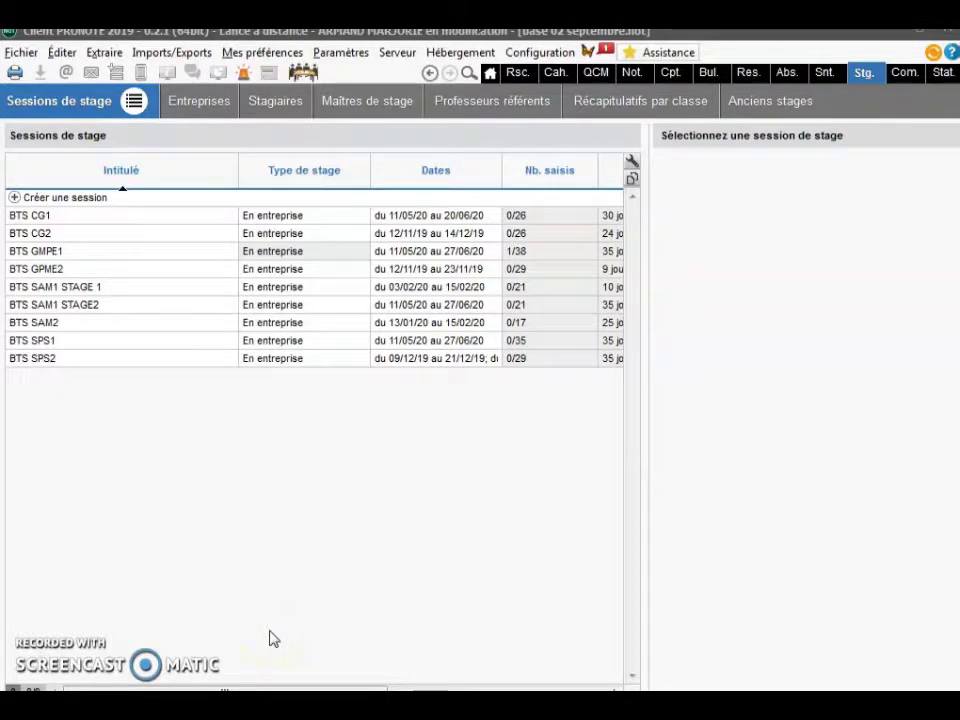
# - Switch from the internship sessions list to the Entreprises list of host companies
pyautogui.click(260, 641)
pyautogui.click(56, 104)
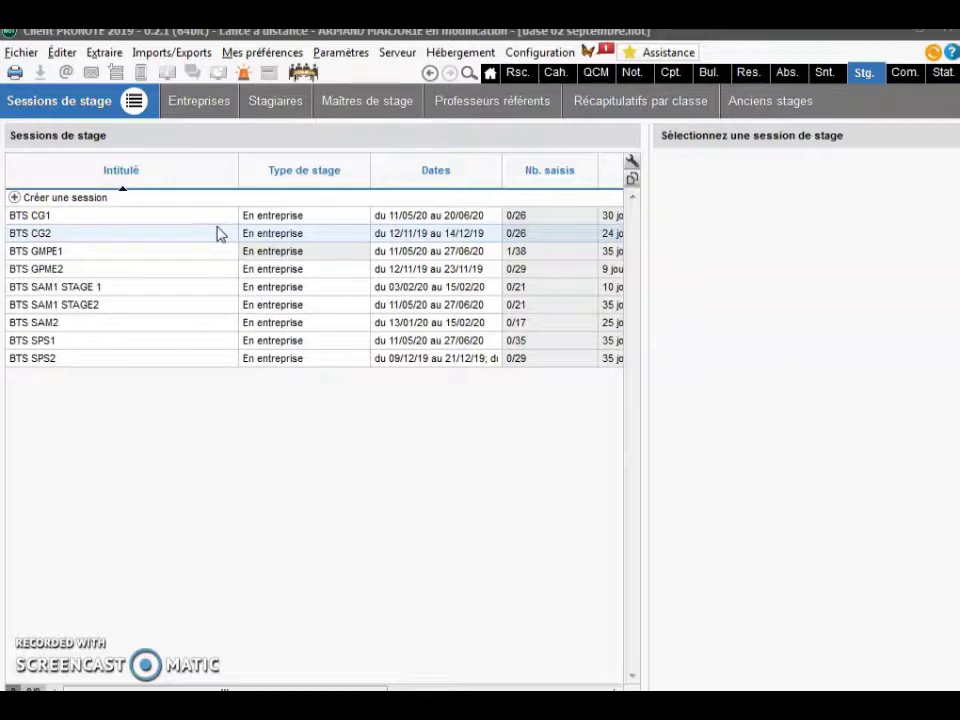
pyautogui.click(201, 104)
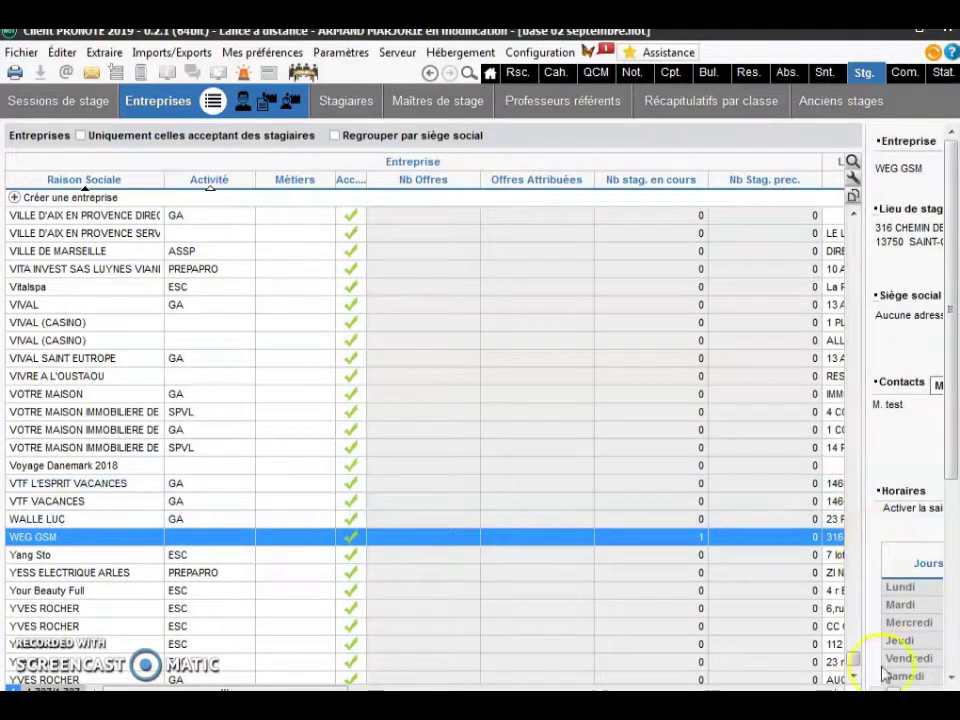
# - Select AIX'CELLENT and review its address, phone, e-mail and empty Responsable columns
pyautogui.moveTo(846, 647); pyautogui.dragTo(848, 245)
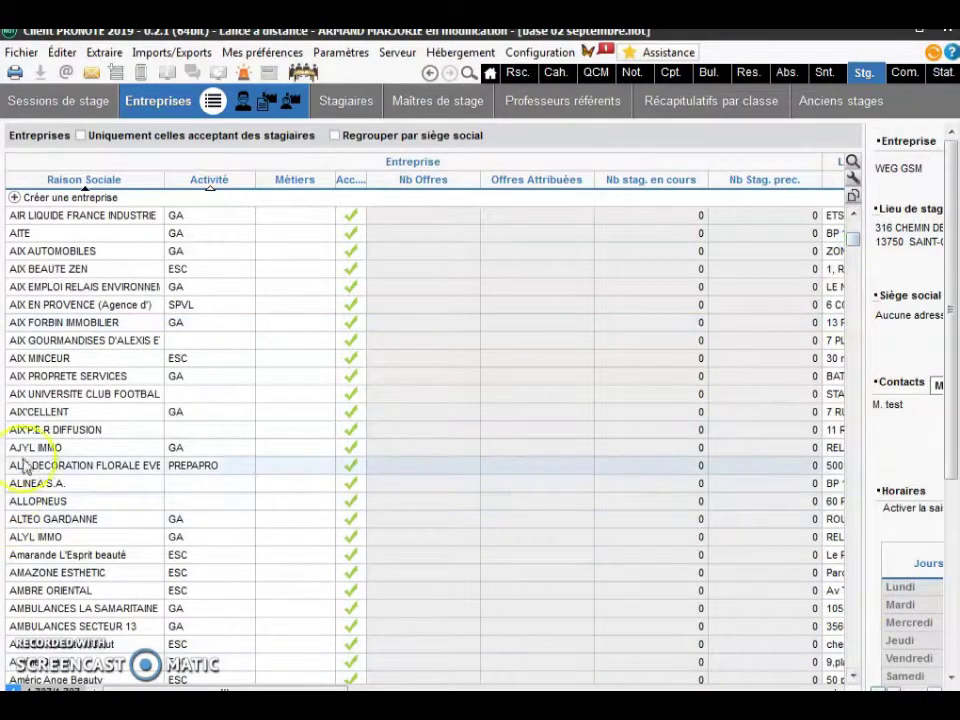
pyautogui.click(62, 413)
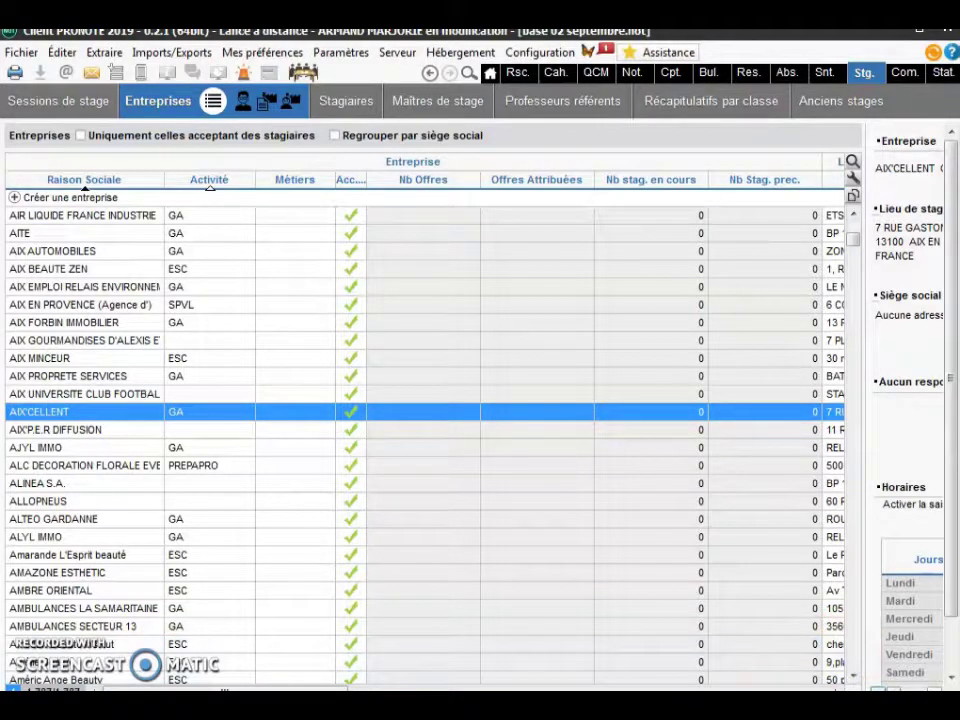
pyautogui.hscroll(5, 425, 440)
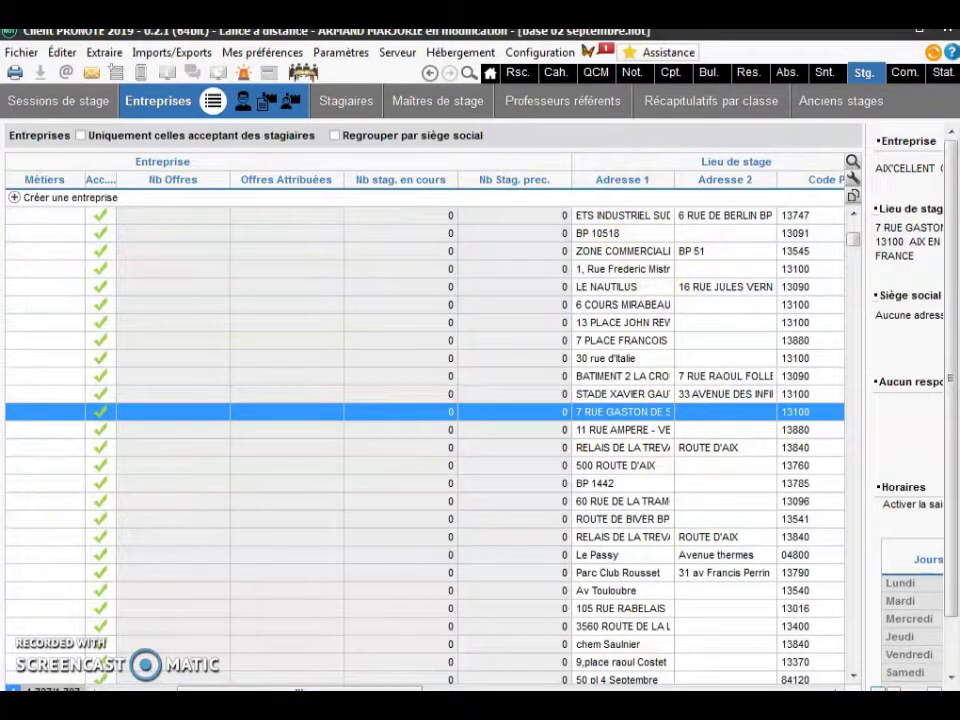
pyautogui.hscroll(5, 425, 440)
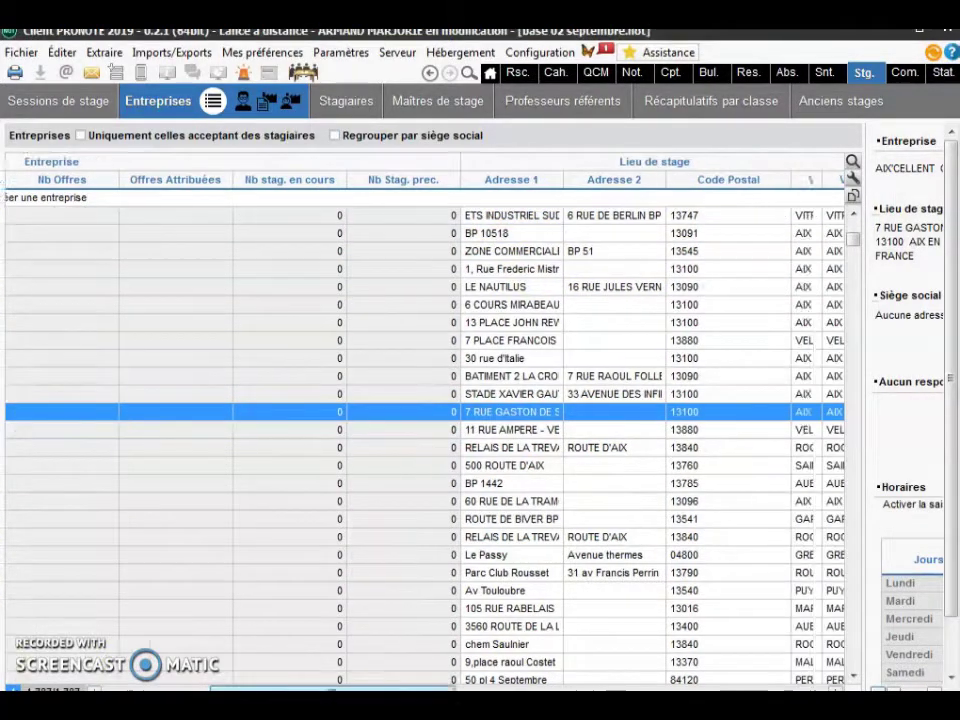
pyautogui.hscroll(5, 425, 440)
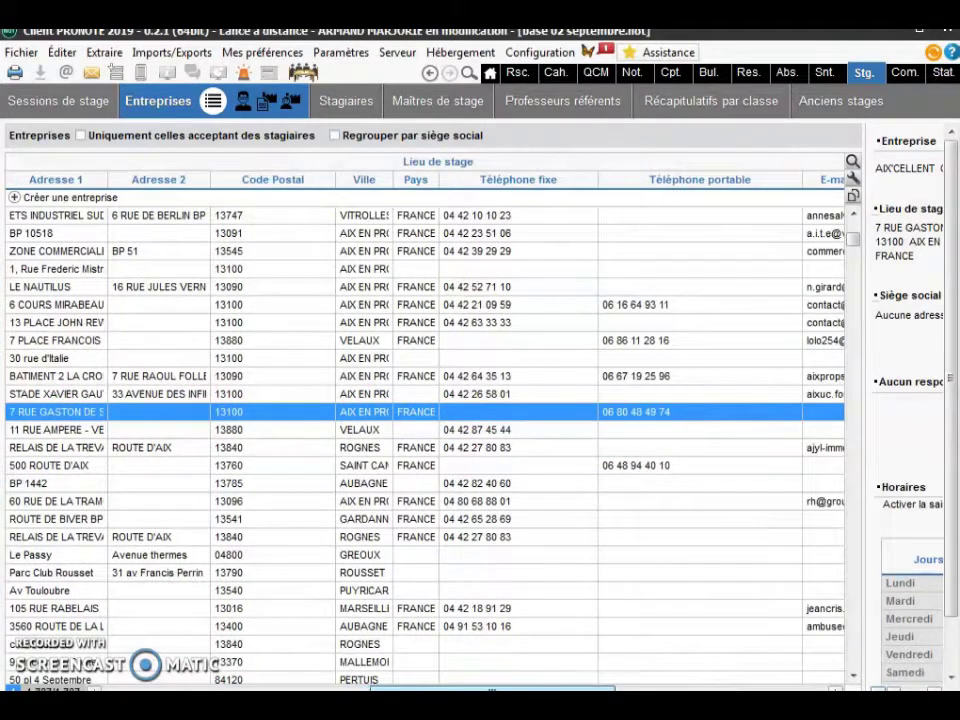
pyautogui.hscroll(5, 425, 440)
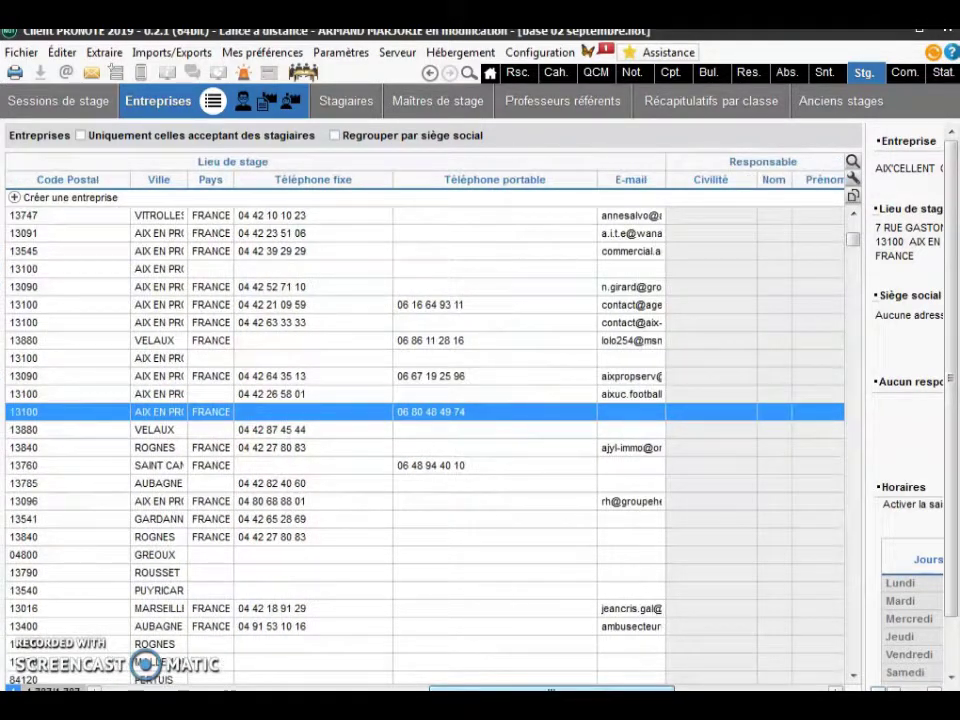
pyautogui.hscroll(5, 425, 440)
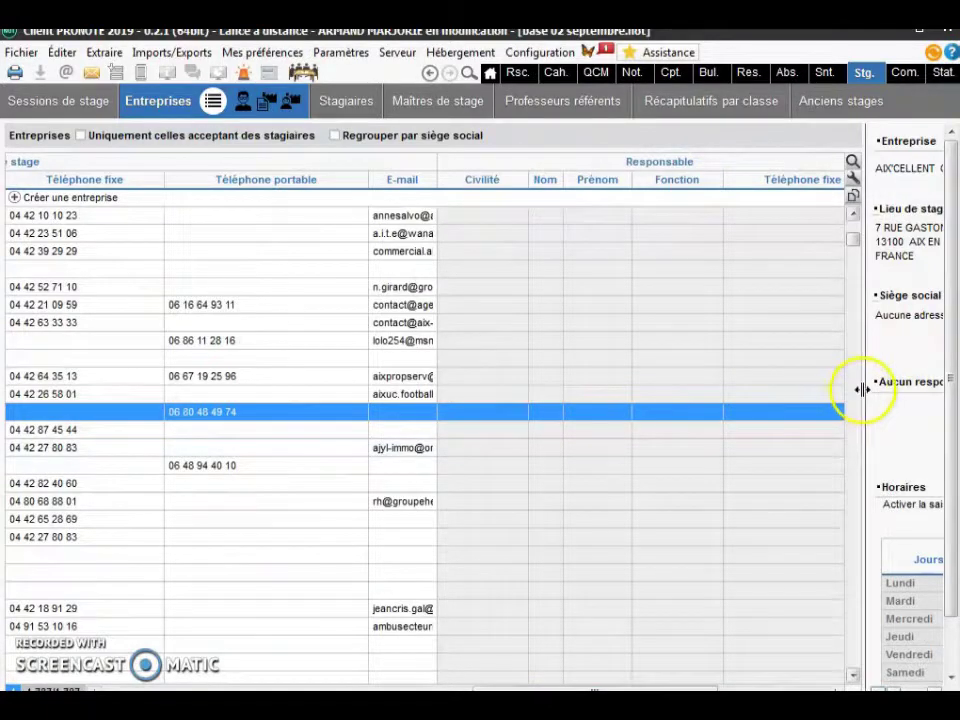
# - Widen AIX'CELLENT's detail panel so its full weekday schedule is visible
pyautogui.moveTo(863, 389); pyautogui.dragTo(562, 399)
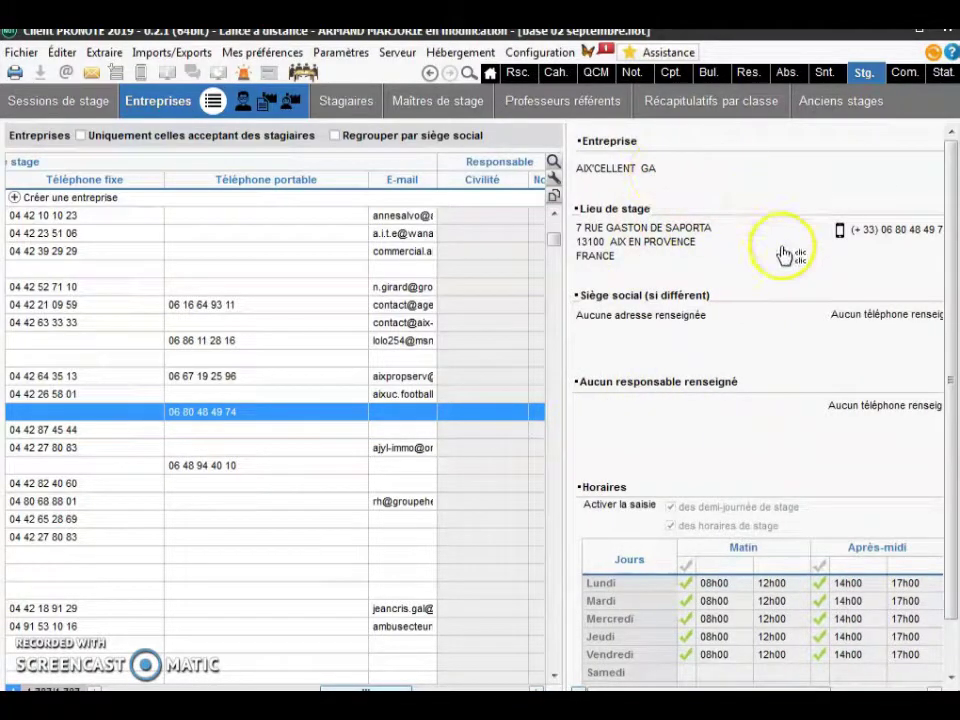
pyautogui.doubleClick(615, 530)
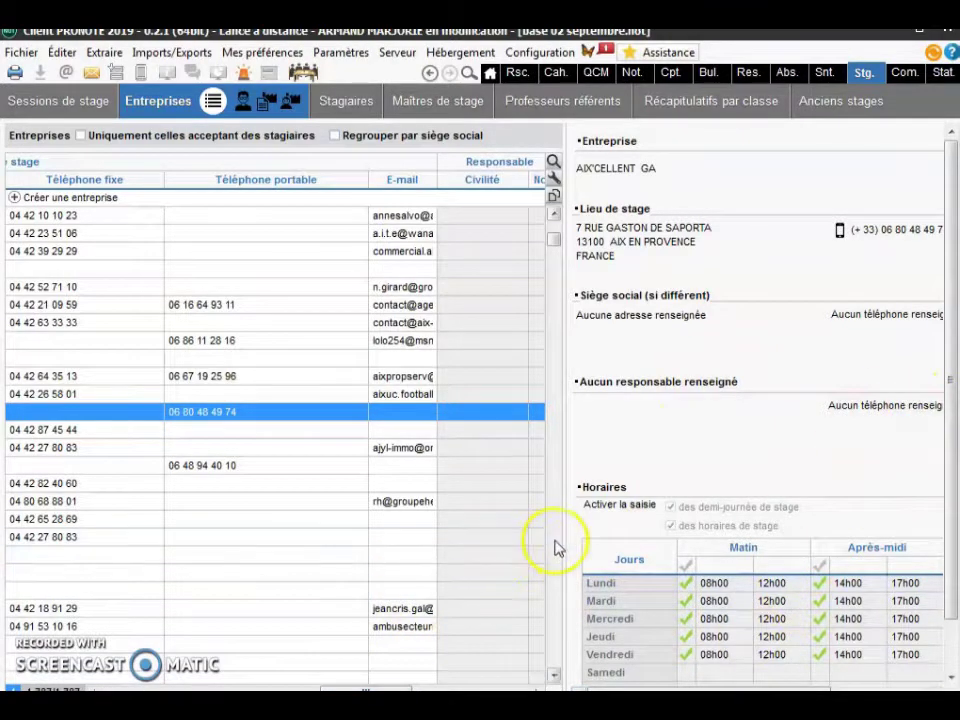
pyautogui.moveTo(563, 540); pyautogui.dragTo(401, 538)
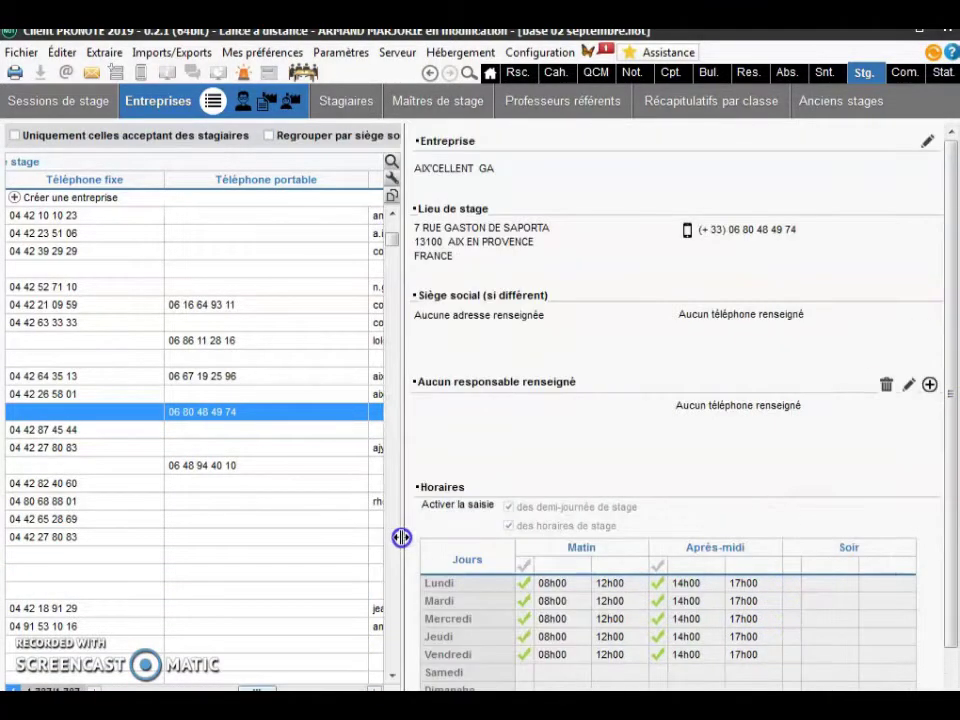
# - Start a new contact for AIX'CELLENT, look at the civility titles, then cancel without saving
pyautogui.click(909, 388)
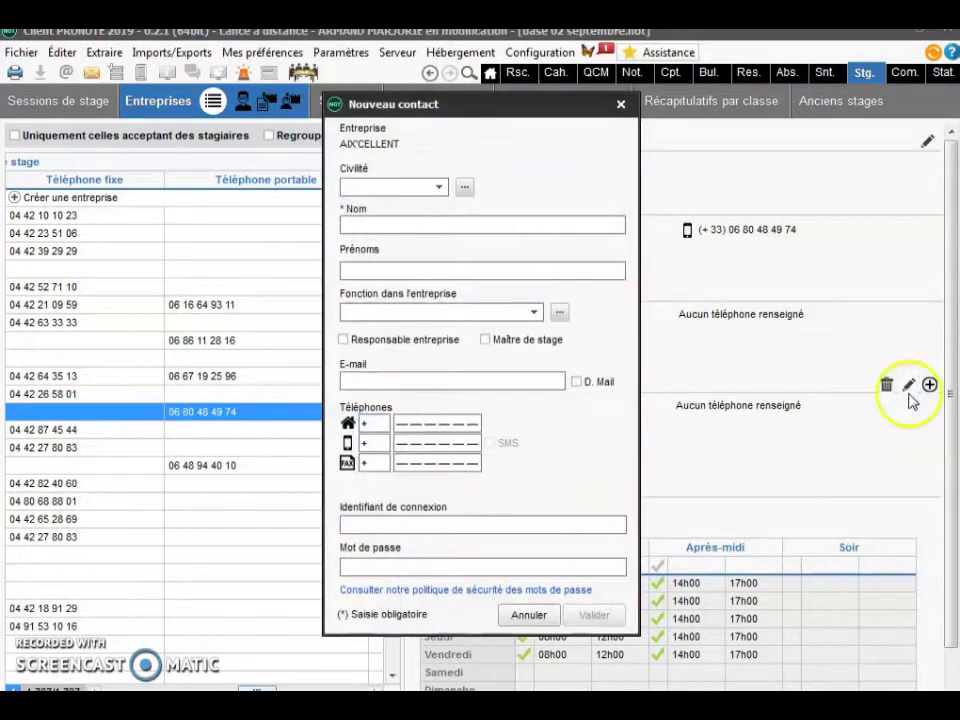
pyautogui.click(439, 187)
pyautogui.click(456, 219)
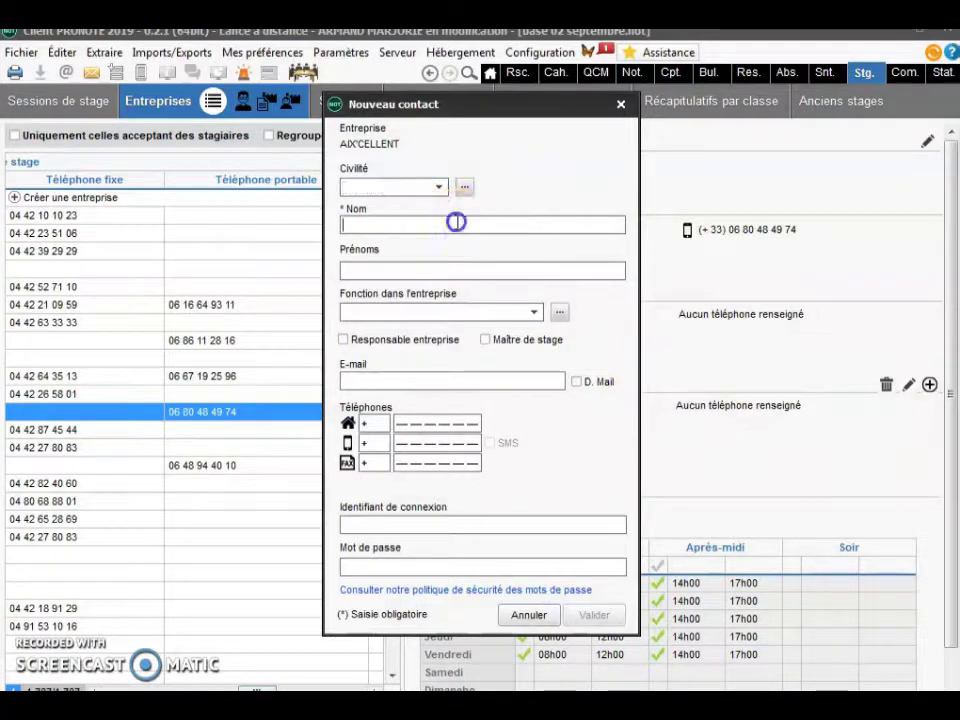
pyautogui.click(526, 620)
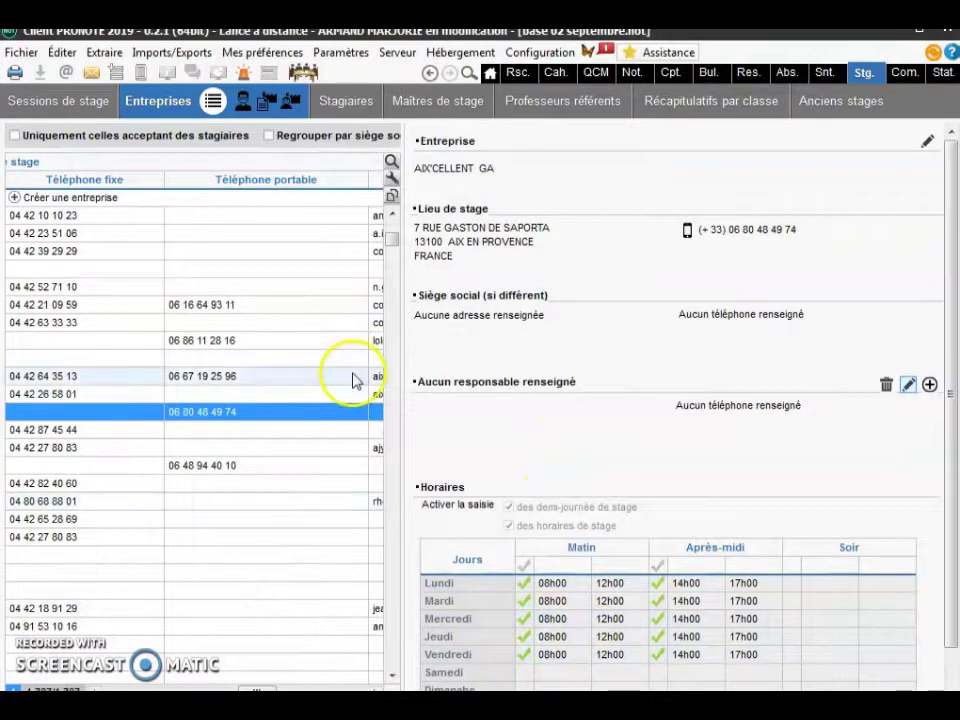
pyautogui.click(243, 104)
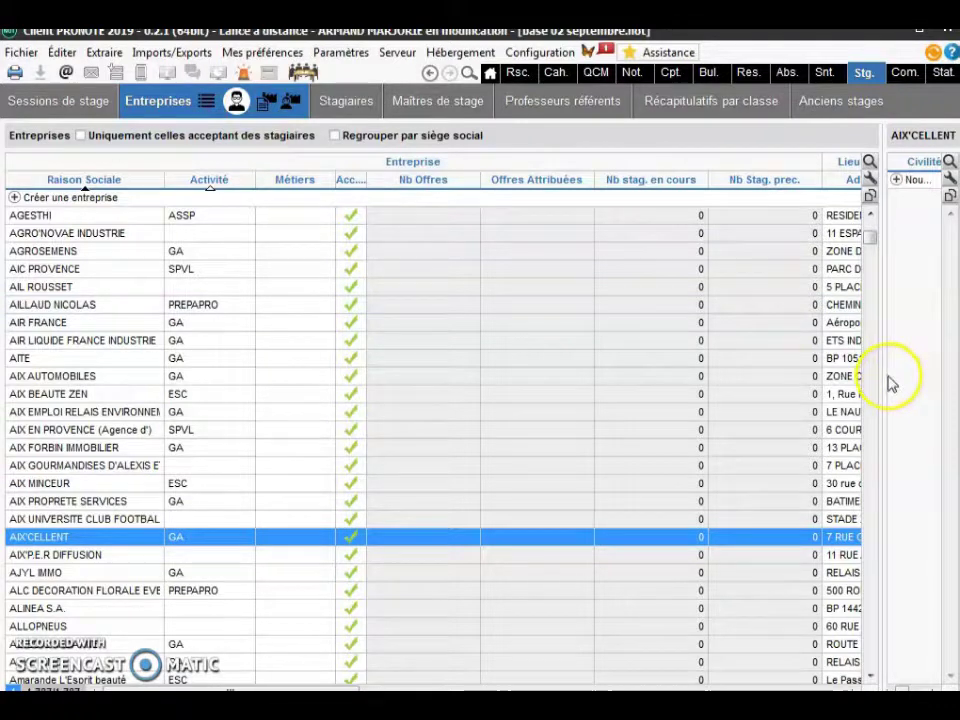
# - Show contacts for AIX GOURMANDISES D'ALEXIS ET LOLA, then switch to the internship offers view
pyautogui.moveTo(885, 377); pyautogui.dragTo(671, 381)
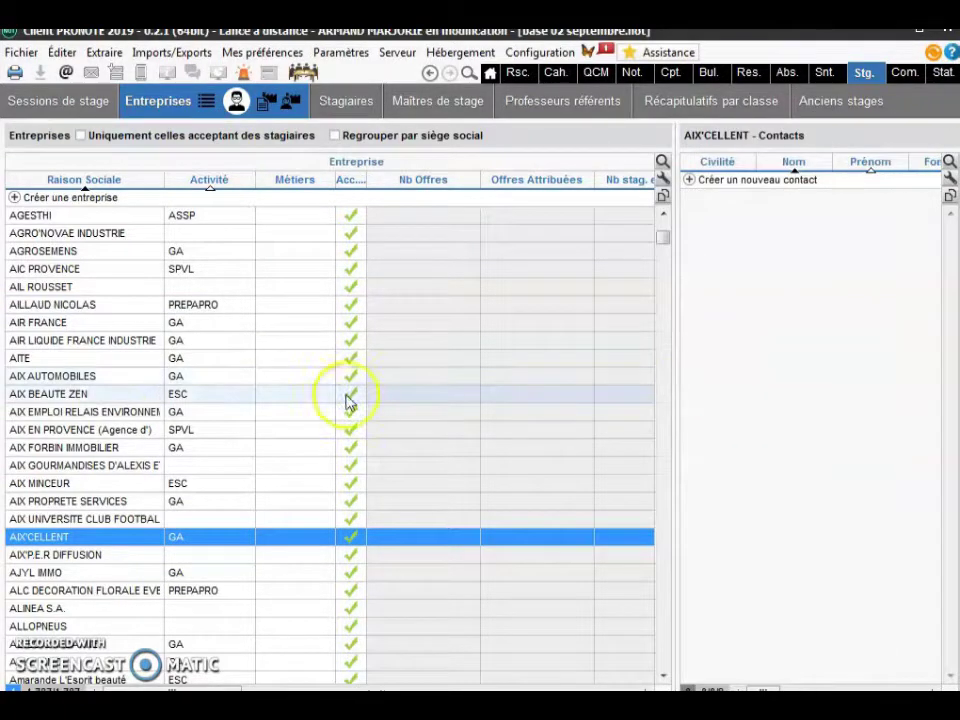
pyautogui.click(18, 448)
pyautogui.click(55, 467)
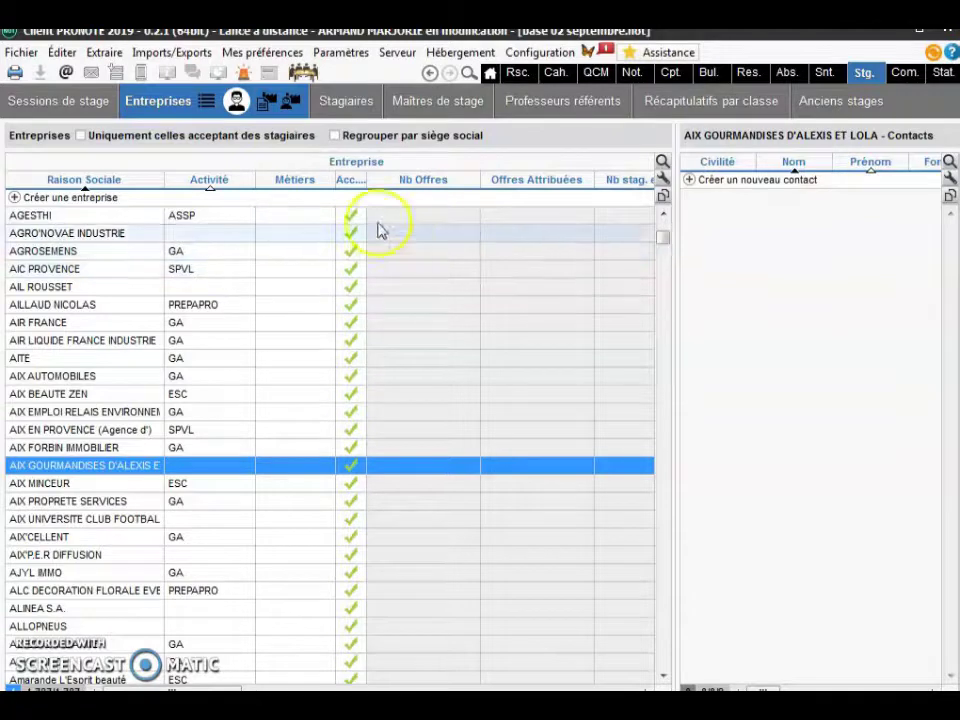
pyautogui.click(264, 101)
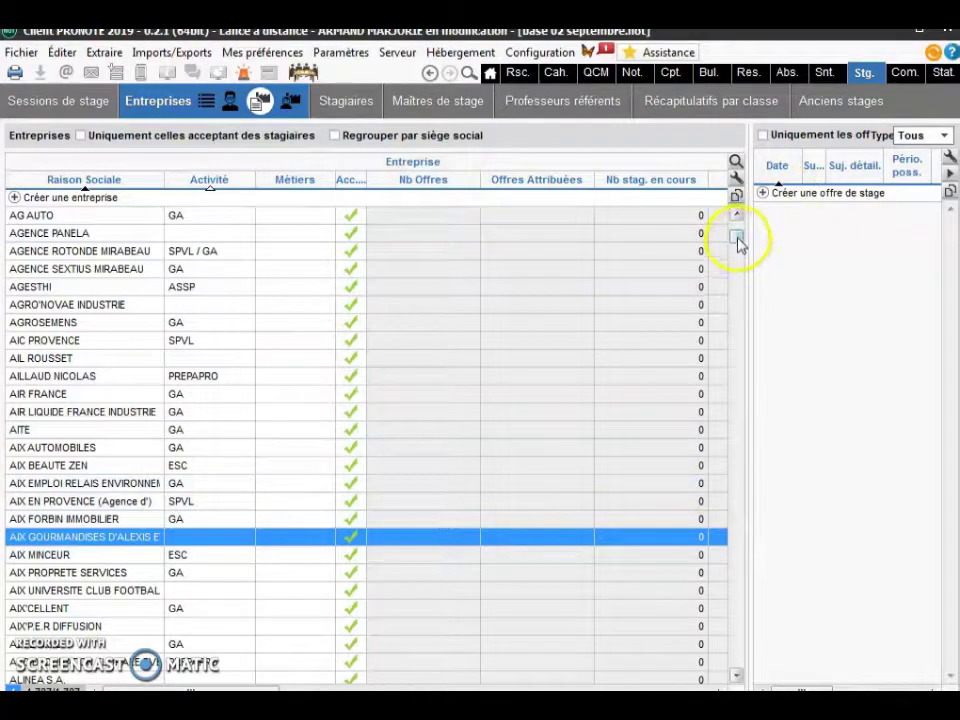
pyautogui.moveTo(738, 243); pyautogui.dragTo(738, 200)
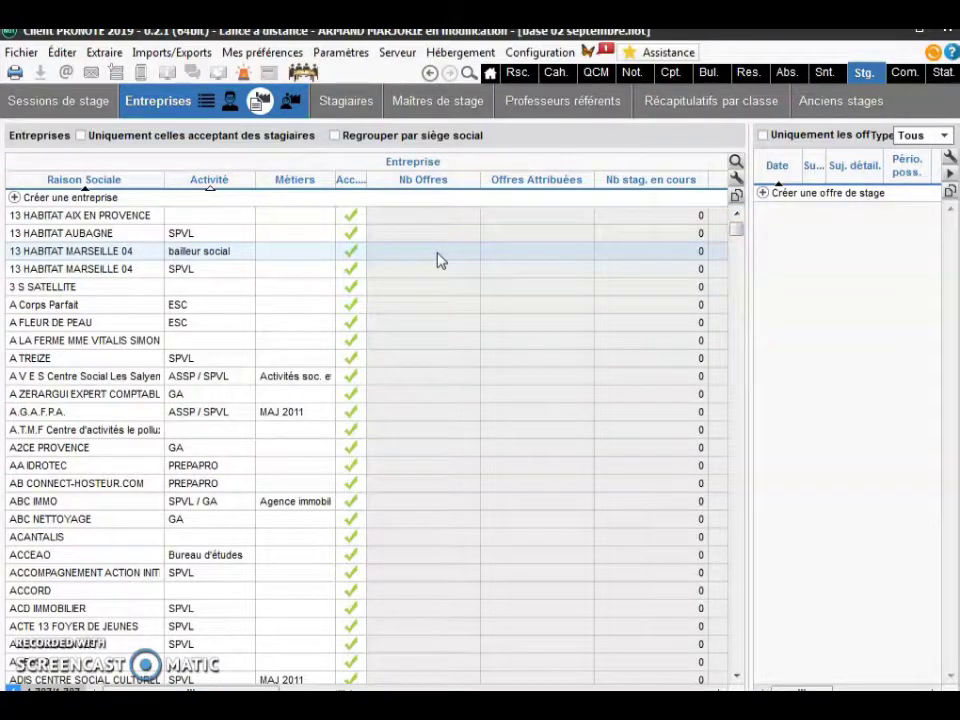
# - Switch to the interns-per-company view and widen its right-hand panel
pyautogui.click(289, 100)
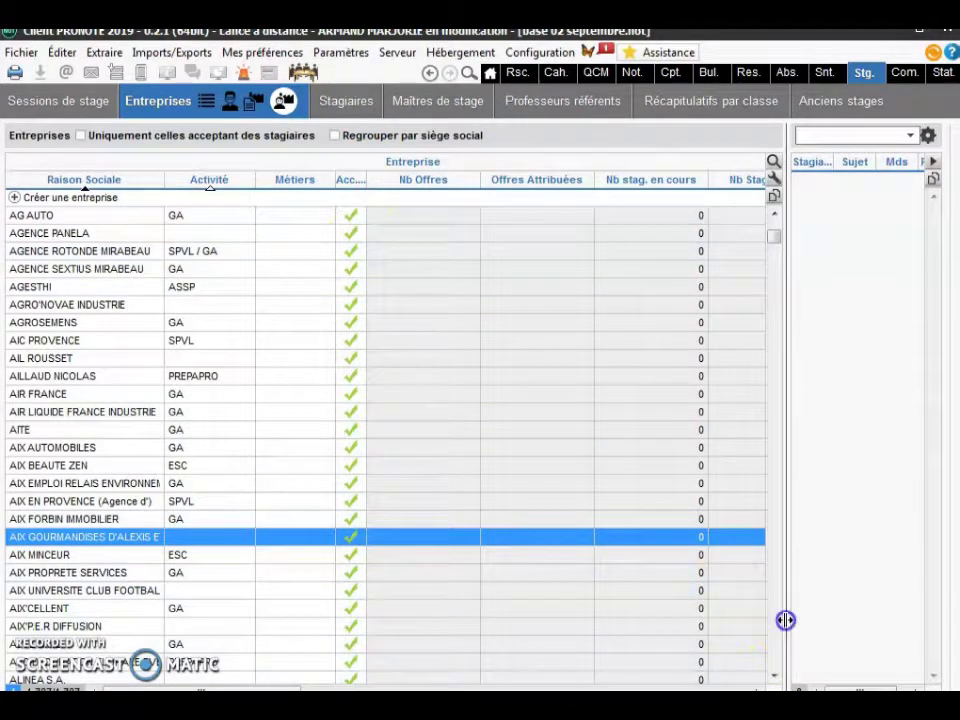
pyautogui.moveTo(718, 620); pyautogui.dragTo(639, 619)
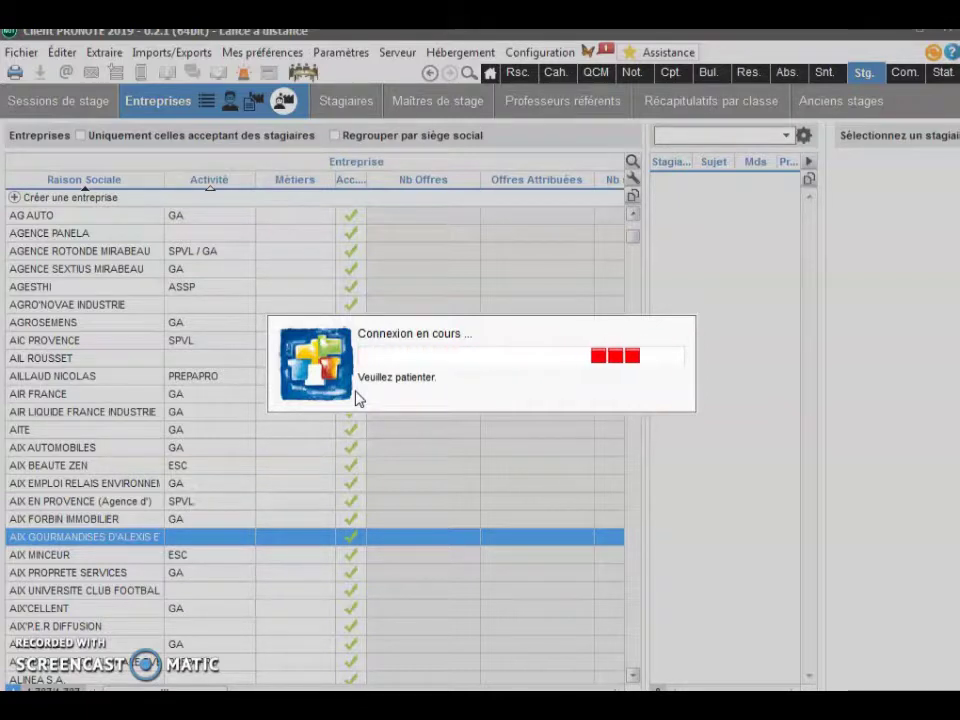
# - After reconnecting, return to the Entreprises list with its internship offers panel
pyautogui.click(370, 350)
pyautogui.click(300, 110)
pyautogui.click(320, 144)
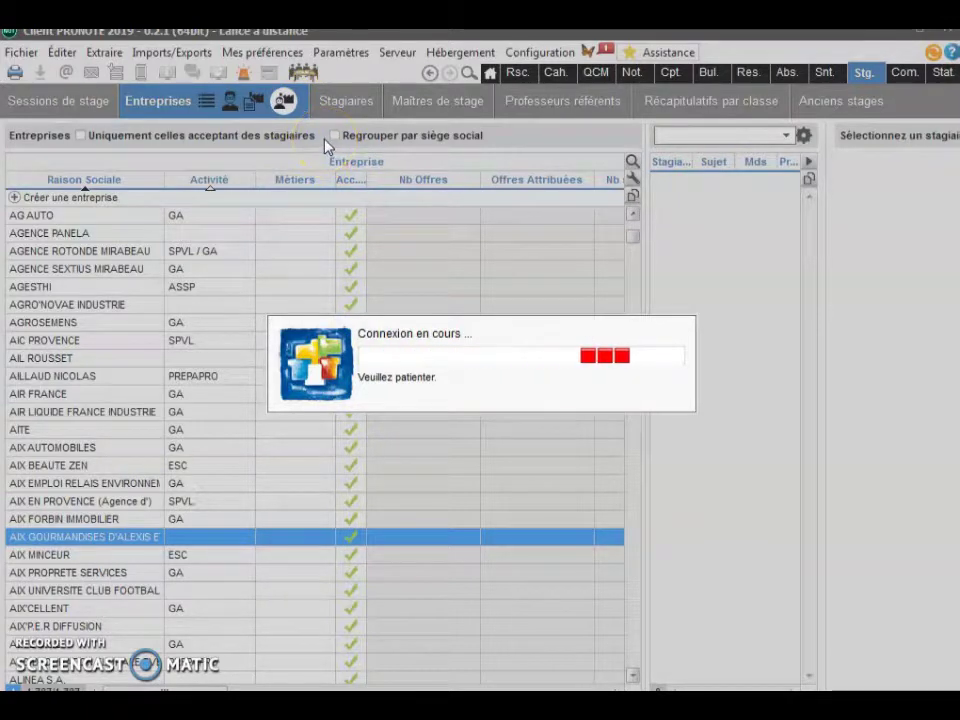
pyautogui.click(328, 238)
pyautogui.click(228, 261)
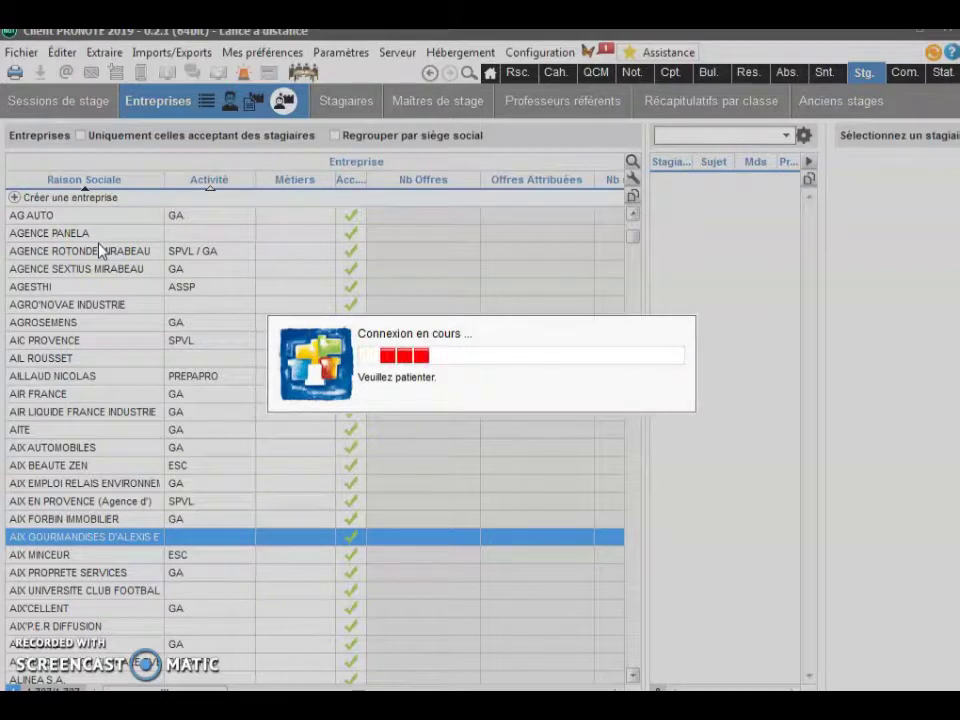
pyautogui.click(101, 252)
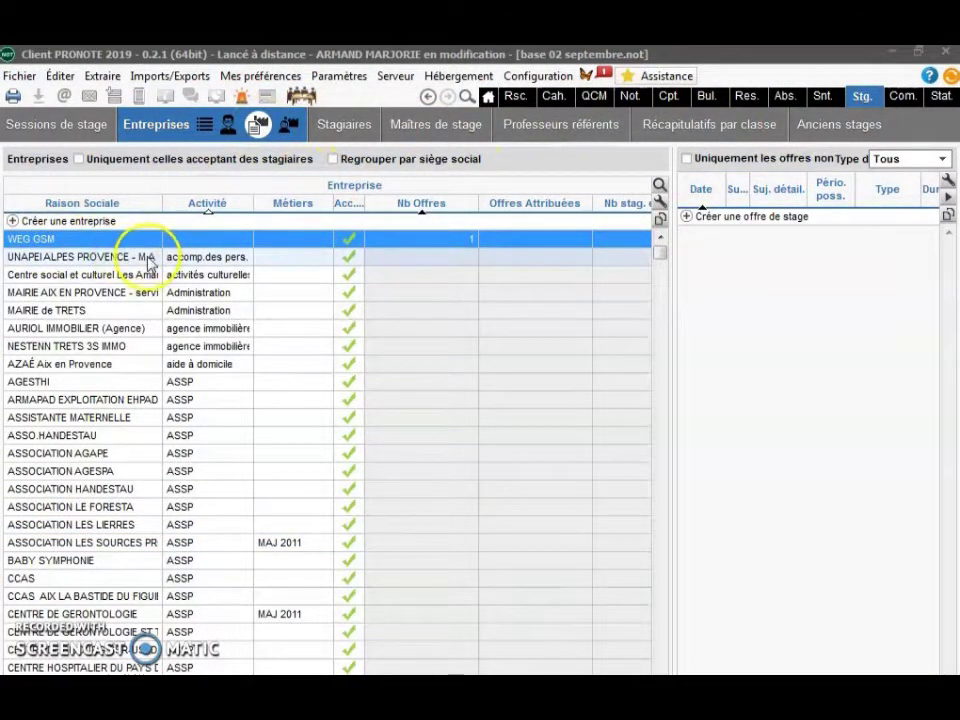
# - Select MAIRIE AIX EN PROVENCE and create a new internship offer for it
pyautogui.click(85, 295)
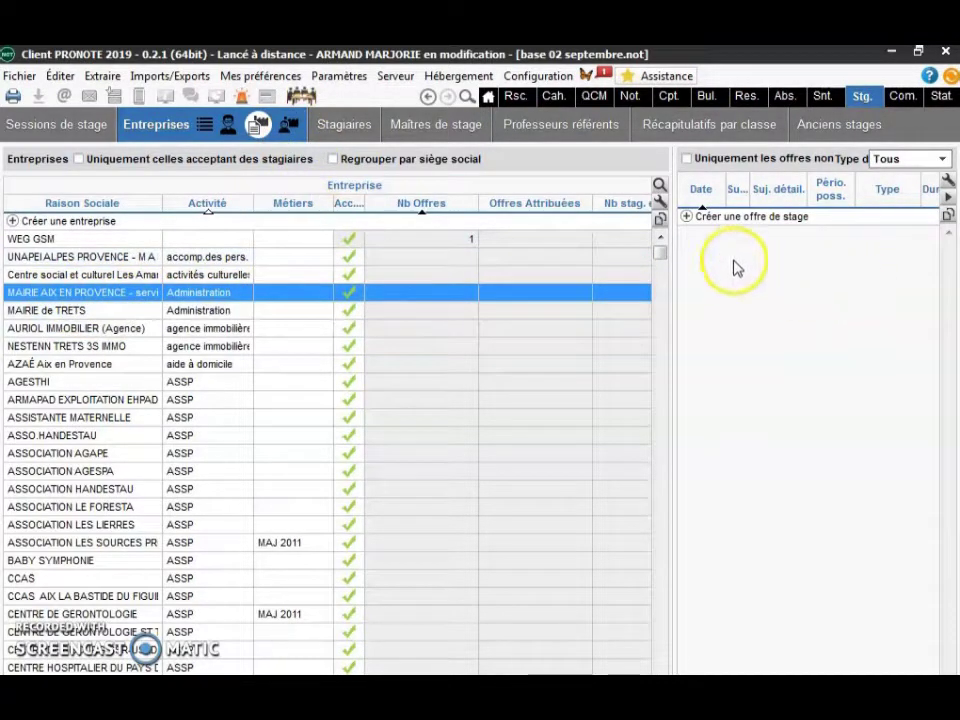
pyautogui.click(686, 218)
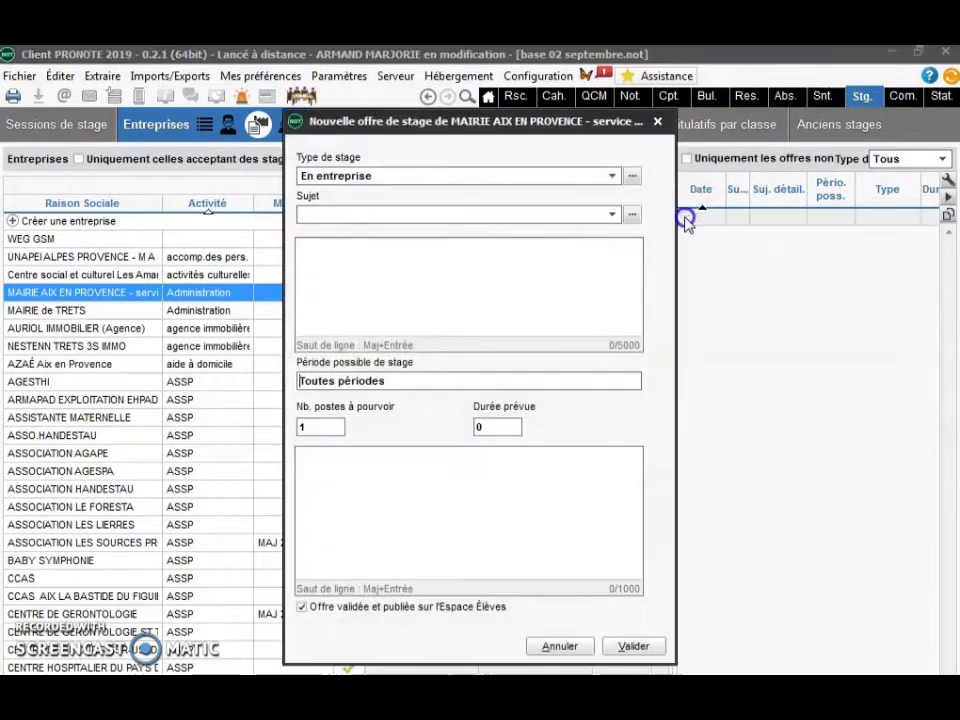
pyautogui.click(622, 177)
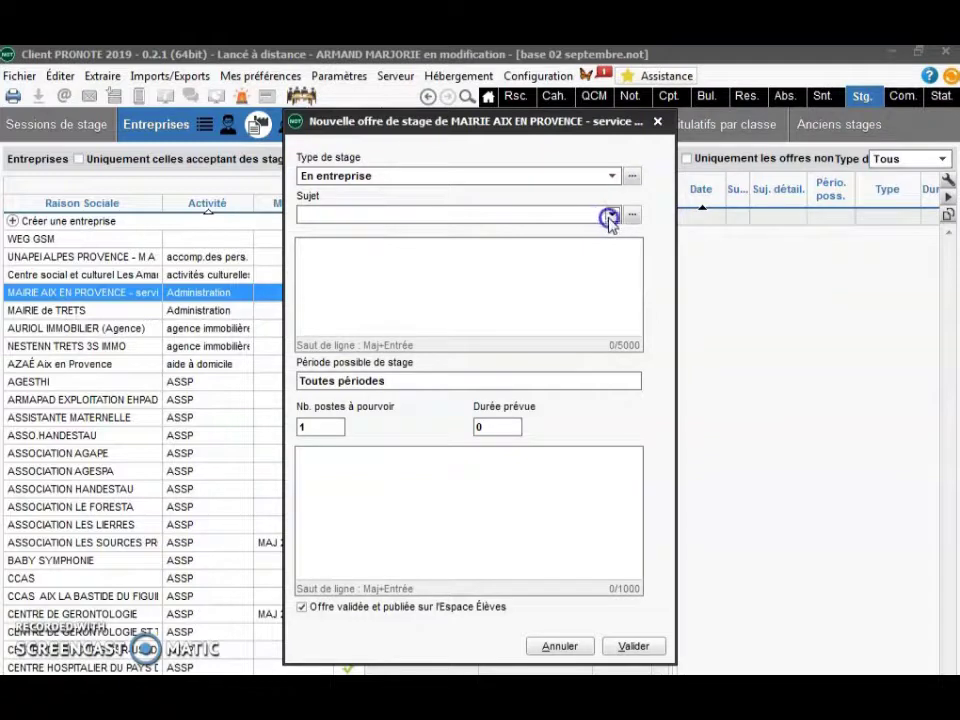
pyautogui.click(610, 217)
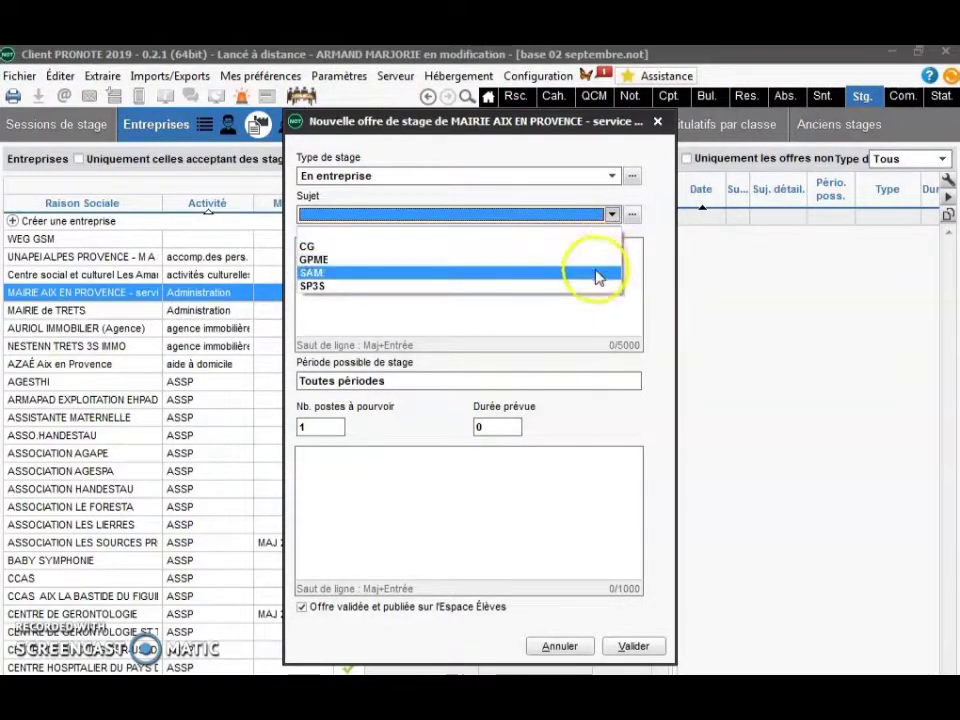
# - Set the offer's subject to CG and description to 'STAGE 1ERE ANNEE', then open its periods
pyautogui.click(592, 310)
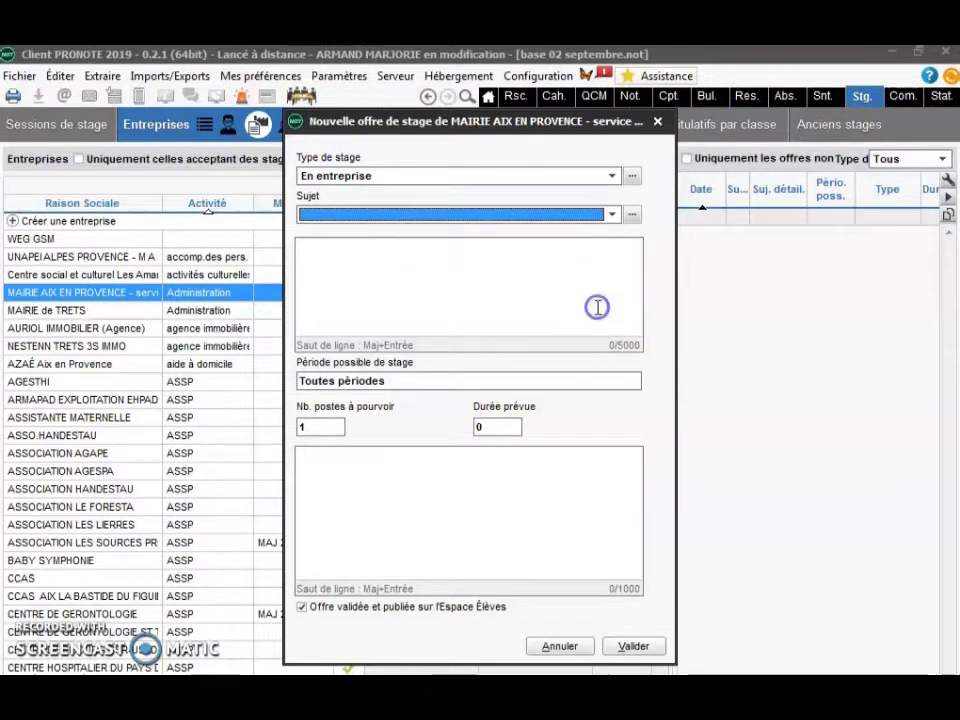
pyautogui.click(385, 288)
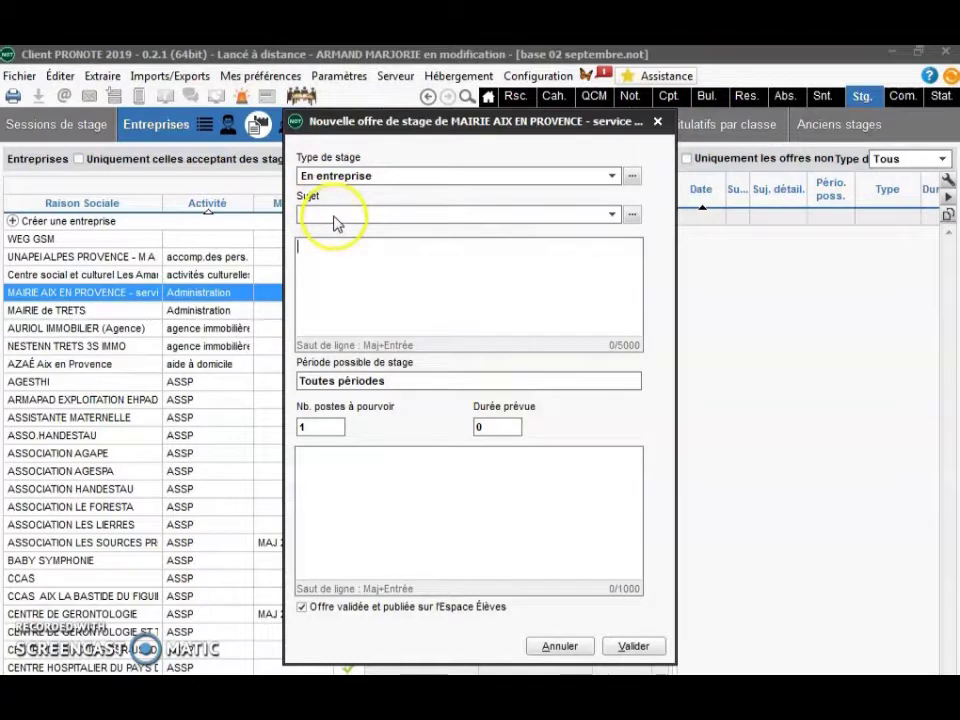
pyautogui.click(336, 214)
pyautogui.click(337, 241)
pyautogui.click(337, 241)
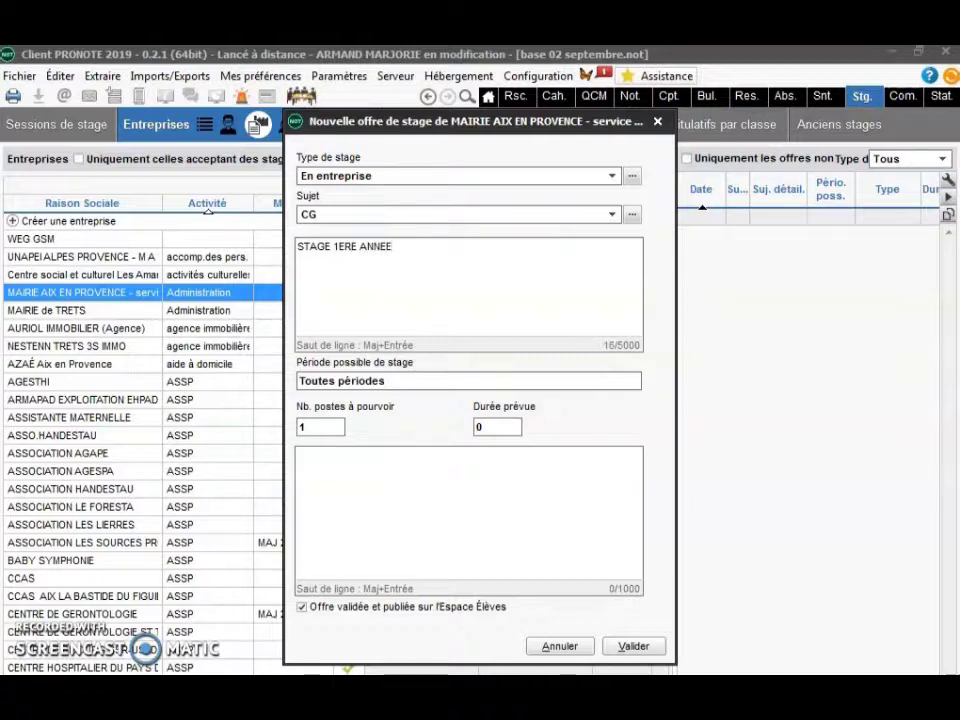
pyautogui.click(343, 381)
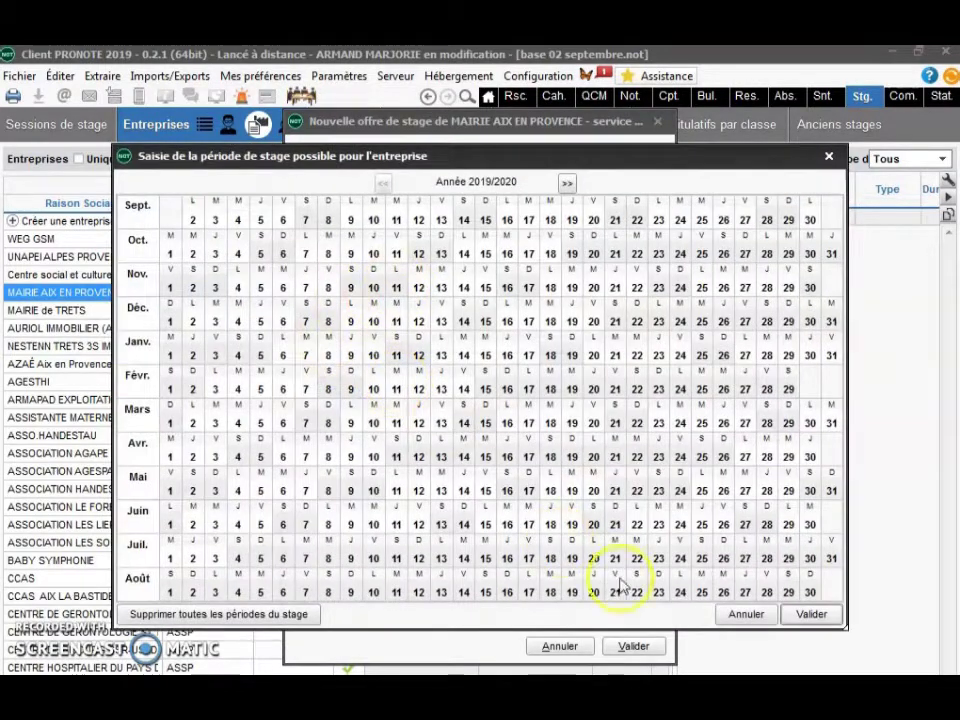
# - Keep the offer on all periods, set 4 places to fill, and save it
pyautogui.moveTo(447, 427); pyautogui.dragTo(424, 422)
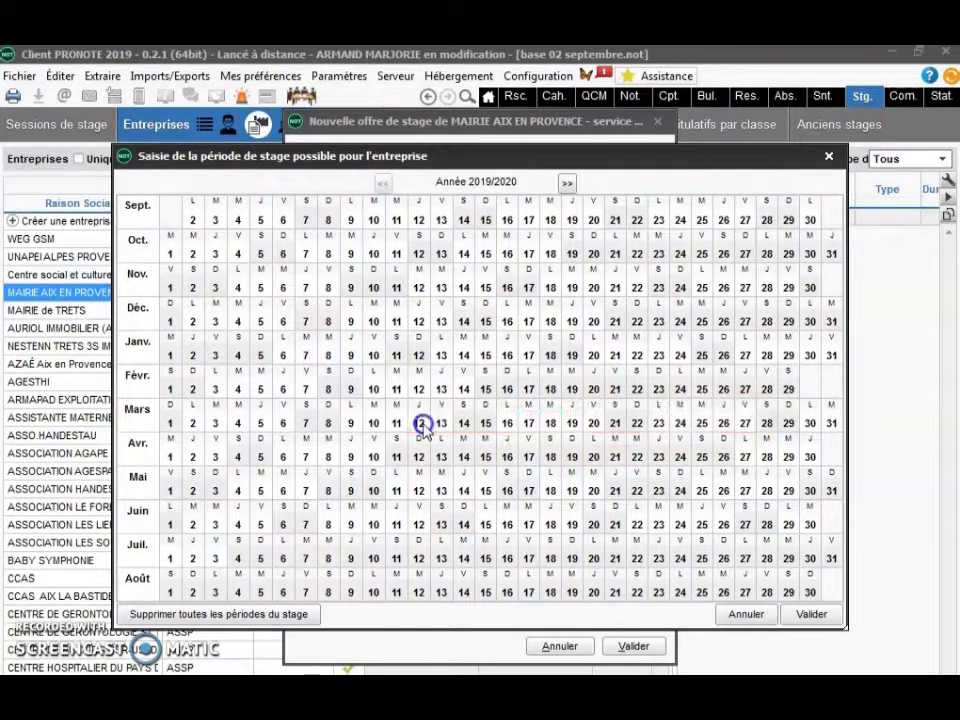
pyautogui.click(746, 614)
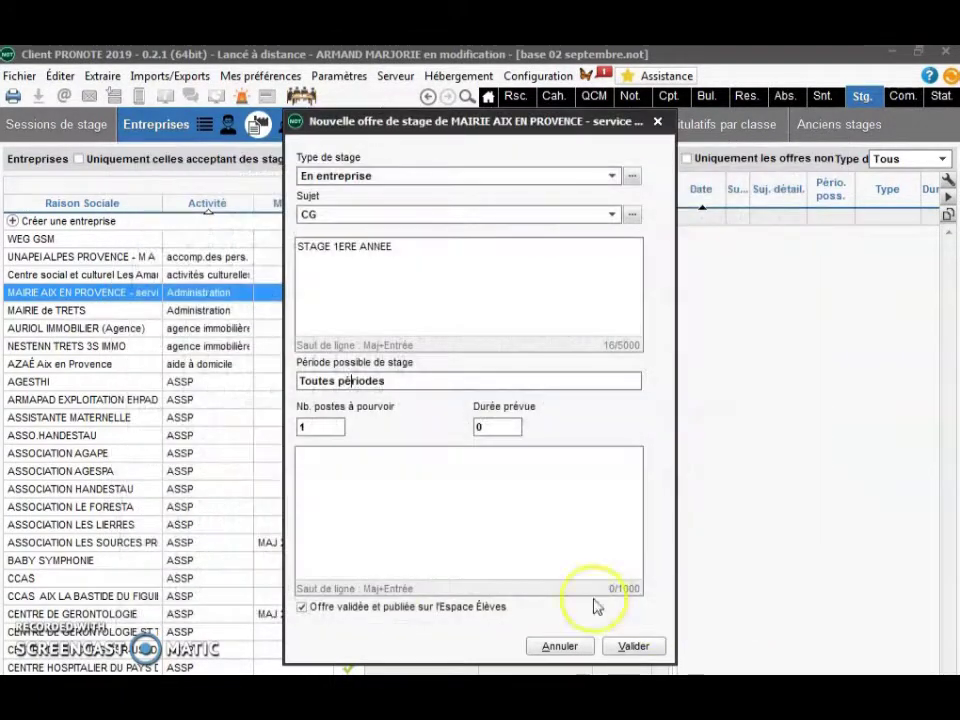
pyautogui.click(330, 426)
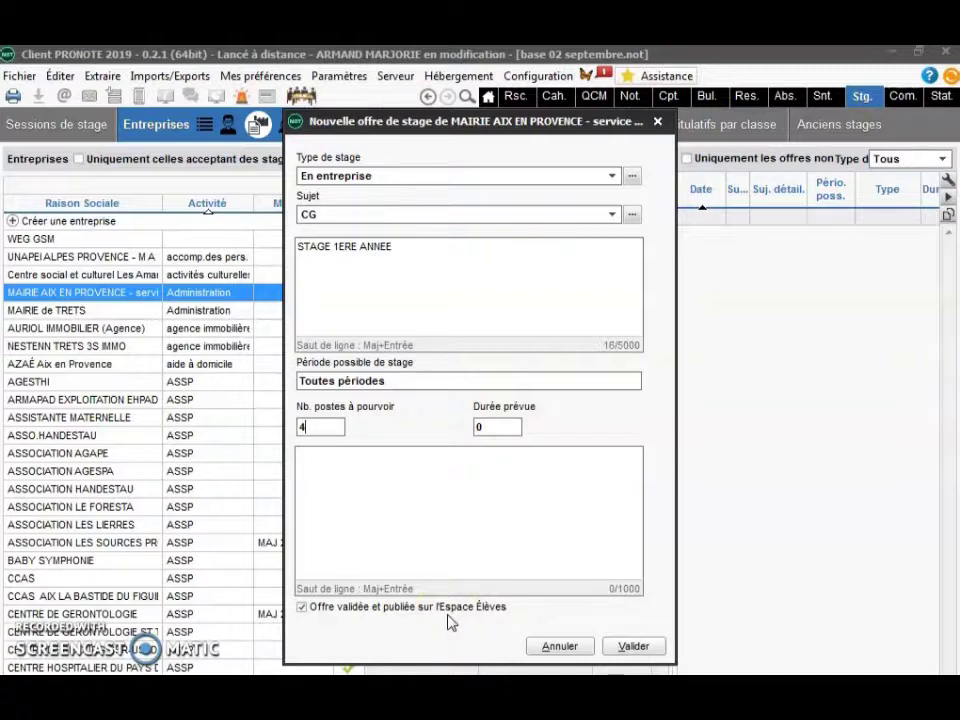
pyautogui.click(644, 647)
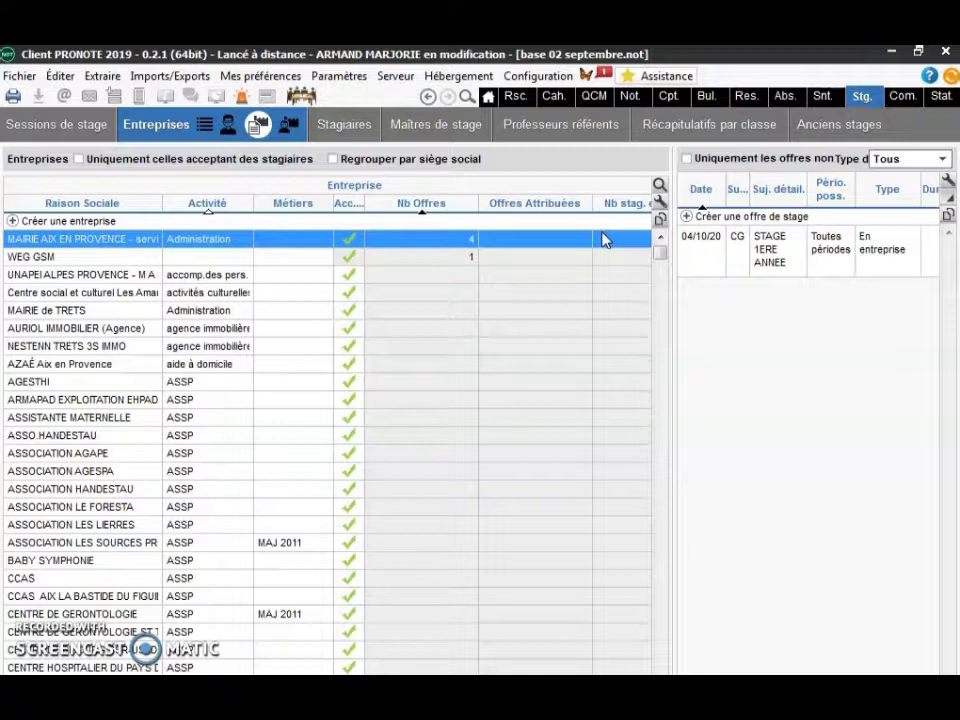
# - Filter companies by MATERNE, browse the matches, clear the filter and start a new company
pyautogui.click(661, 187)
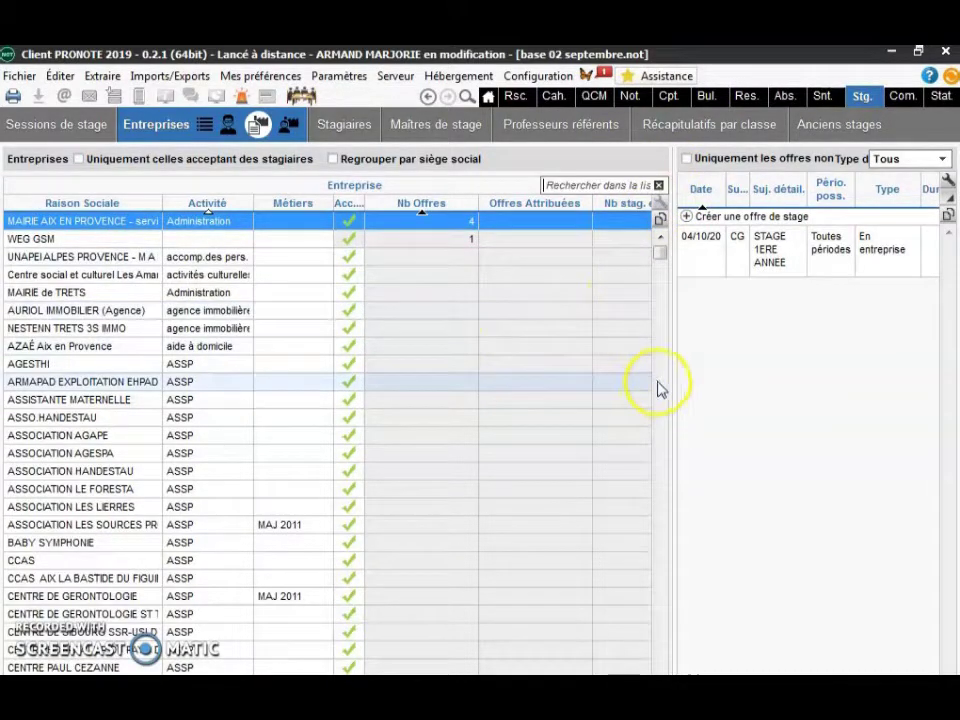
pyautogui.write('M')
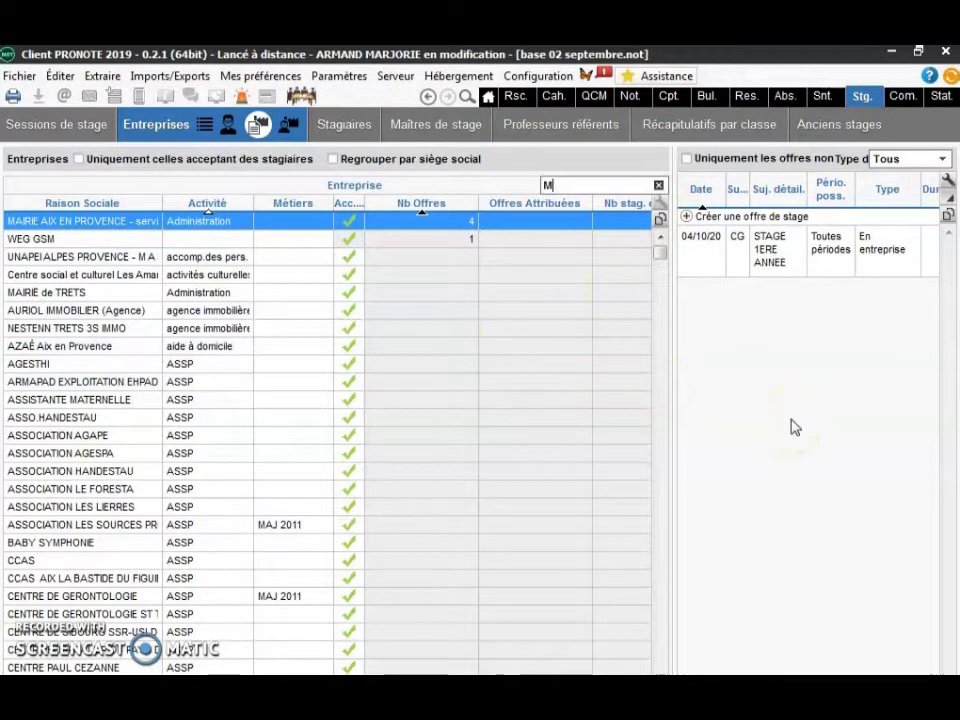
pyautogui.write('ATERN')
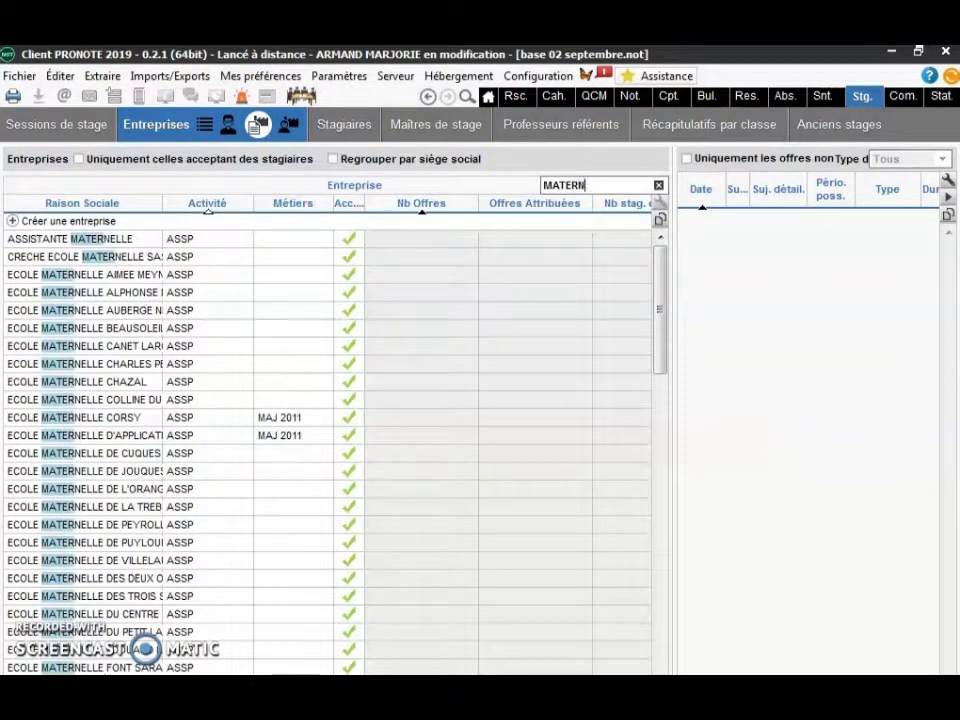
pyautogui.write('EE')
pyautogui.press('BackSpace')
pyautogui.click(800, 407)
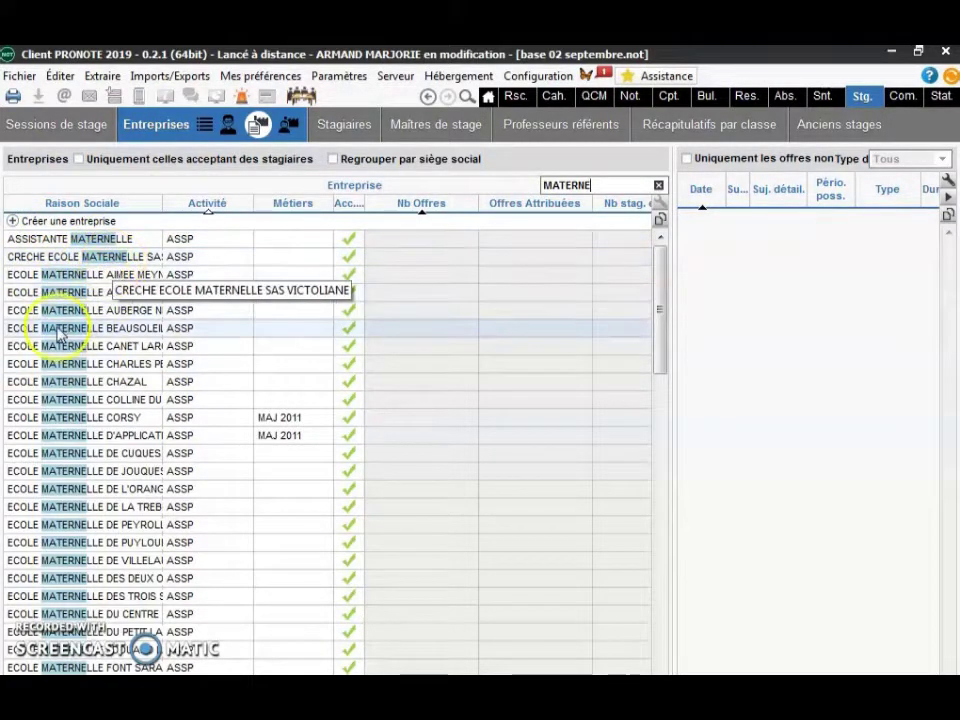
pyautogui.scroll(-1, 110, 362)
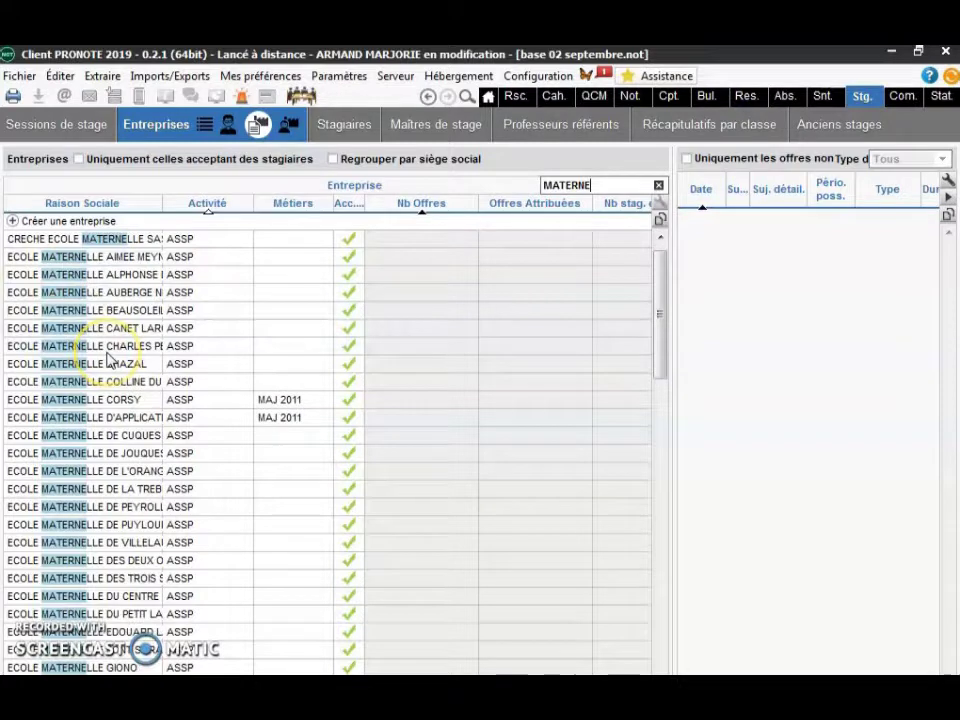
pyautogui.moveTo(658, 280); pyautogui.dragTo(660, 579)
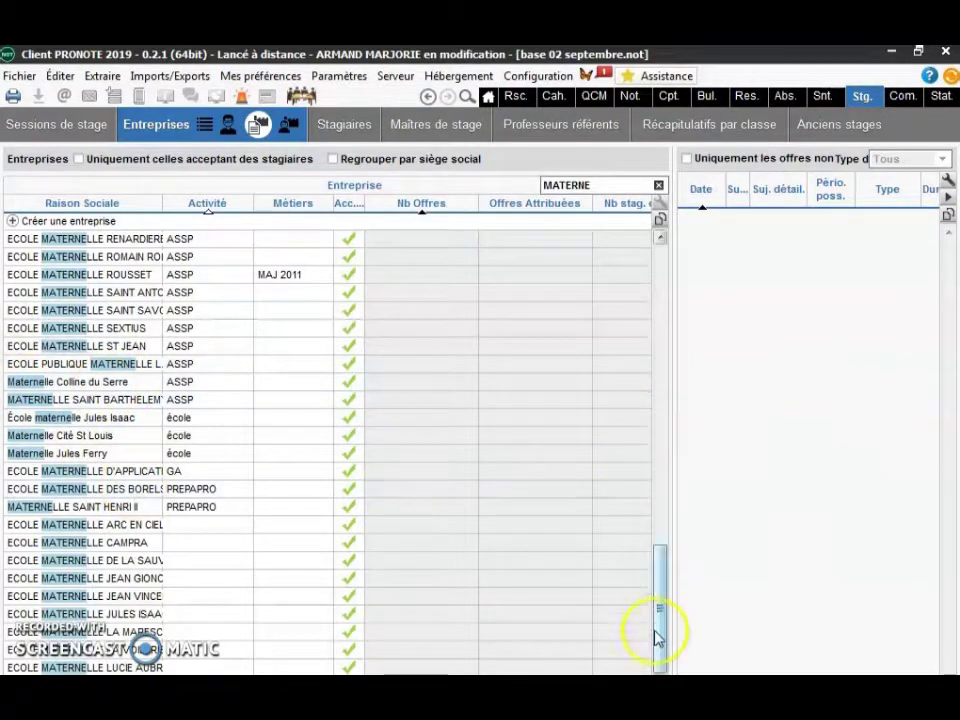
pyautogui.moveTo(660, 625); pyautogui.dragTo(658, 666)
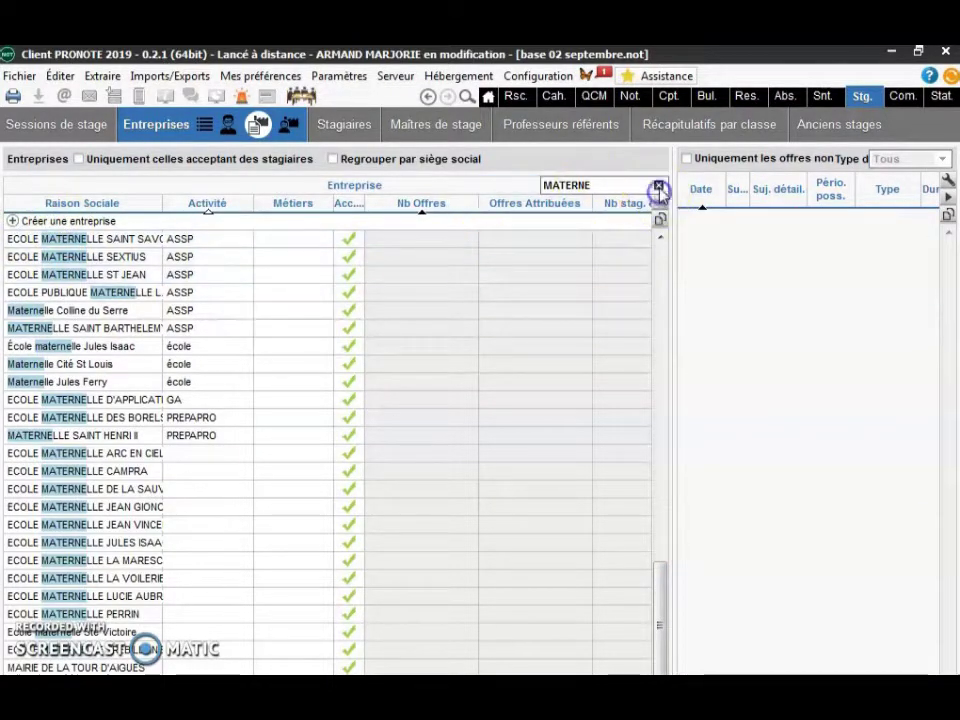
pyautogui.click(658, 190)
pyautogui.click(30, 221)
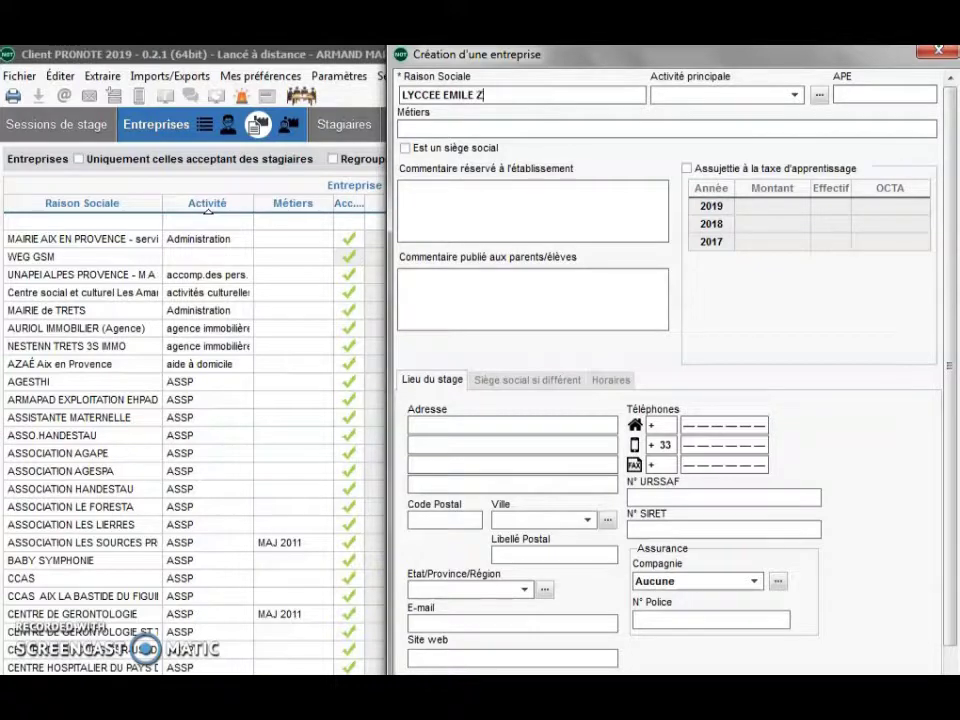
# - Create the 'BTS SAM' activity, make it LYCCEE EMILE ZOLA's main activity, and open Métiers
pyautogui.click(795, 95)
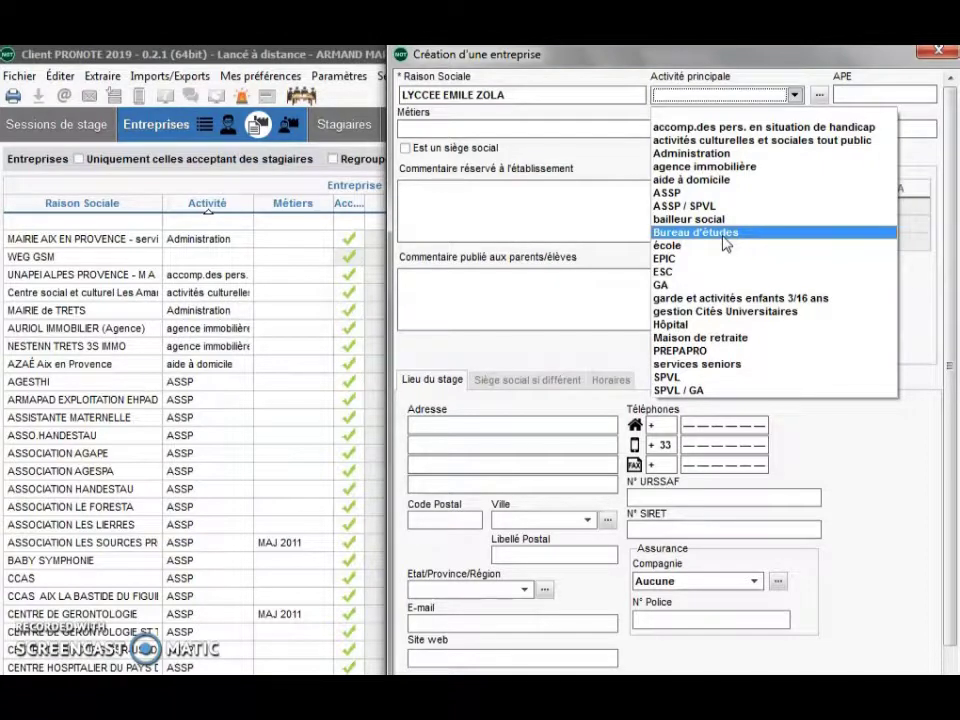
pyautogui.click(817, 90)
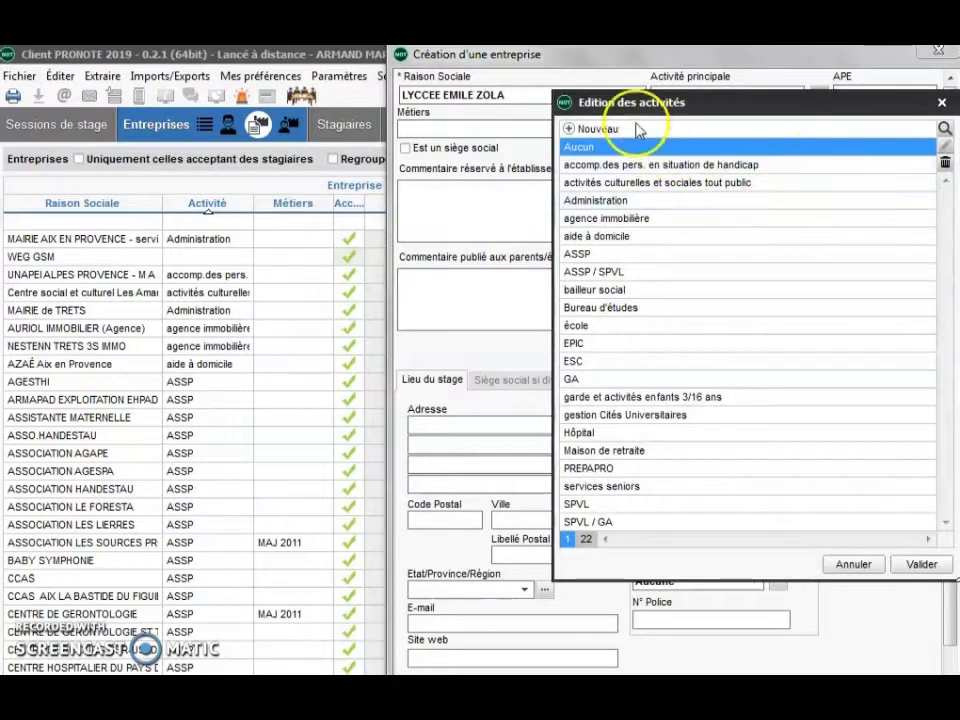
pyautogui.click(820, 97)
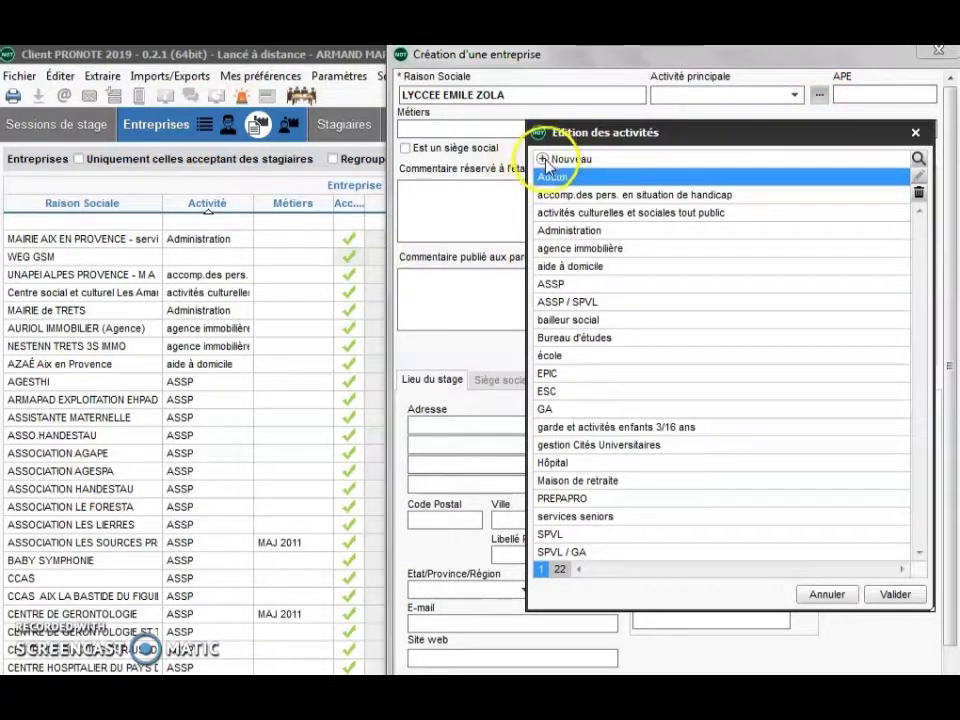
pyautogui.click(546, 160)
pyautogui.write('SA')
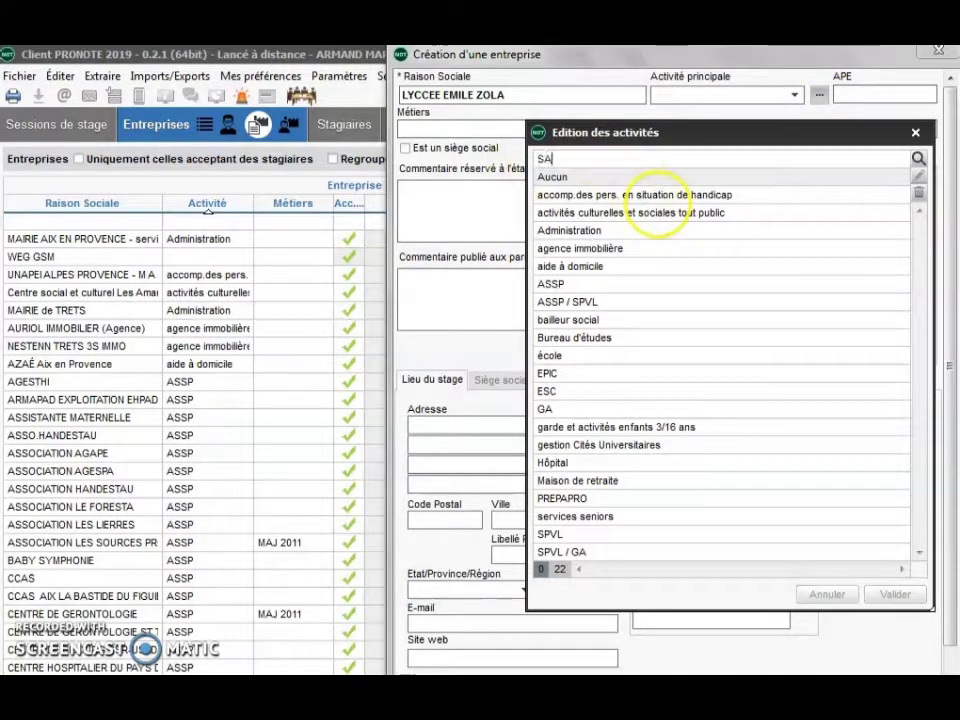
pyautogui.write('M')
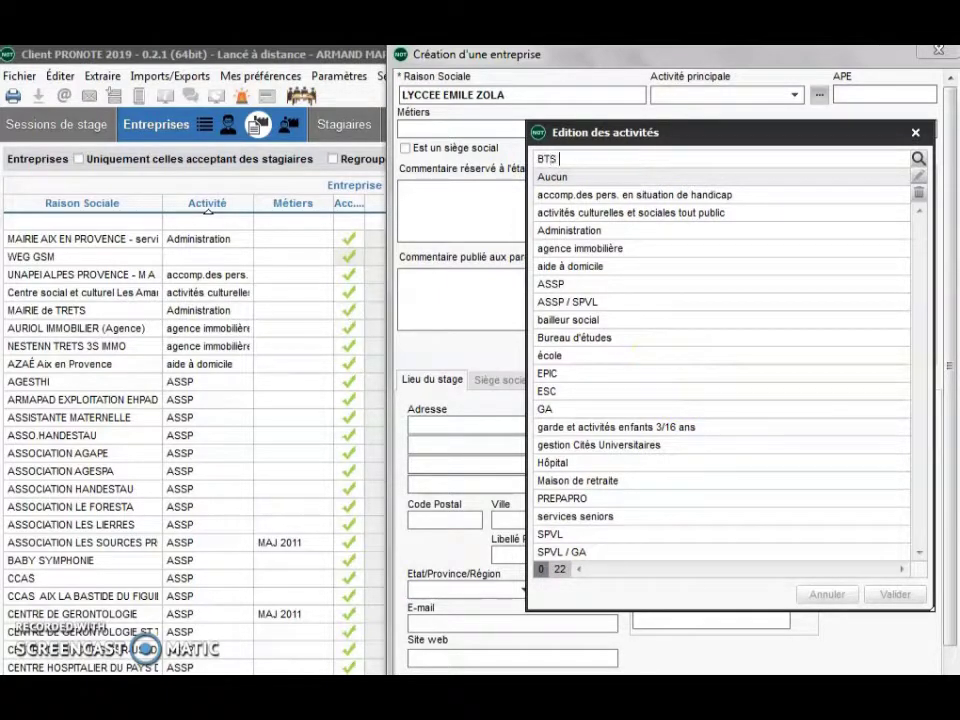
pyautogui.press('Return')
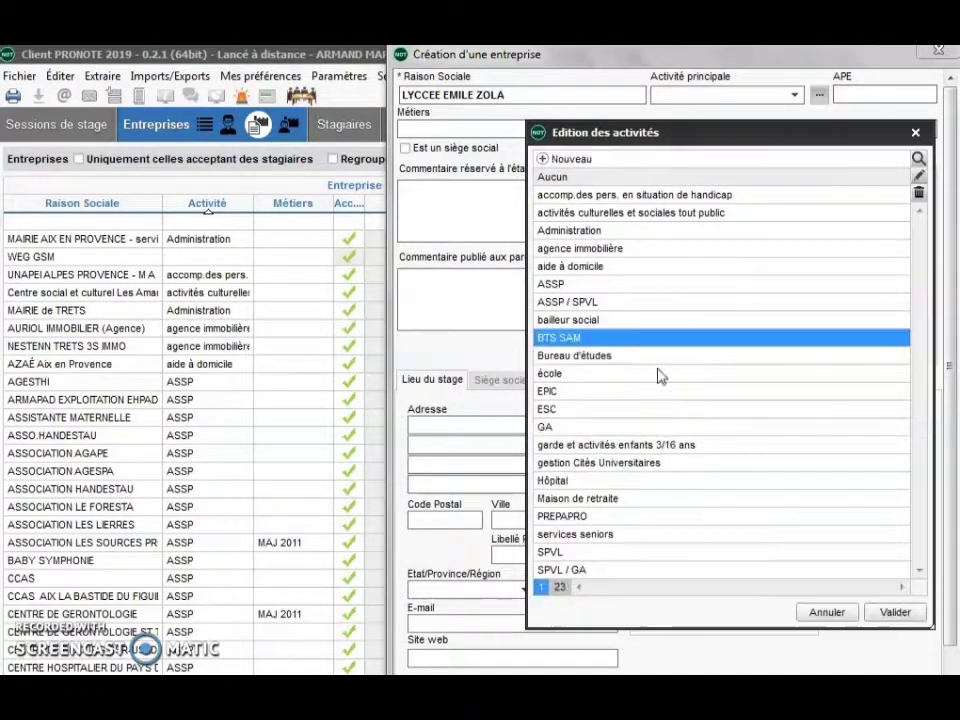
pyautogui.click(897, 612)
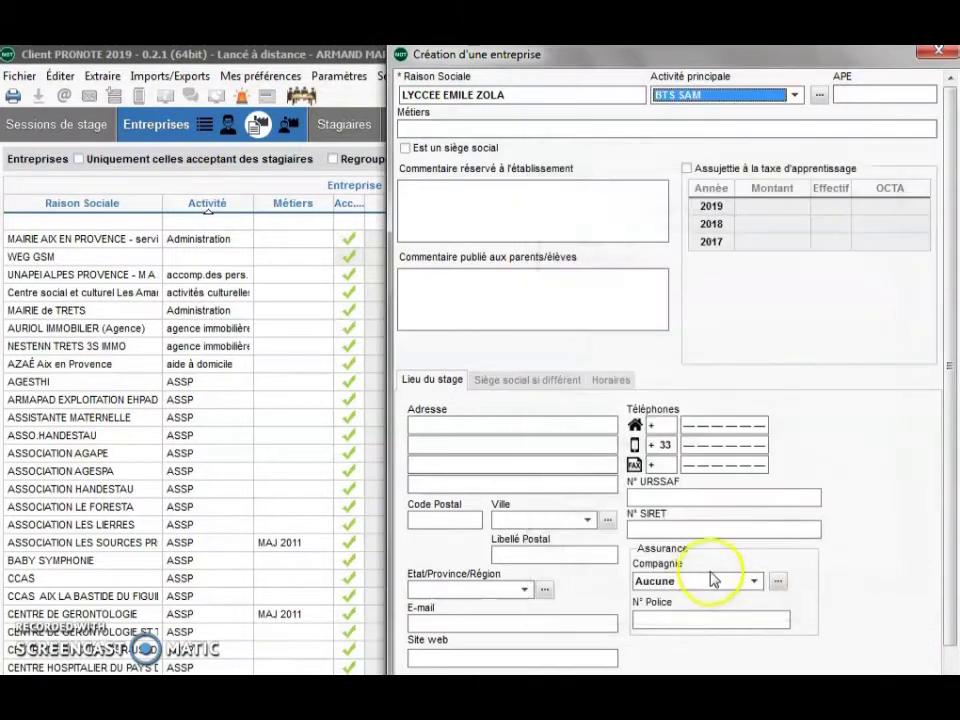
pyautogui.doubleClick(505, 130)
pyautogui.doubleClick(553, 132)
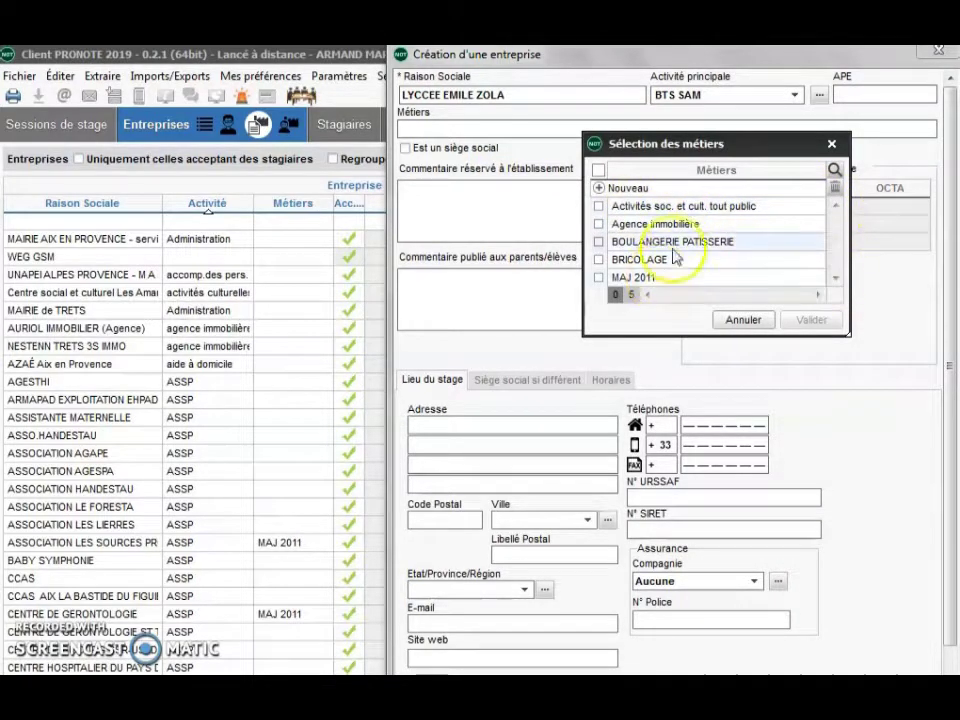
# - Add EPLE as a new trade and assign it to the company
pyautogui.click(604, 188)
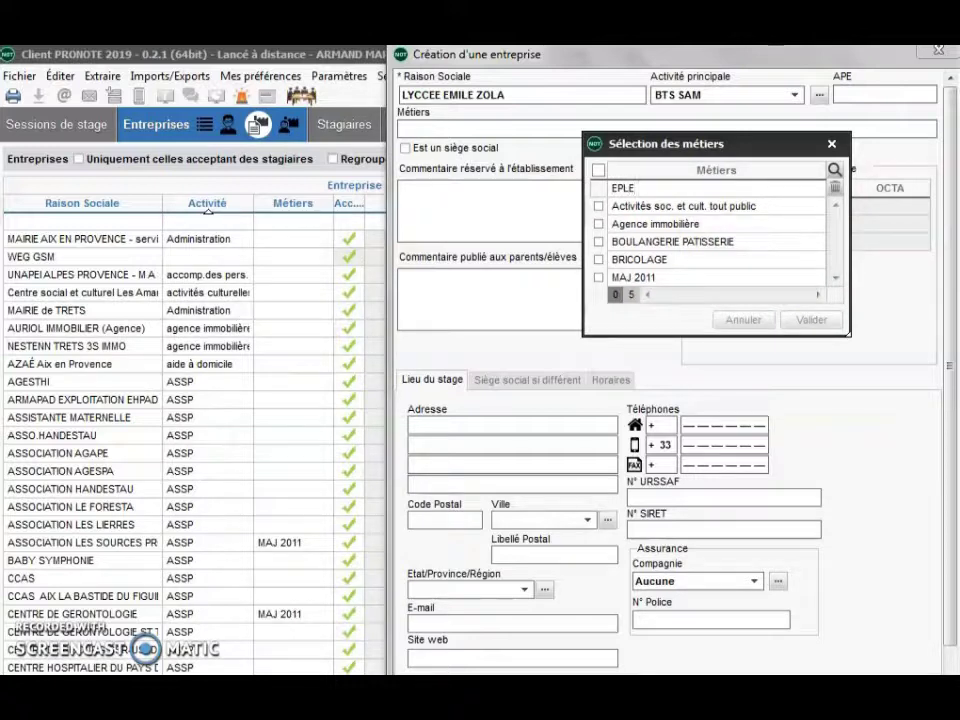
pyautogui.press('Return')
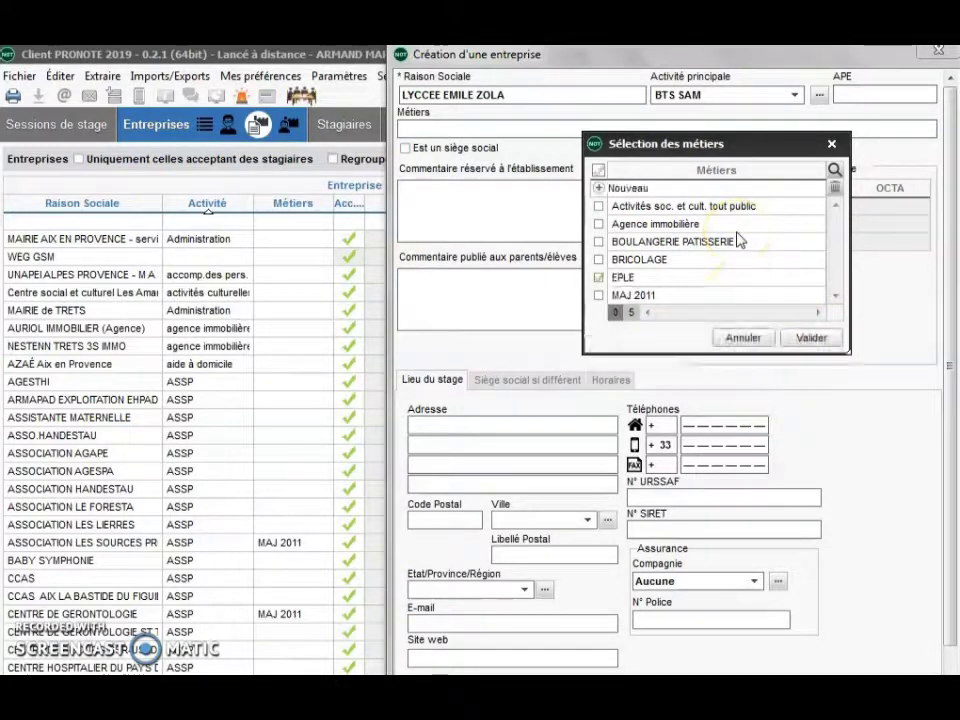
pyautogui.click(811, 338)
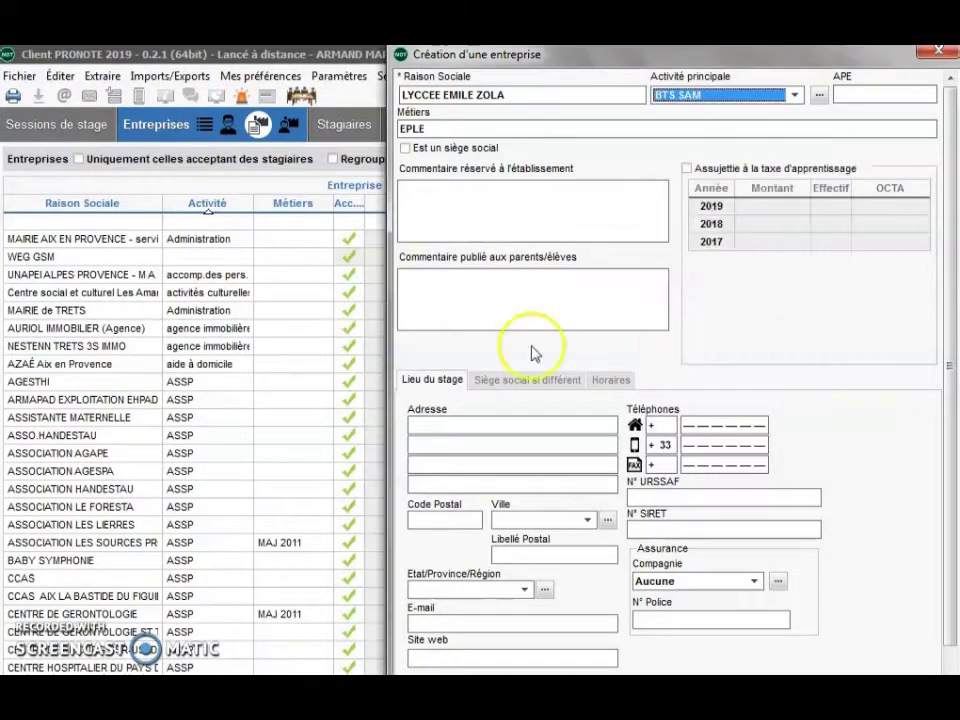
# - Enter the company's street address and postal code, with city AIX EN PROVENCE
pyautogui.click(437, 420)
pyautogui.write('Avenue Arc de')
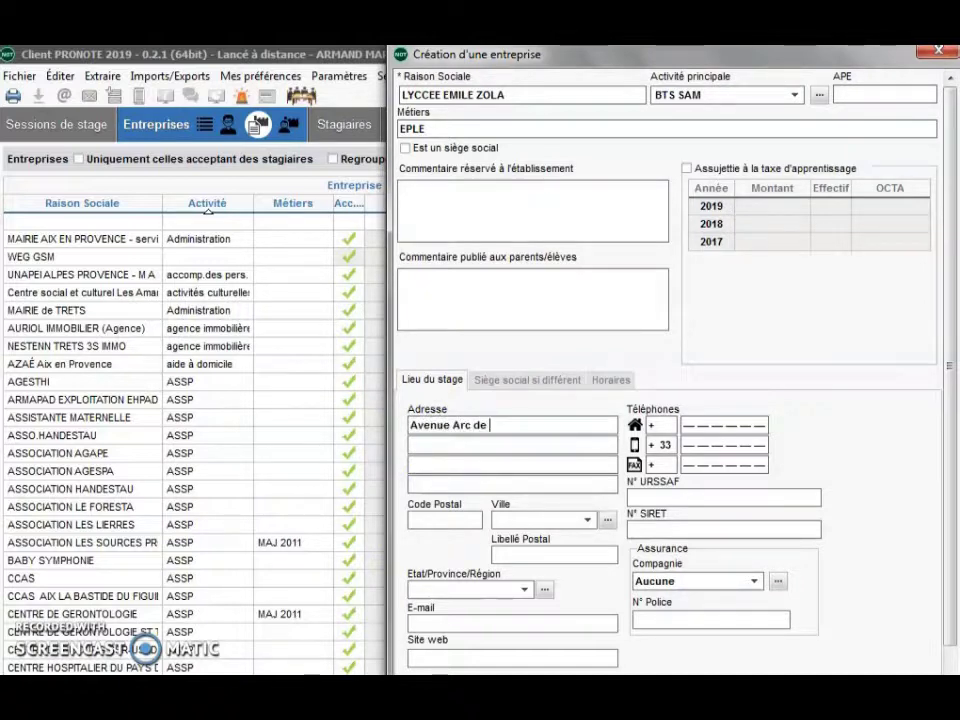
pyautogui.write('Meyran')
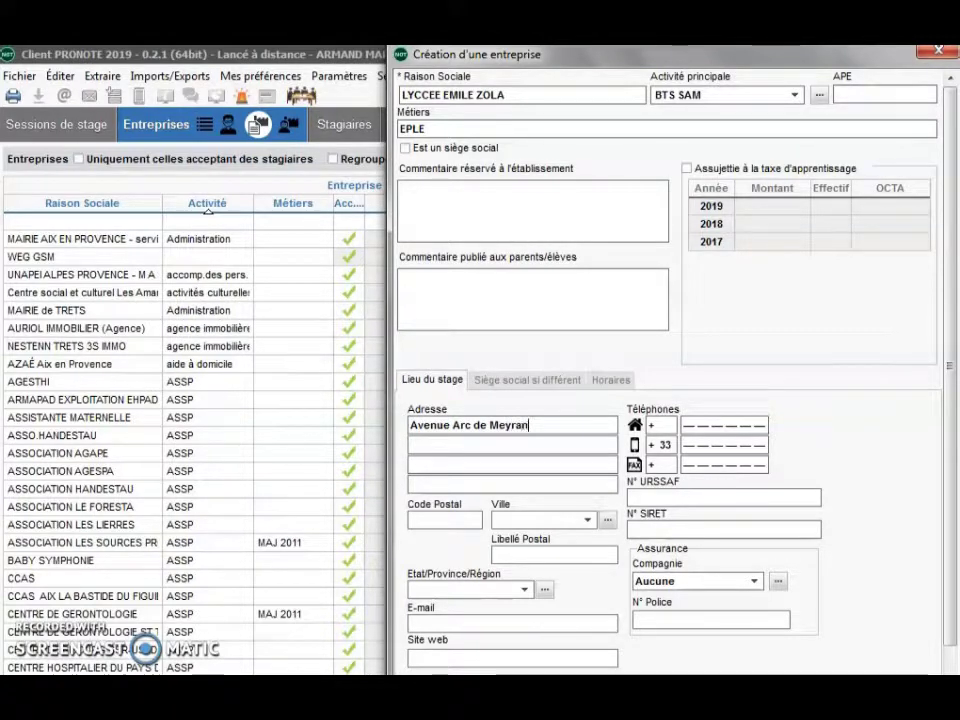
pyautogui.click(428, 520)
pyautogui.write('13')
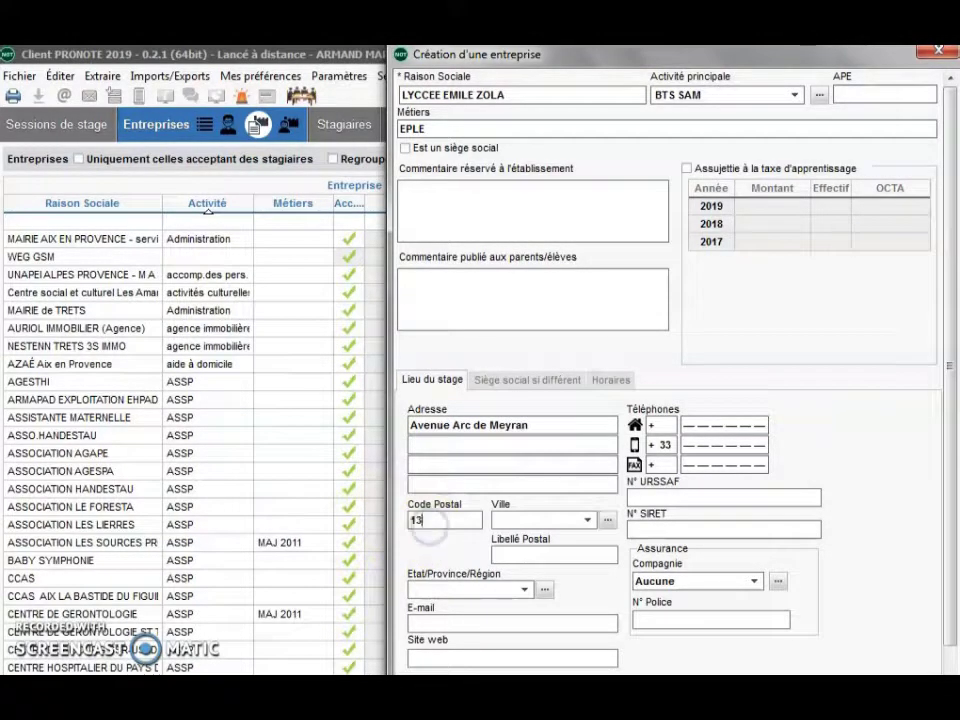
pyautogui.write('100')
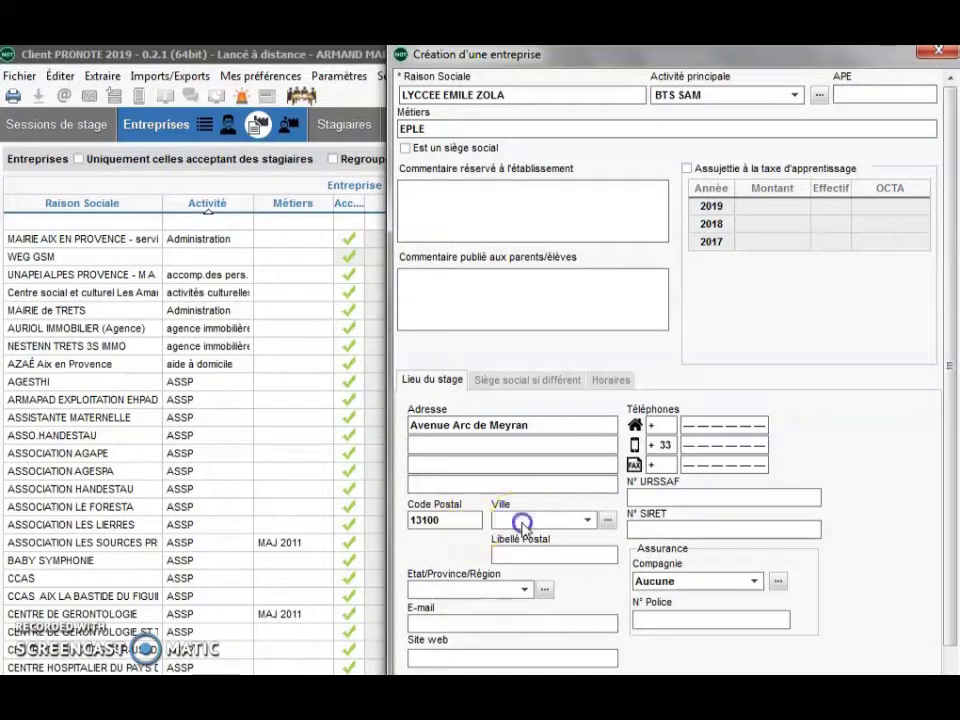
pyautogui.click(560, 521)
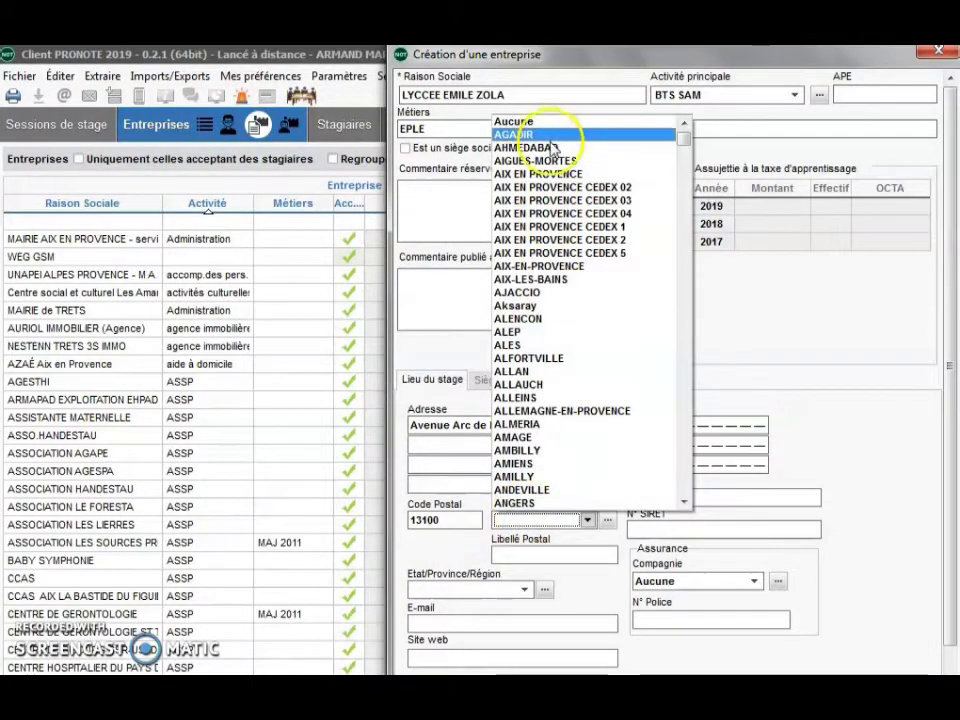
pyautogui.click(535, 173)
# - Enter the company's landline number and save the new company
pyautogui.click(688, 425)
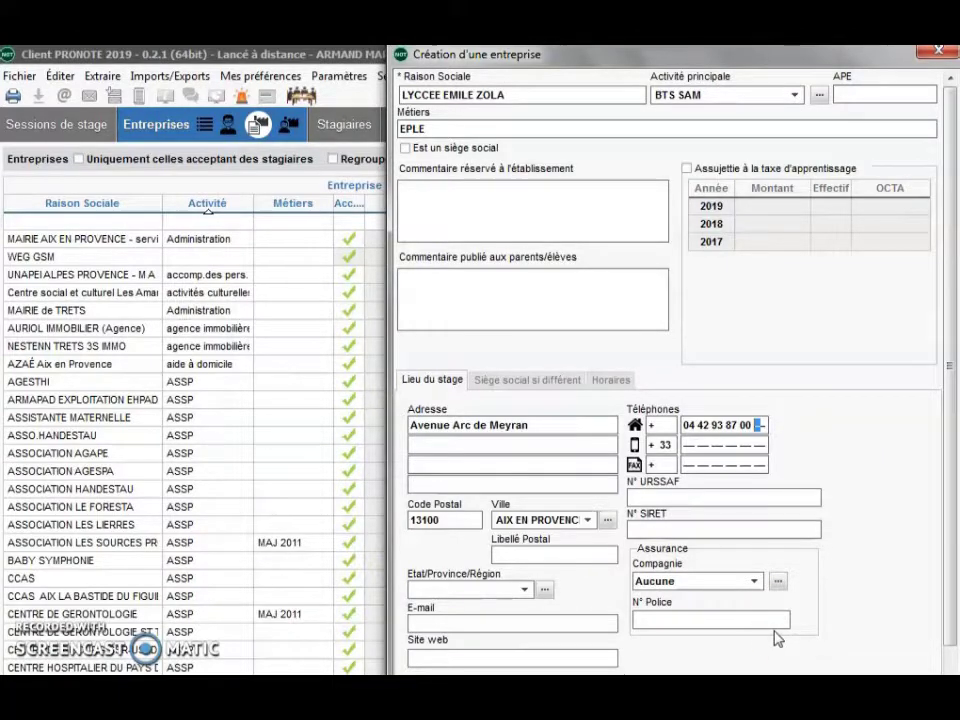
pyautogui.click(567, 660)
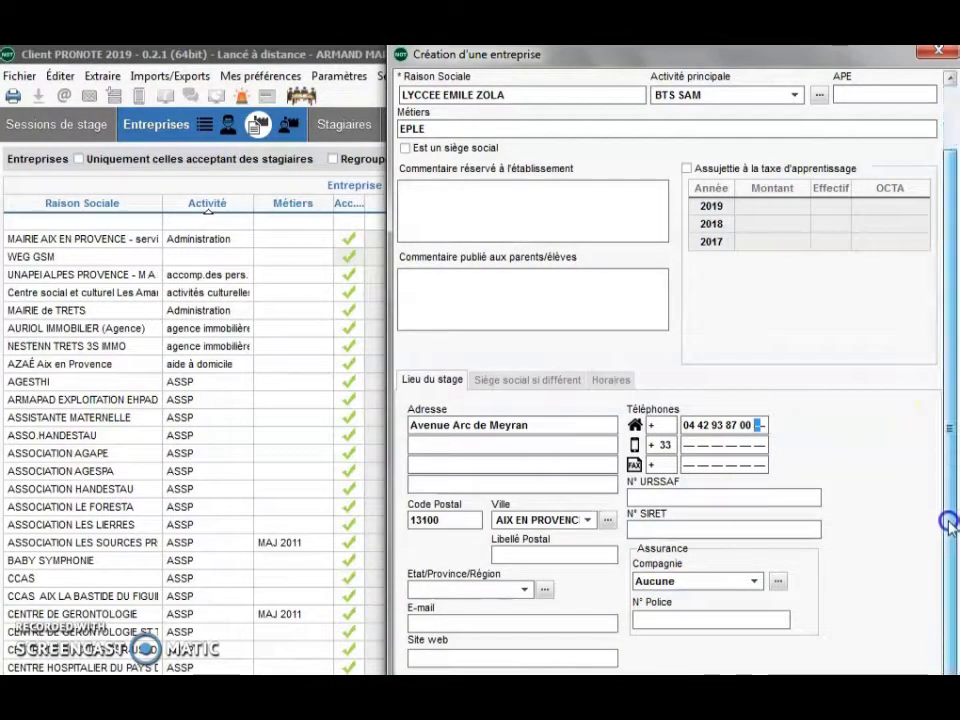
pyautogui.scroll(-2, 948, 525)
pyautogui.press('Escape')
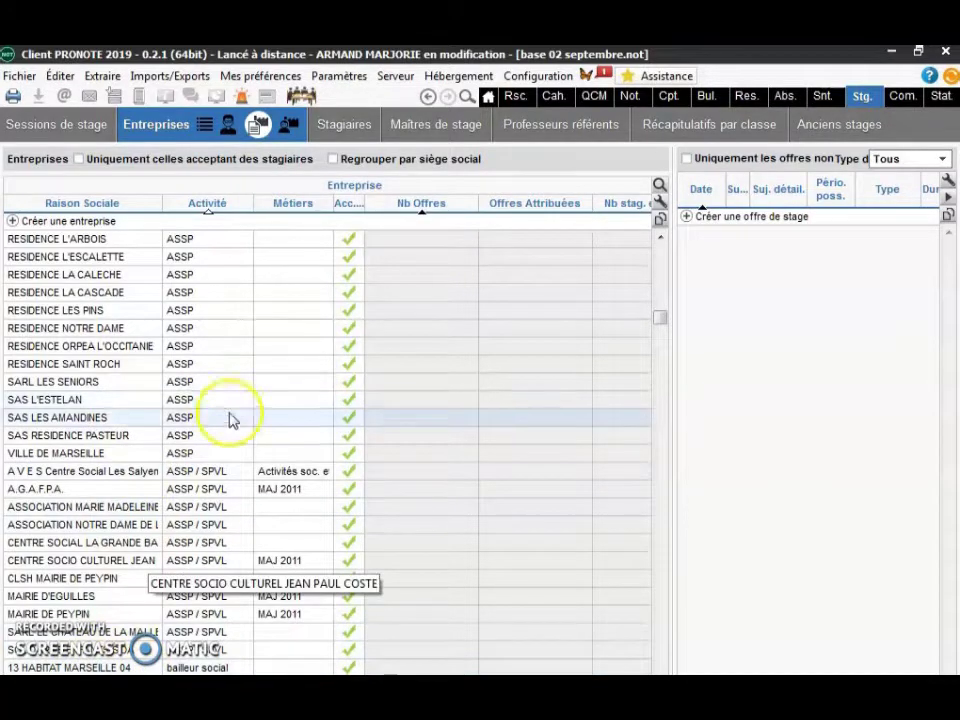
# - In the contacts view, start a new LYCEE EMILE ZOLA contact titled Mme and enter the surname
pyautogui.click(233, 125)
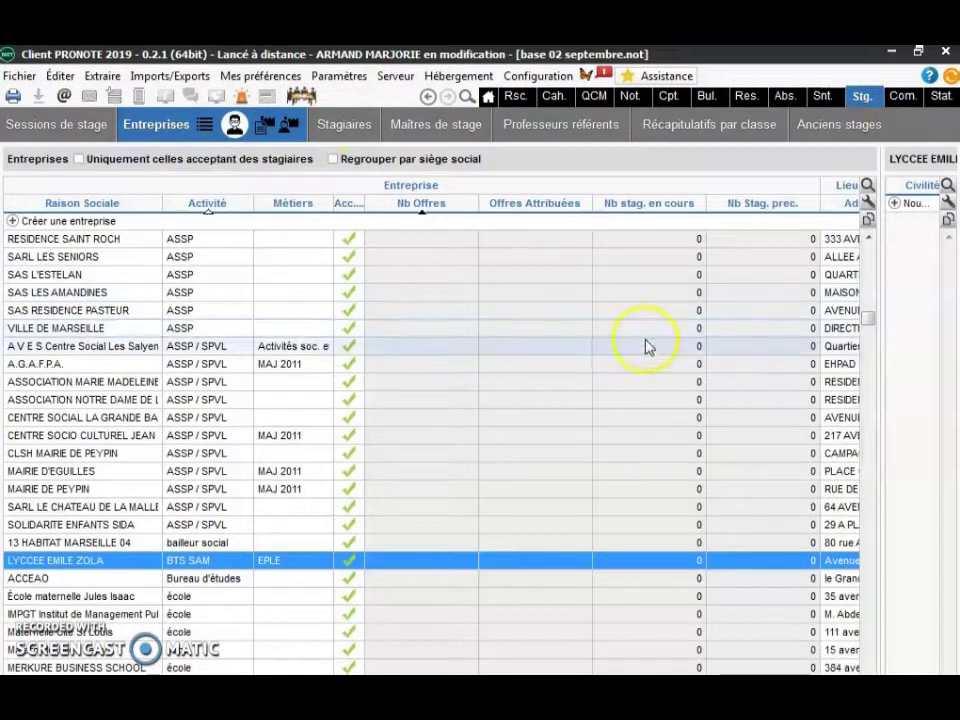
pyautogui.moveTo(884, 220); pyautogui.dragTo(632, 227)
pyautogui.click(688, 206)
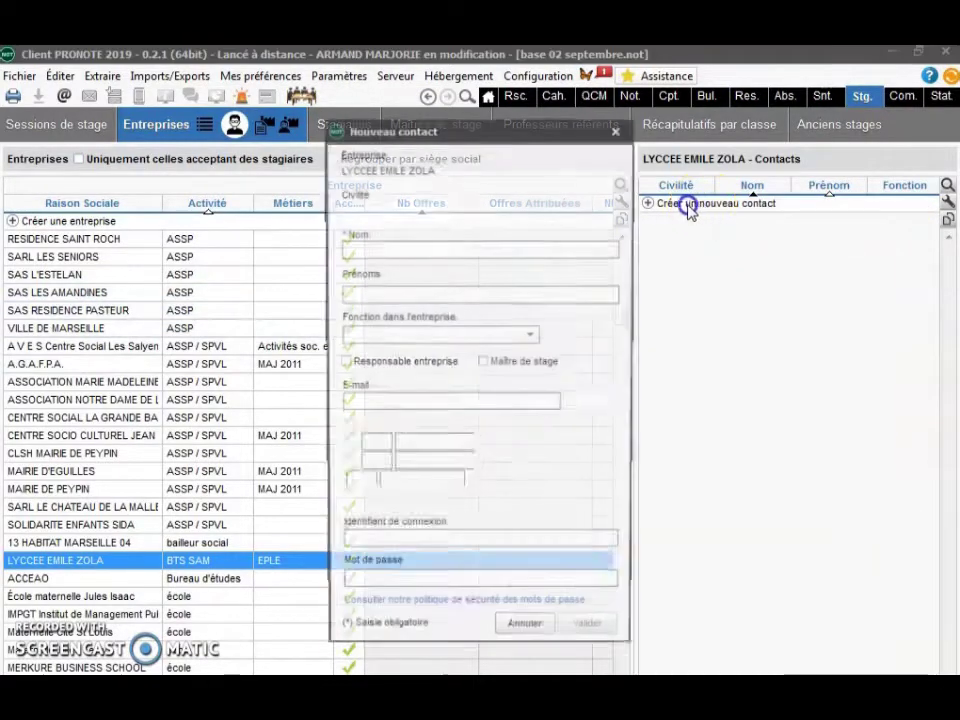
pyautogui.click(436, 210)
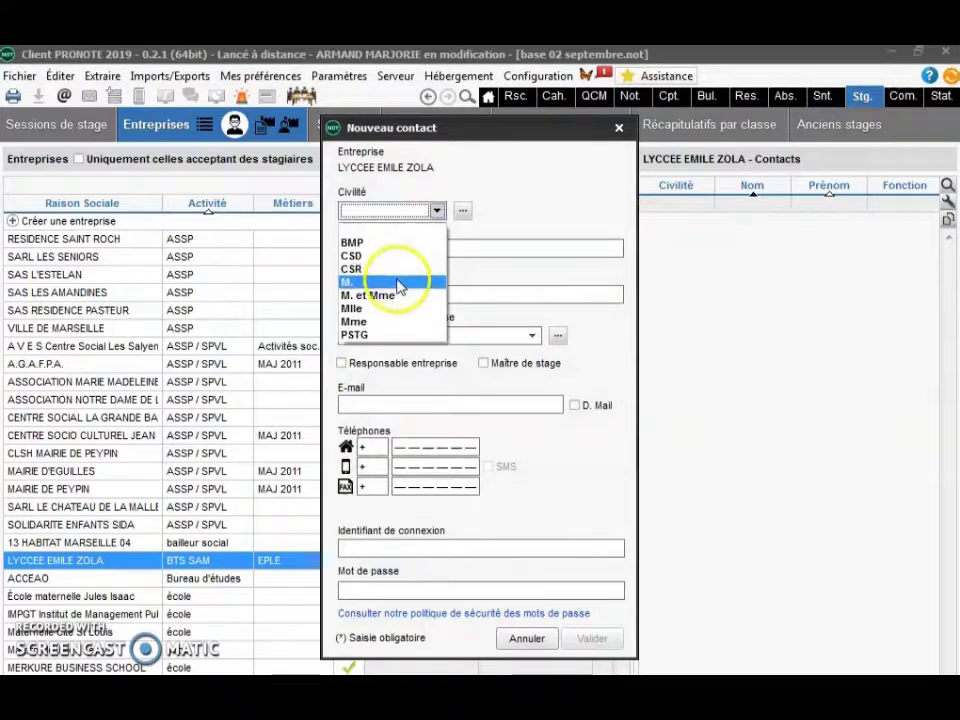
pyautogui.click(396, 322)
pyautogui.click(441, 243)
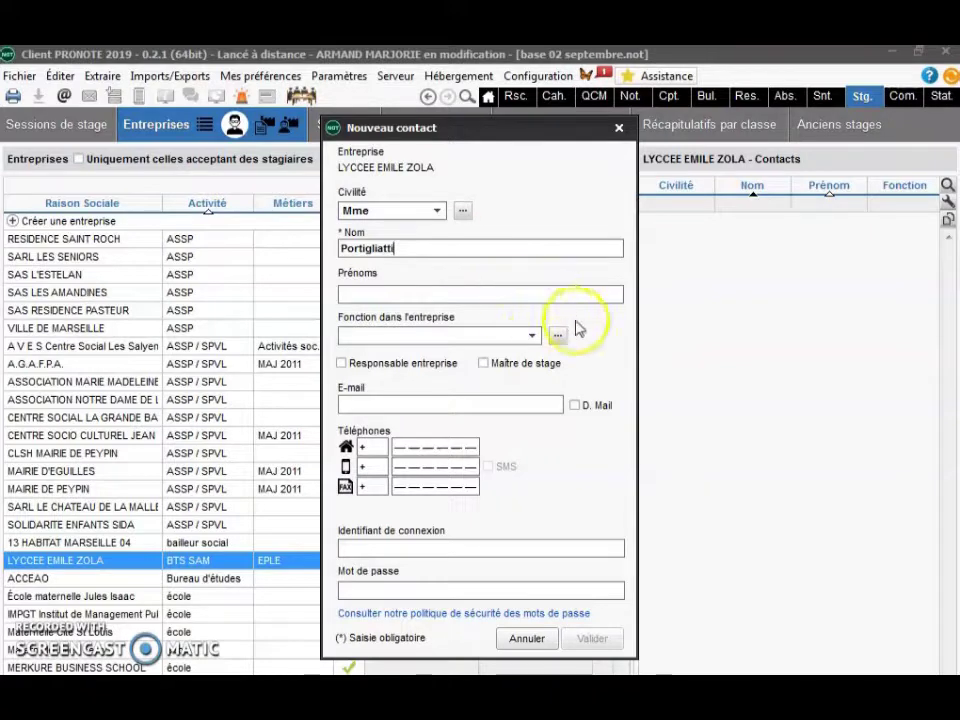
# - Create the PROVISEUR role, assign it, mark the contact as company manager, and save
pyautogui.click(532, 335)
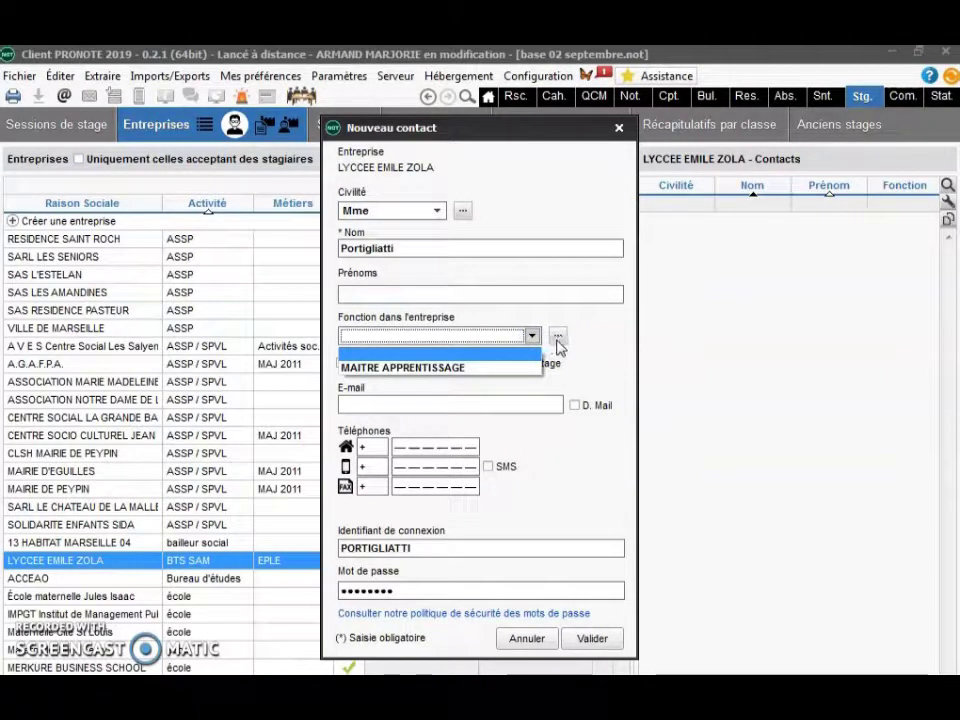
pyautogui.click(555, 335)
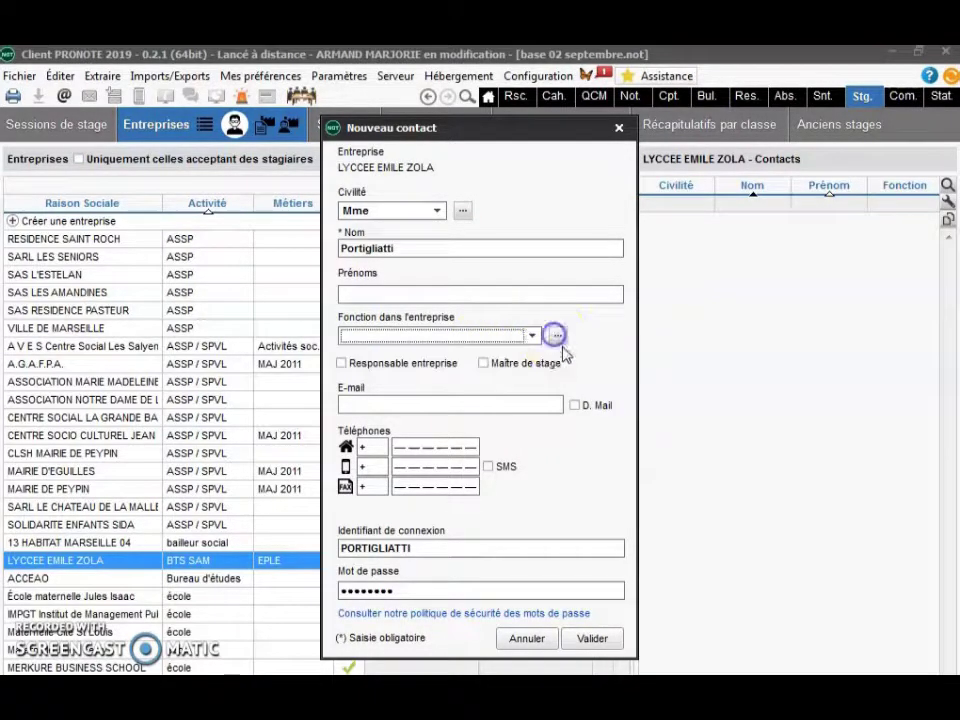
pyautogui.click(556, 336)
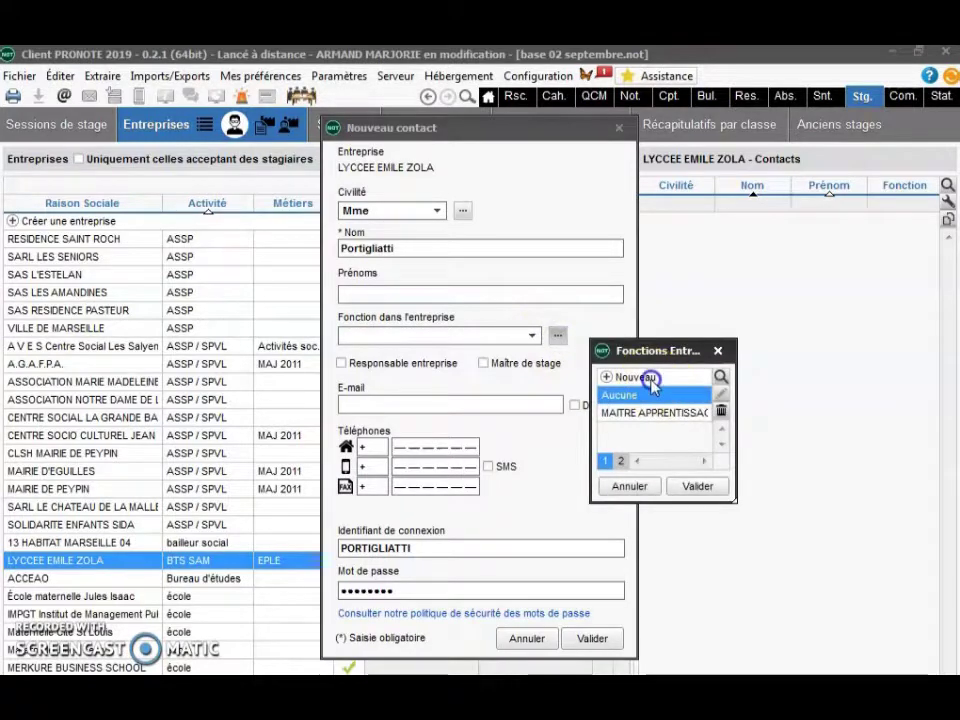
pyautogui.click(648, 378)
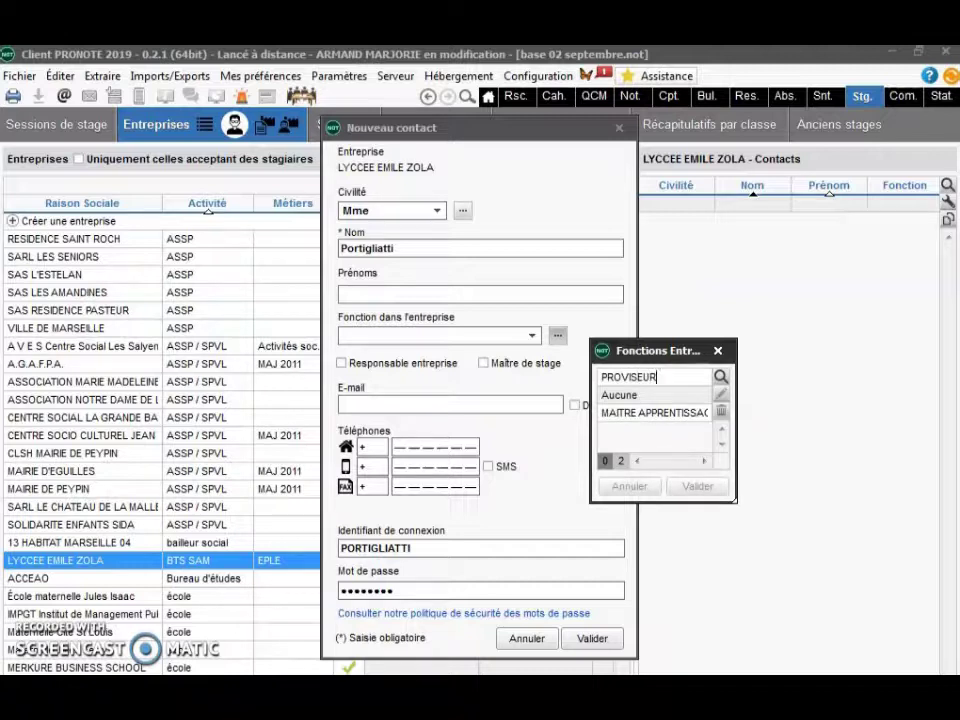
pyautogui.press('Return')
pyautogui.click(697, 487)
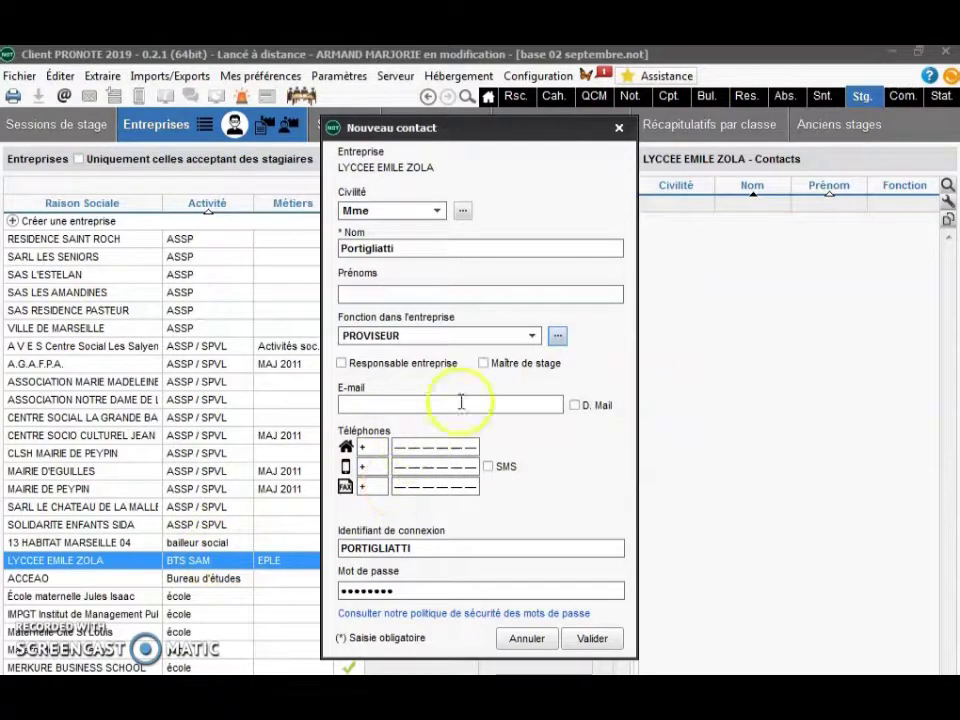
pyautogui.click(416, 364)
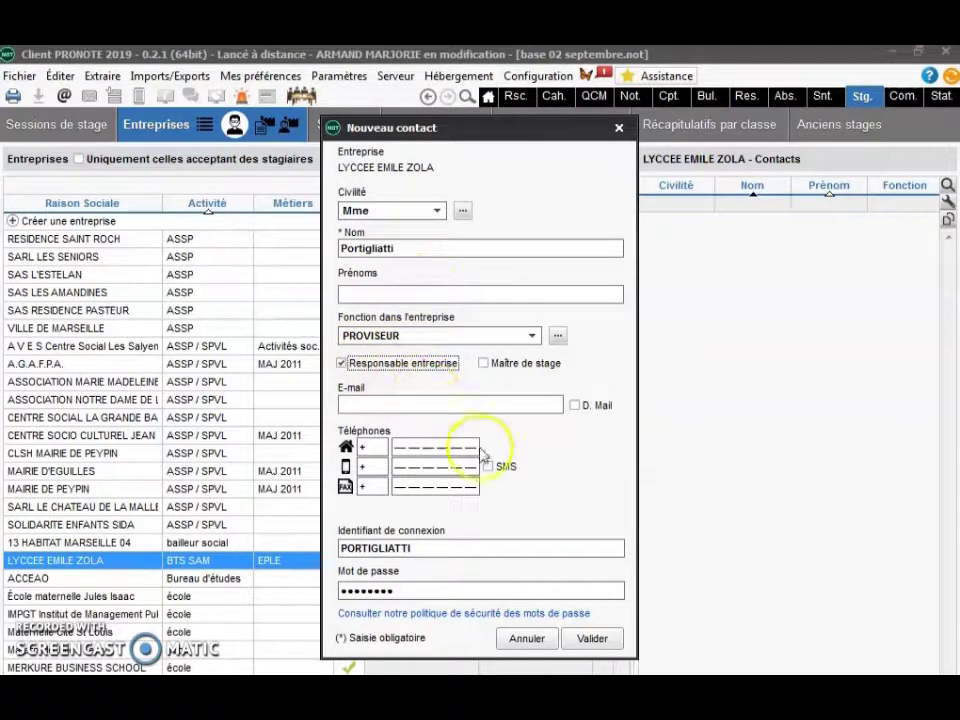
pyautogui.click(591, 639)
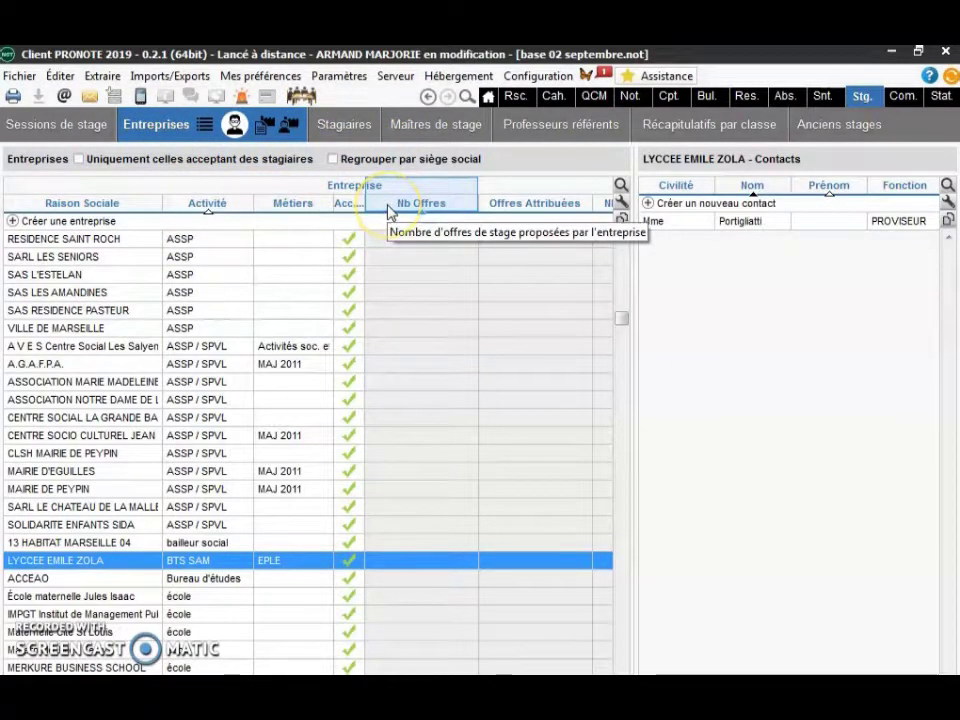
# - Filter the Stagiaires list to class CG1 and open a new internship for the first student
pyautogui.click(343, 124)
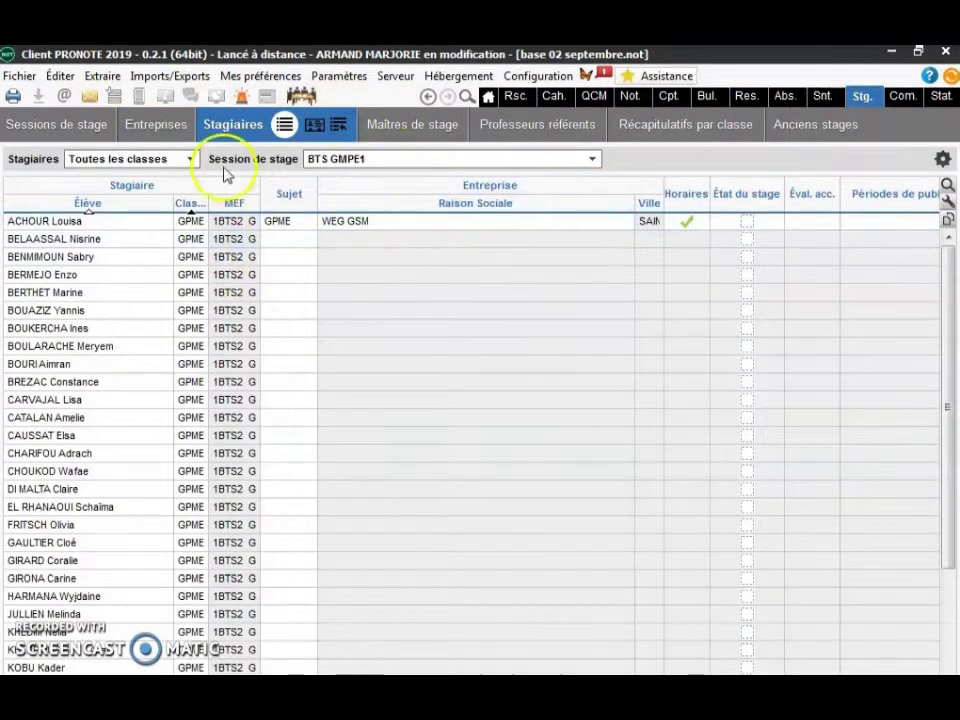
pyautogui.click(188, 160)
pyautogui.click(189, 170)
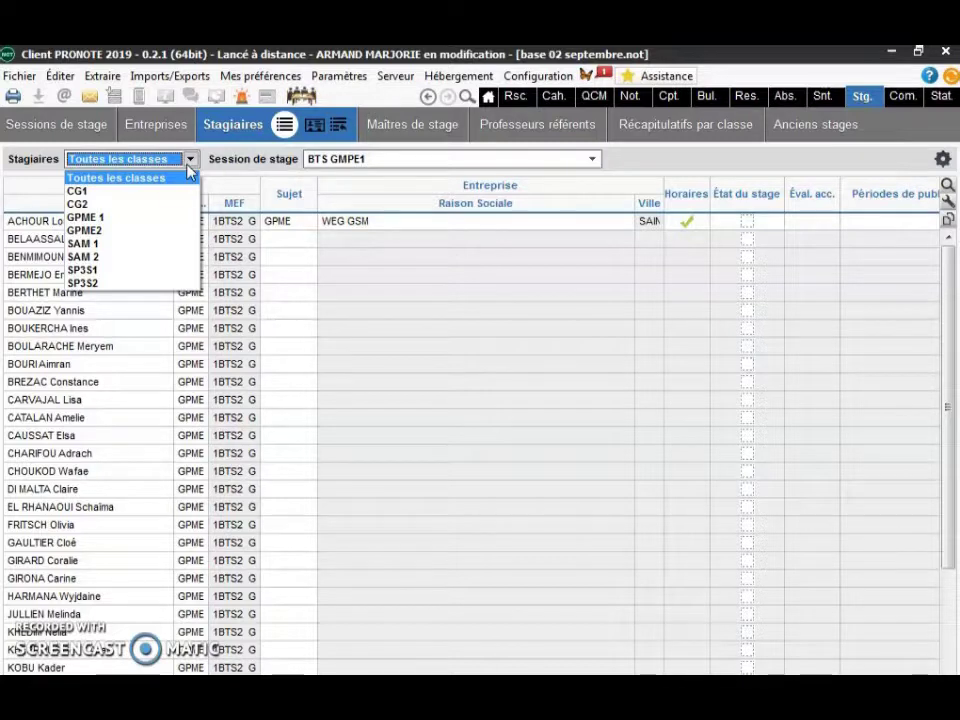
pyautogui.click(156, 190)
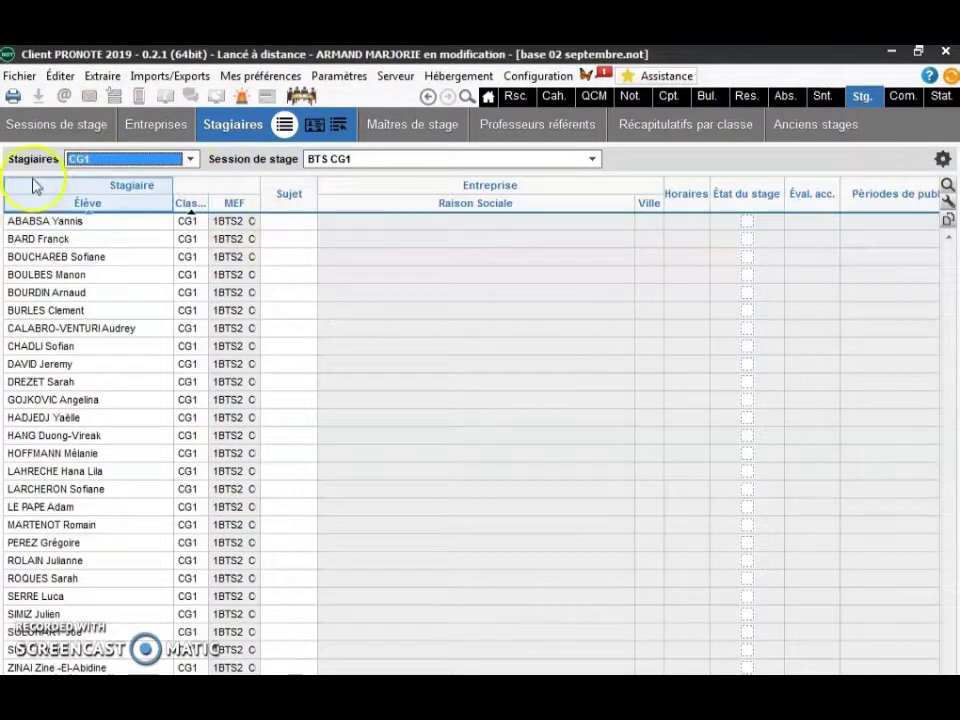
pyautogui.doubleClick(82, 224)
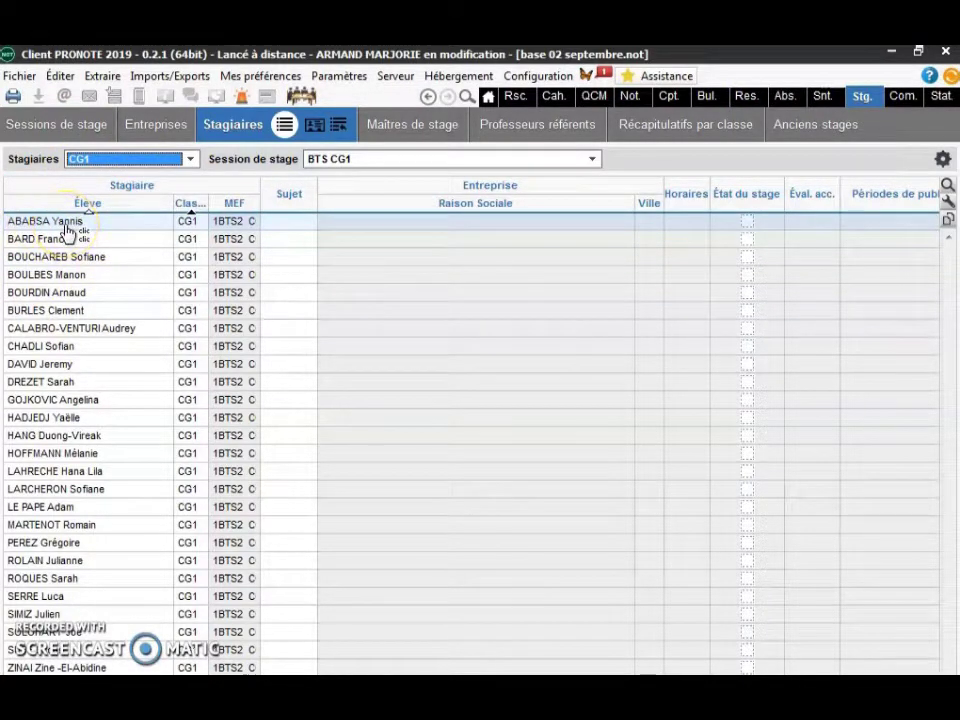
pyautogui.doubleClick(66, 229)
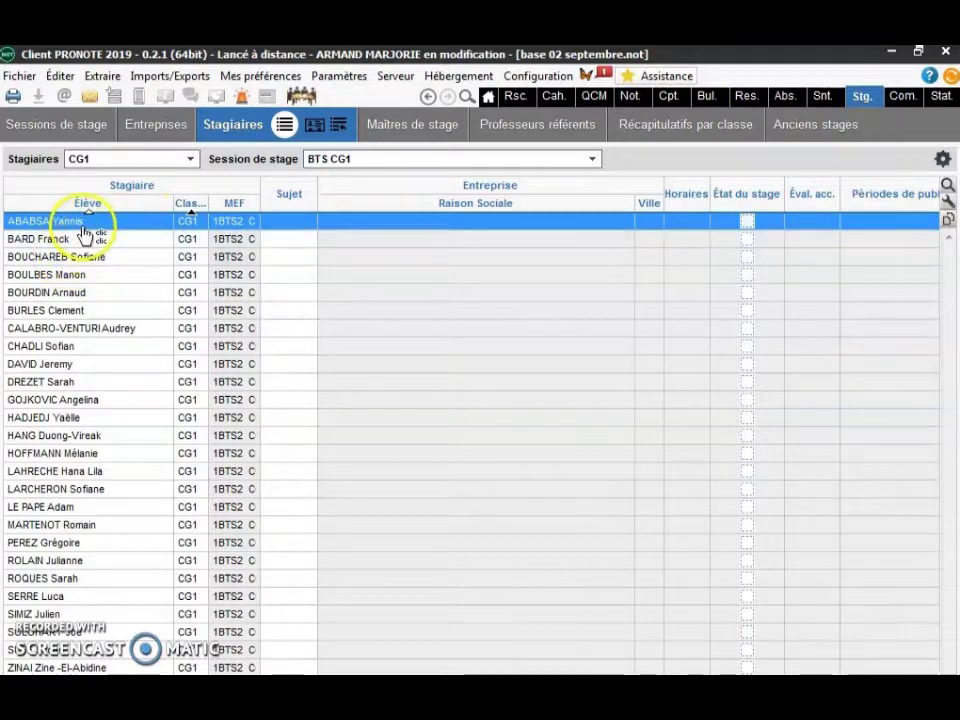
pyautogui.doubleClick(83, 229)
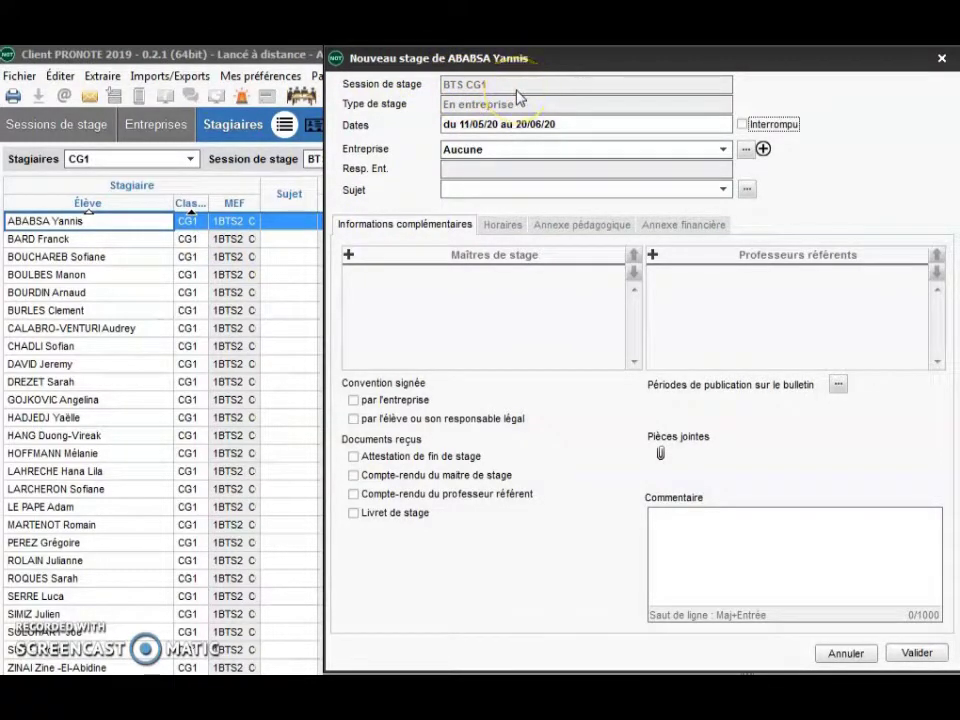
# - Change the internship period in the calendar to 18/05/20 through 27/06/20
pyautogui.click(450, 126)
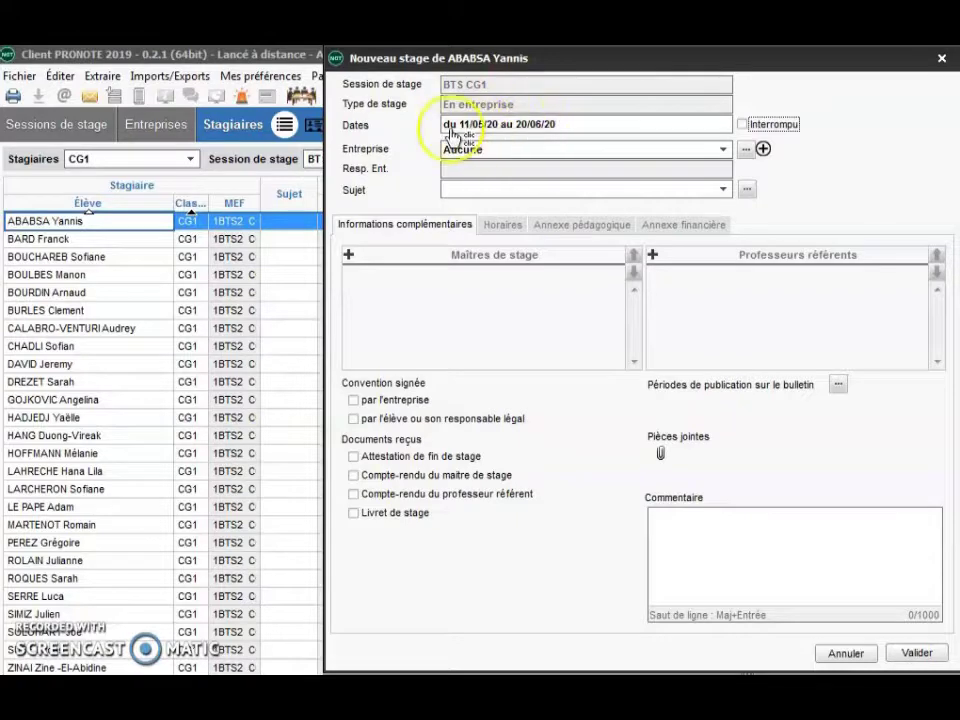
pyautogui.click(548, 133)
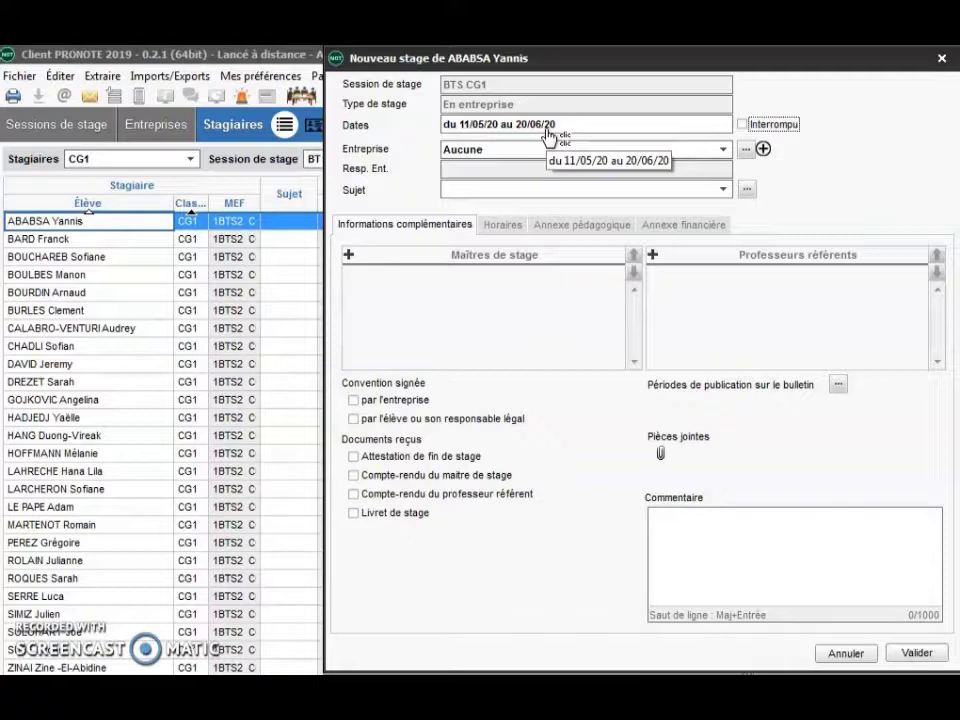
pyautogui.doubleClick(550, 133)
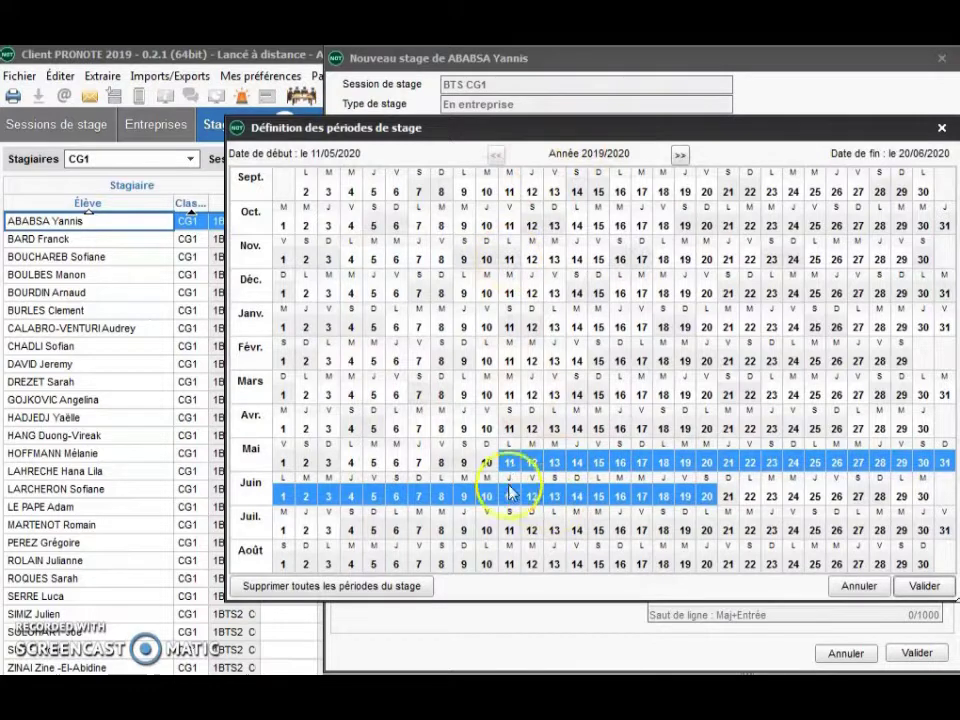
pyautogui.moveTo(509, 462); pyautogui.dragTo(641, 462)
pyautogui.moveTo(728, 496); pyautogui.dragTo(858, 496)
pyautogui.click(917, 585)
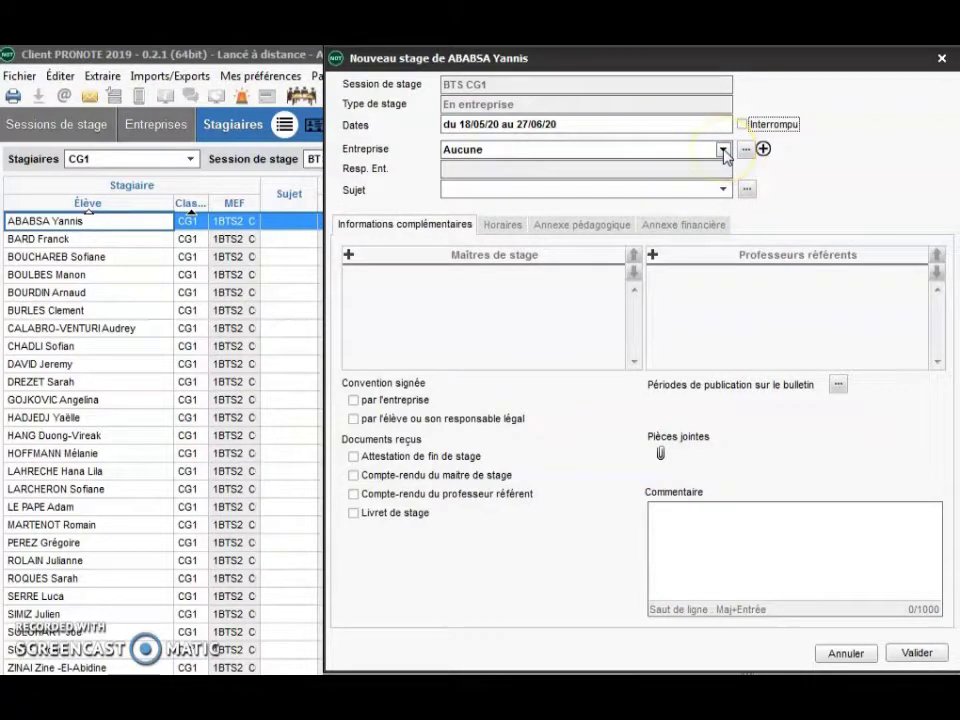
# - Choose LYCEE EMILE ZOLA as the host company and review its details
pyautogui.click(723, 150)
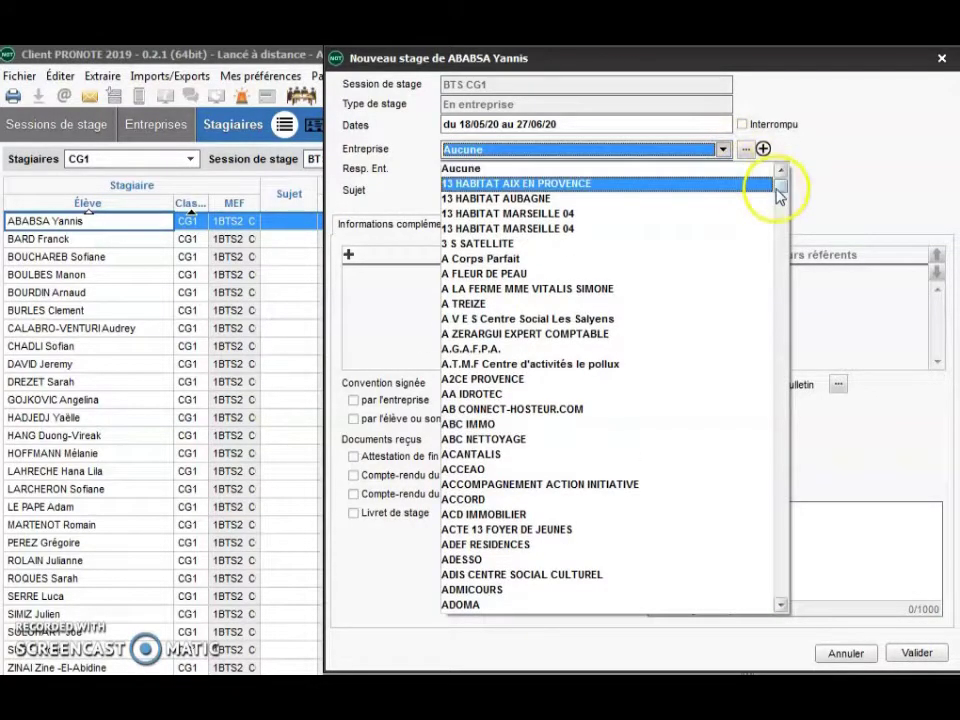
pyautogui.moveTo(780, 192); pyautogui.dragTo(797, 436)
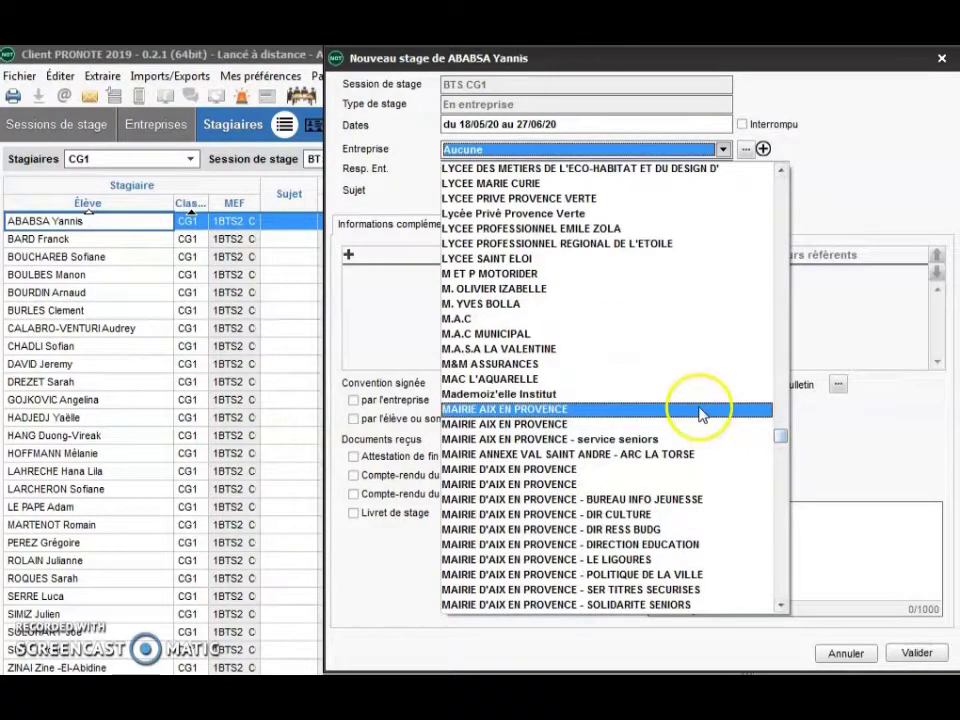
pyautogui.scroll(3, 699, 411)
pyautogui.click(590, 288)
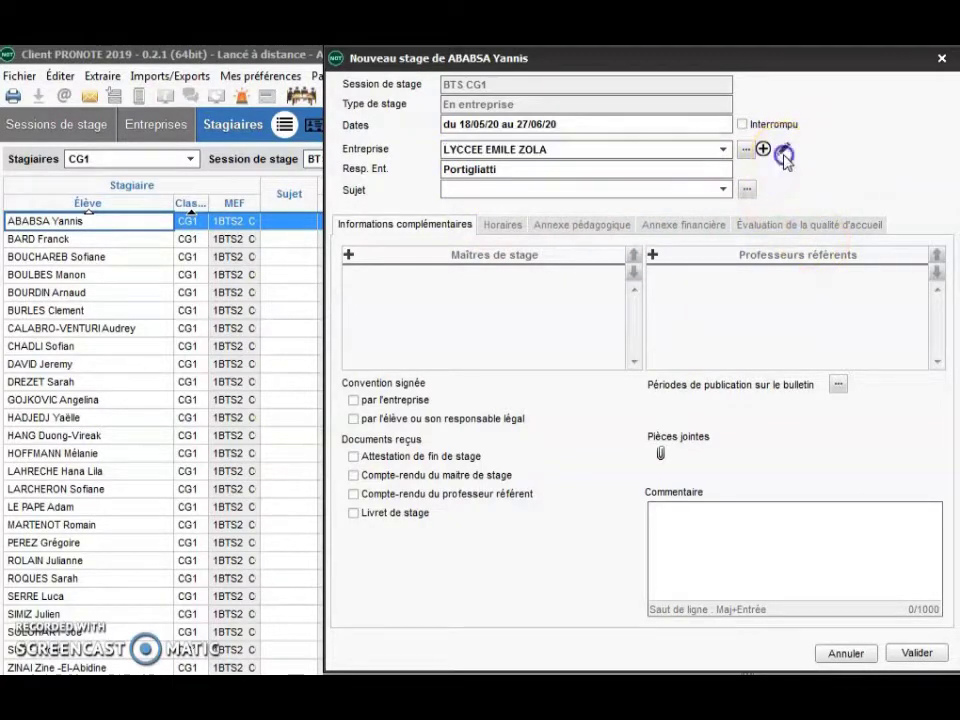
pyautogui.click(782, 153)
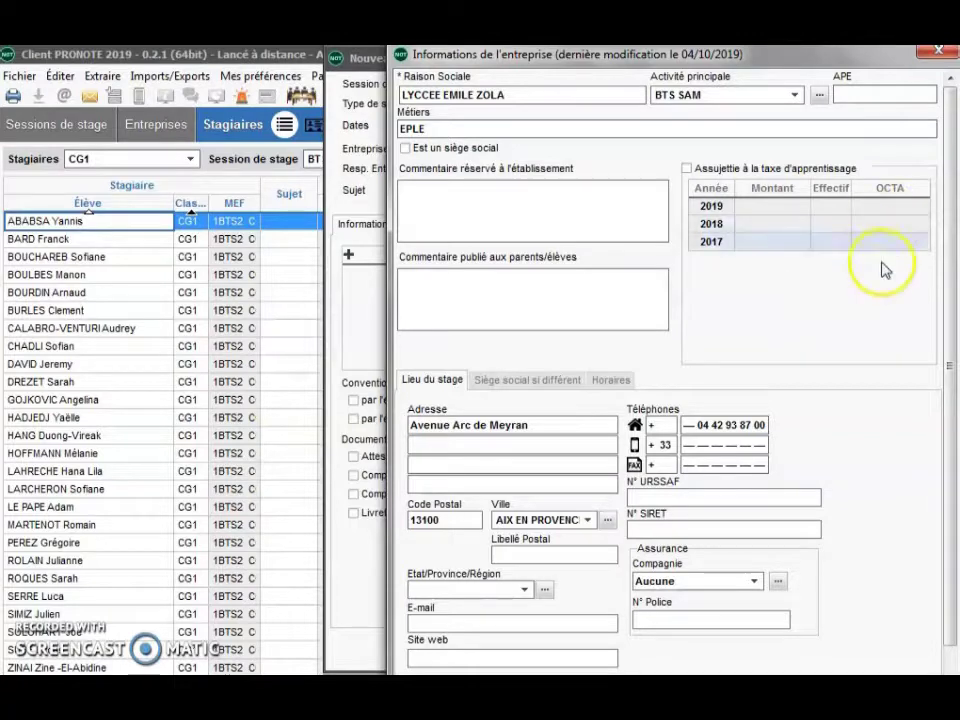
pyautogui.click(941, 54)
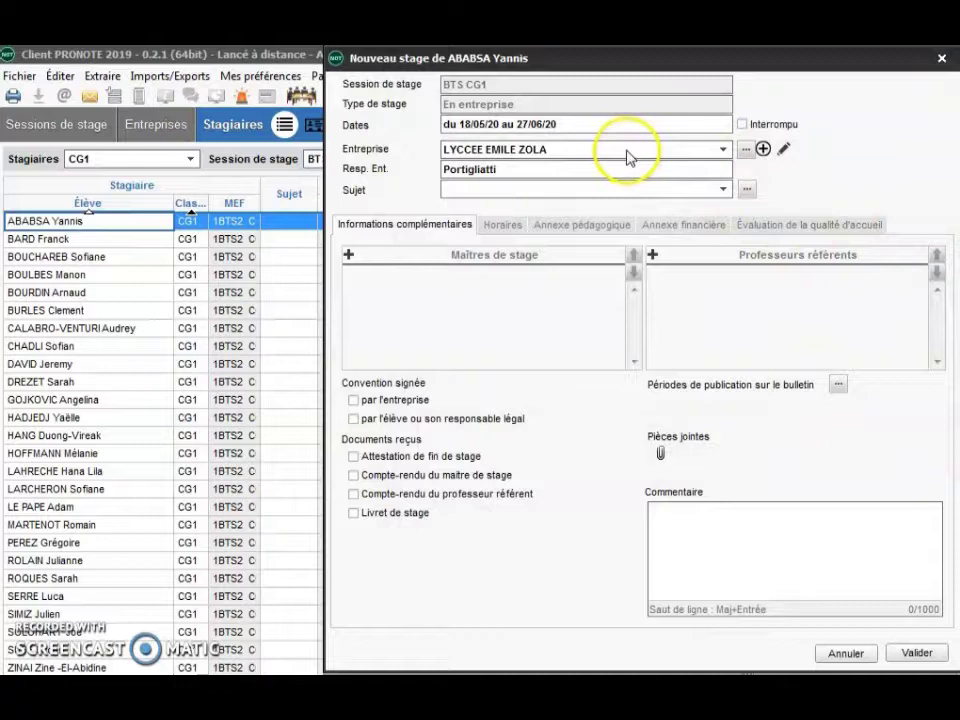
# - Set the internship subject to CG and begin adding a new supervisor
pyautogui.click(763, 150)
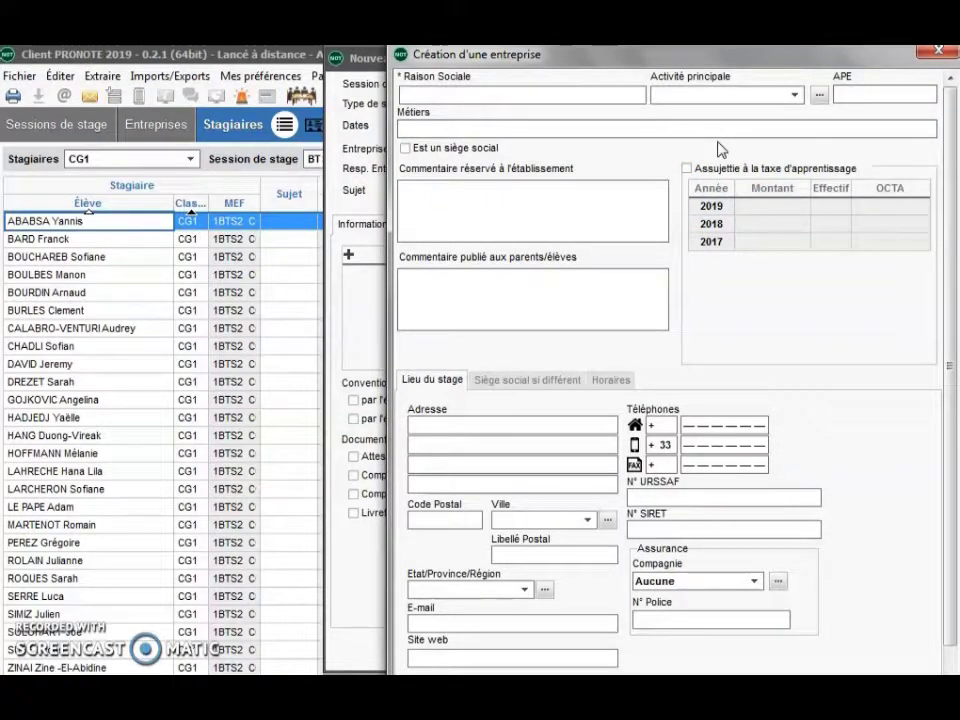
pyautogui.click(942, 53)
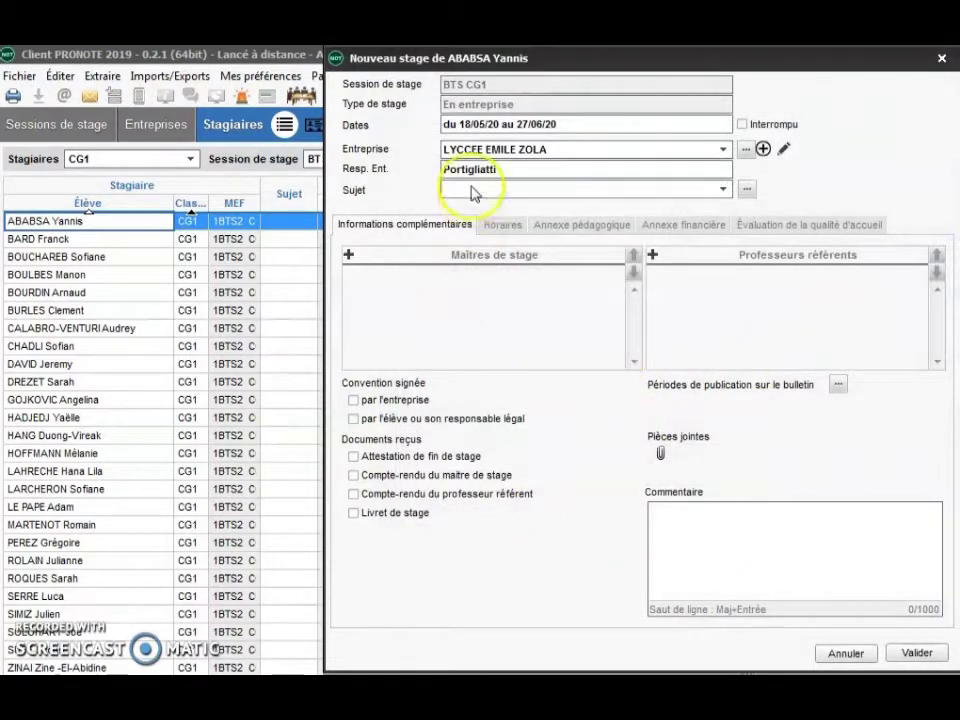
pyautogui.click(476, 191)
pyautogui.click(492, 217)
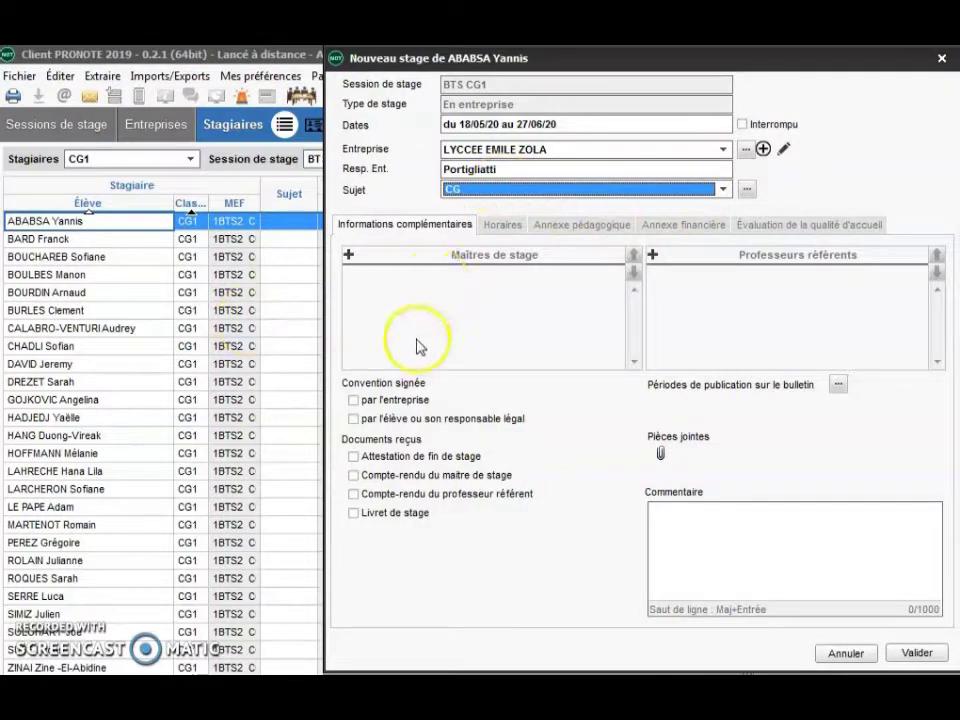
pyautogui.click(348, 254)
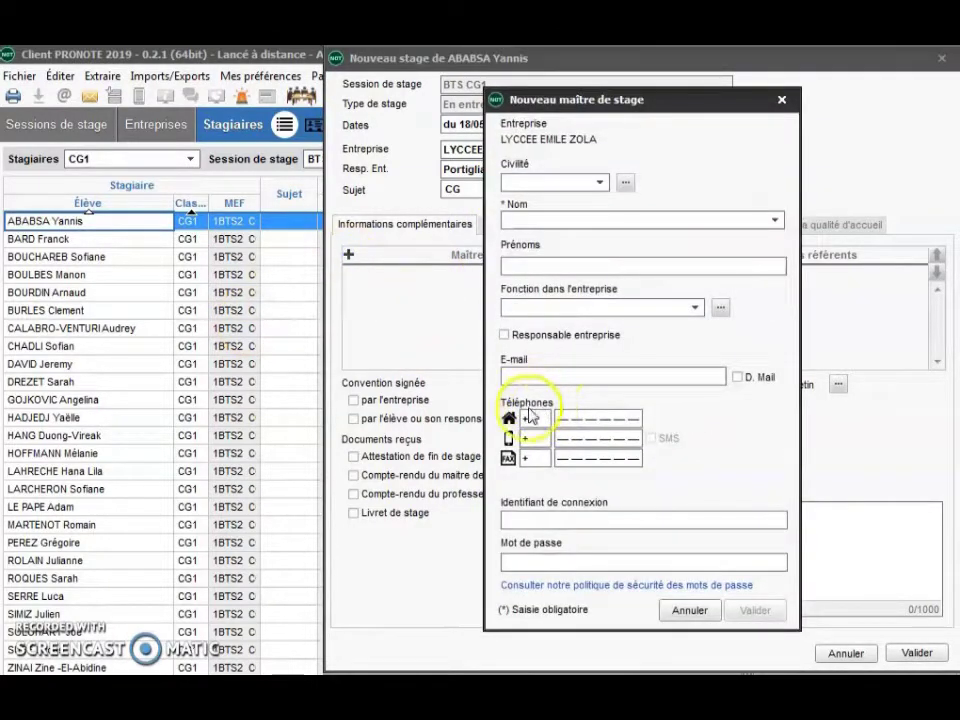
# - Create a supervisor titled M. with the surname and new function INTENDANT, and save
pyautogui.click(600, 182)
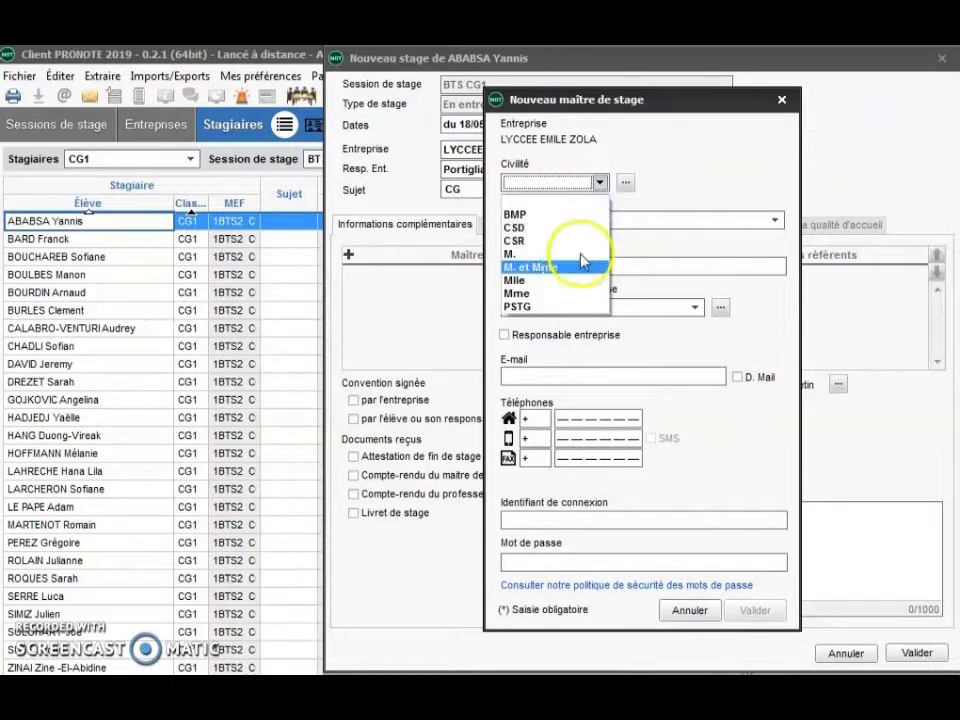
pyautogui.click(564, 253)
pyautogui.click(630, 216)
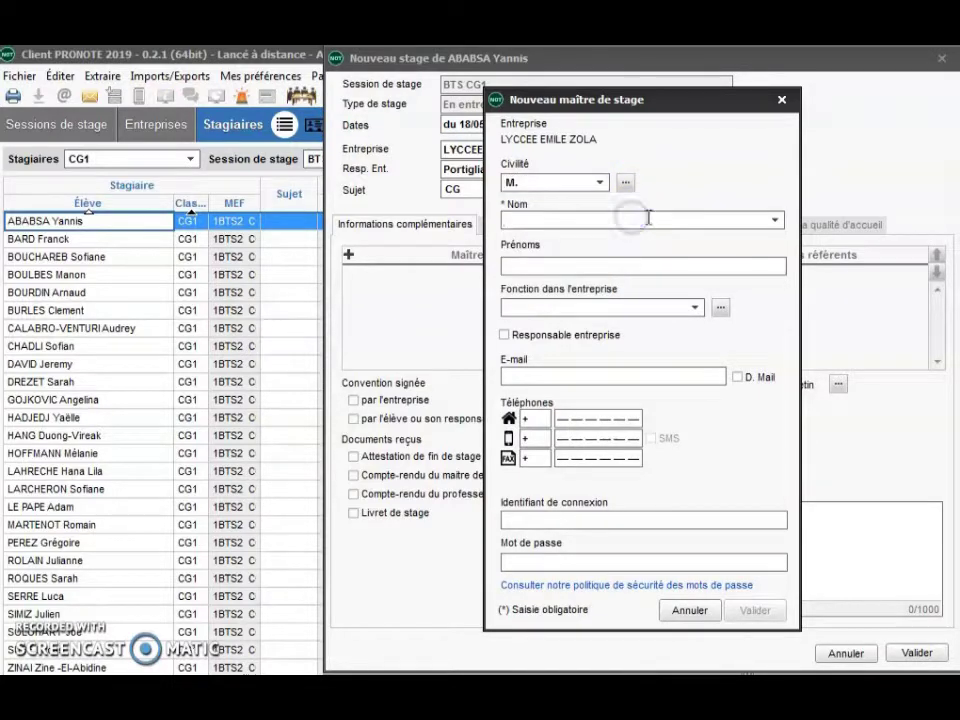
pyautogui.write('GARNIER')
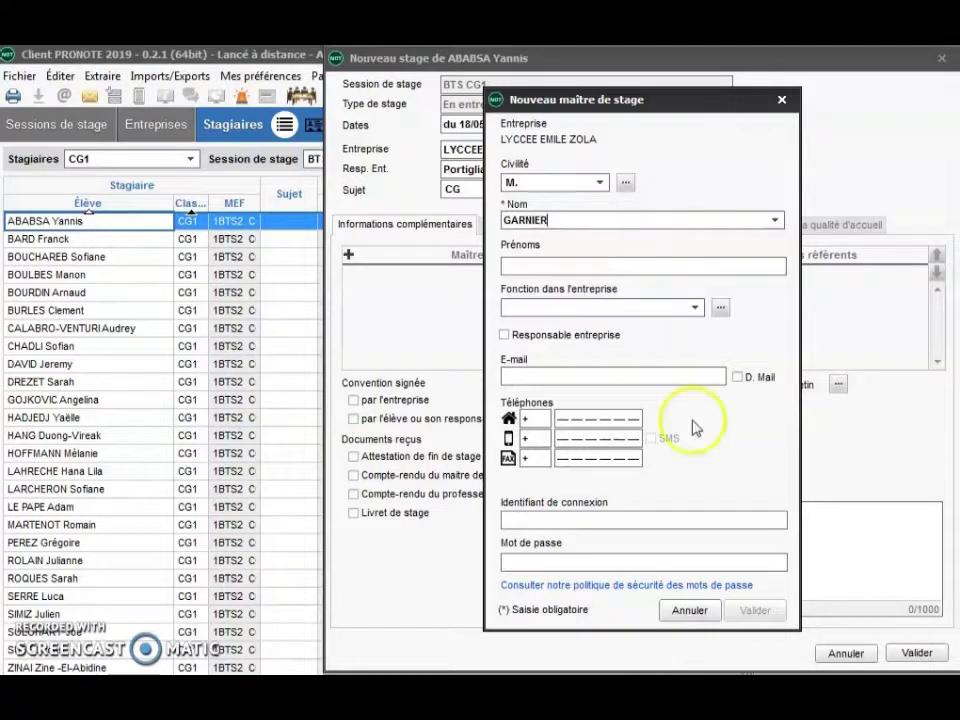
pyautogui.click(695, 308)
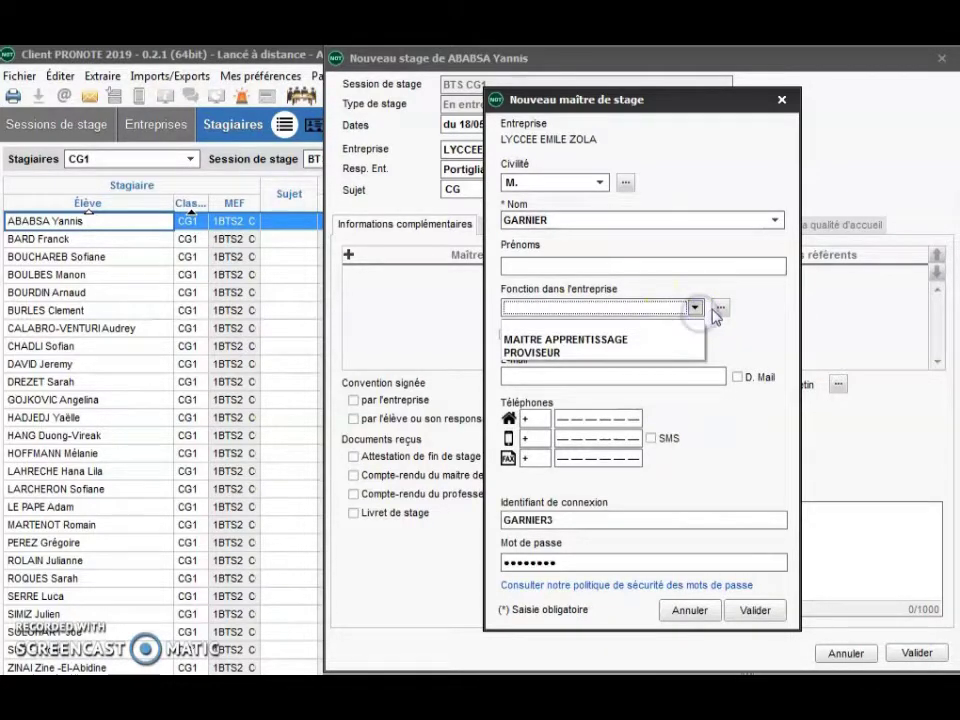
pyautogui.click(718, 308)
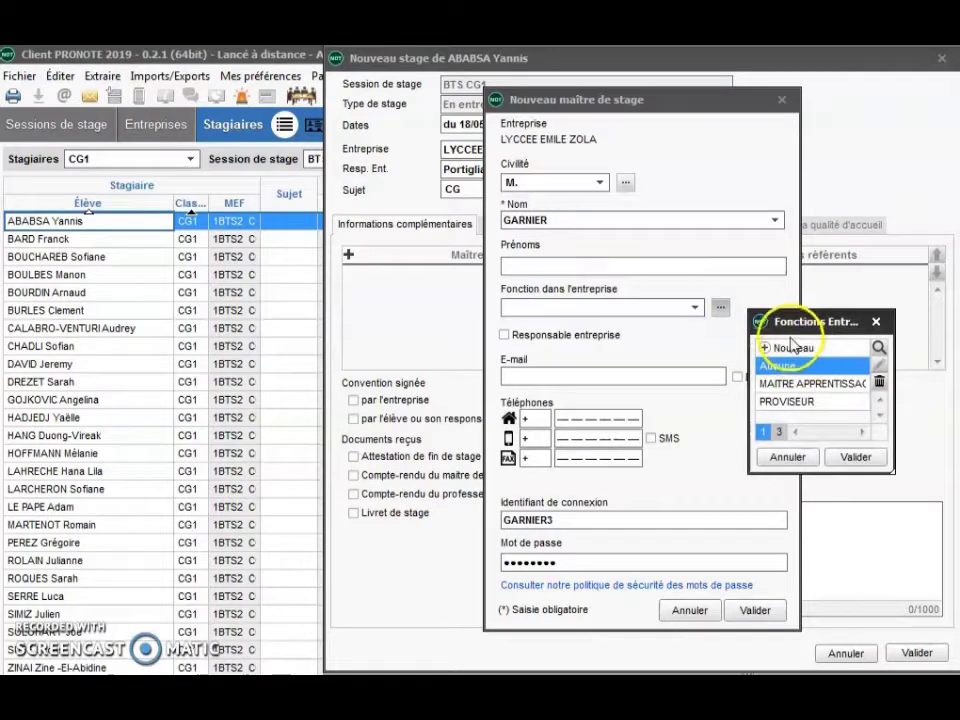
pyautogui.click(789, 346)
pyautogui.write('I')
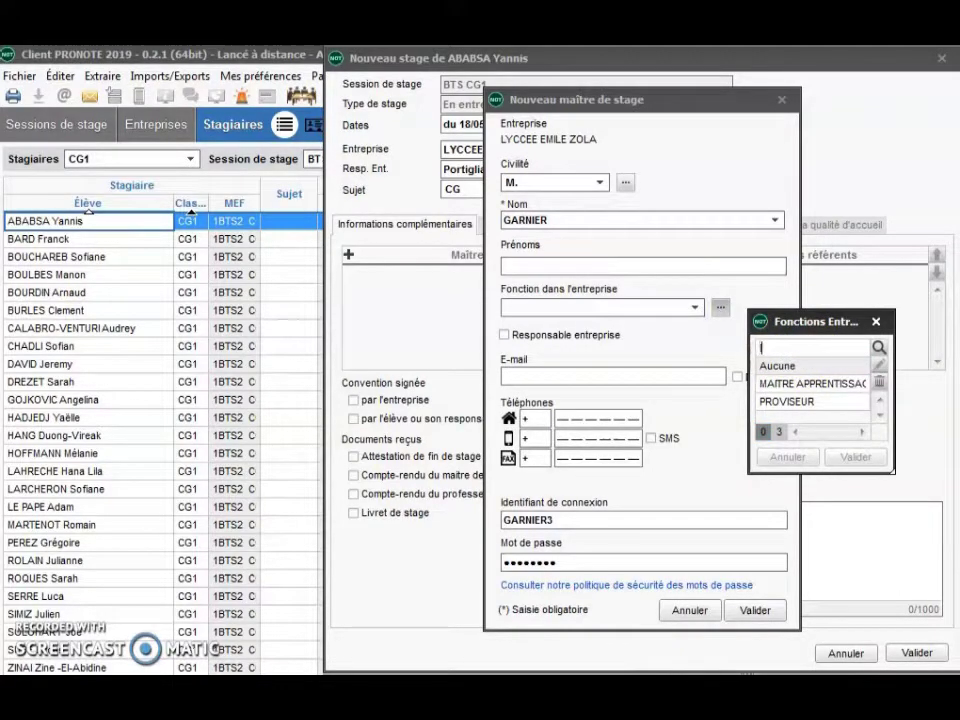
pyautogui.write('NTENDANT')
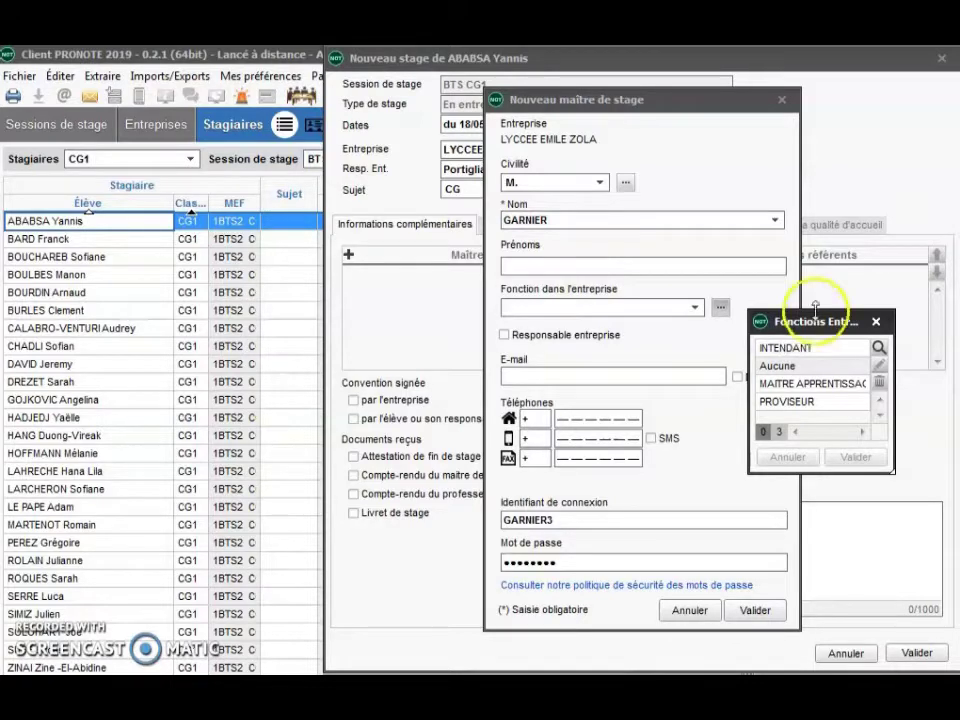
pyautogui.click(825, 403)
pyautogui.click(855, 457)
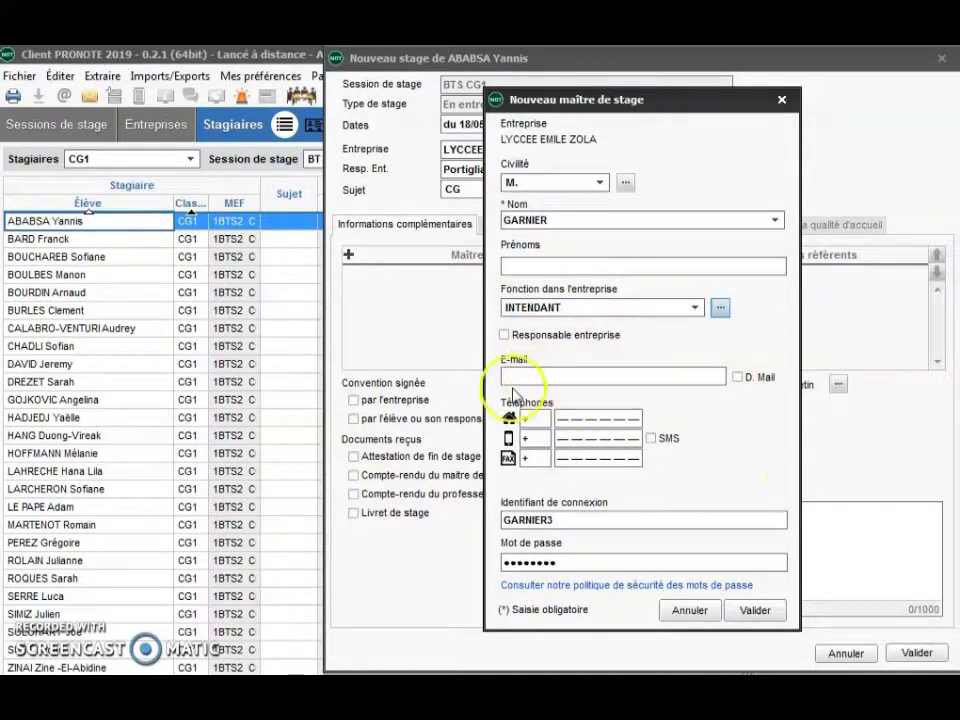
pyautogui.click(755, 610)
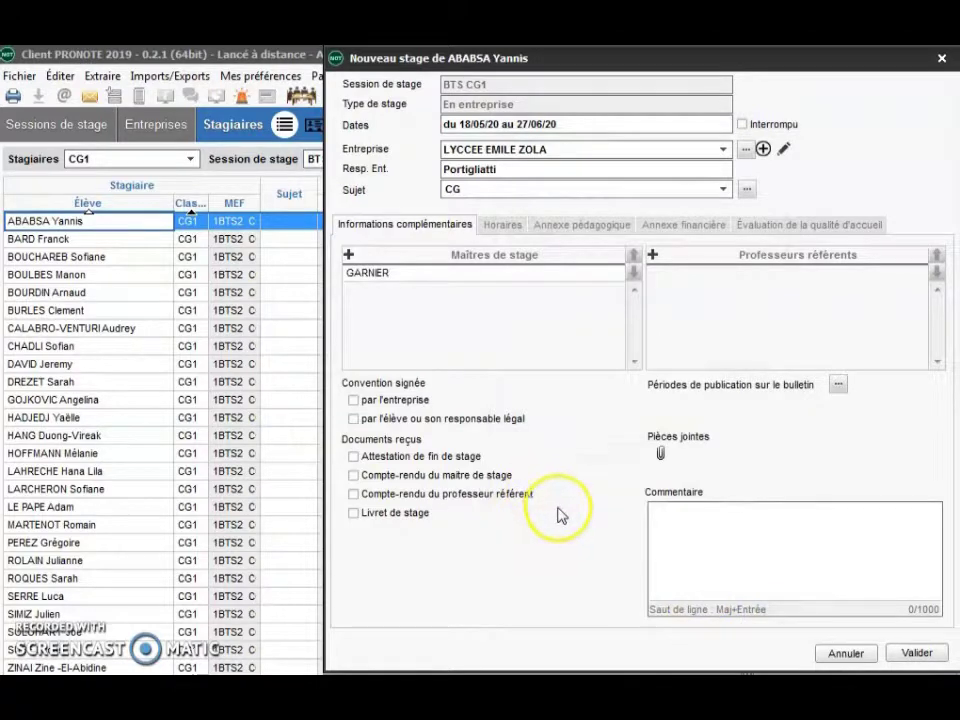
# - Pick one referent teacher from the teacher list and confirm the choice
pyautogui.click(652, 255)
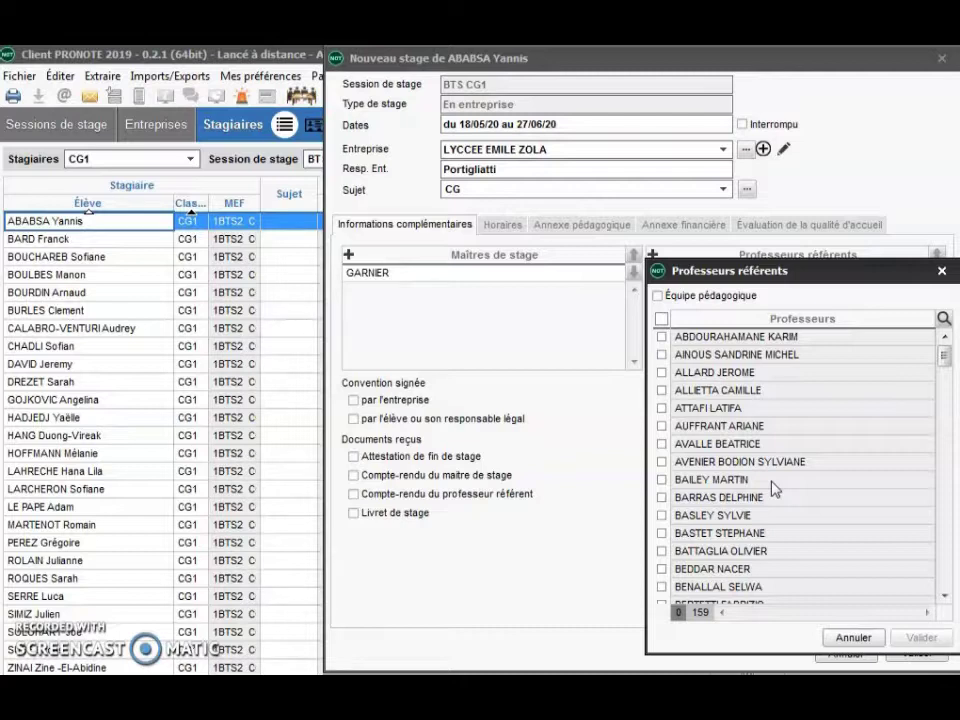
pyautogui.moveTo(944, 355); pyautogui.dragTo(945, 514)
pyautogui.scroll(-4, 793, 560)
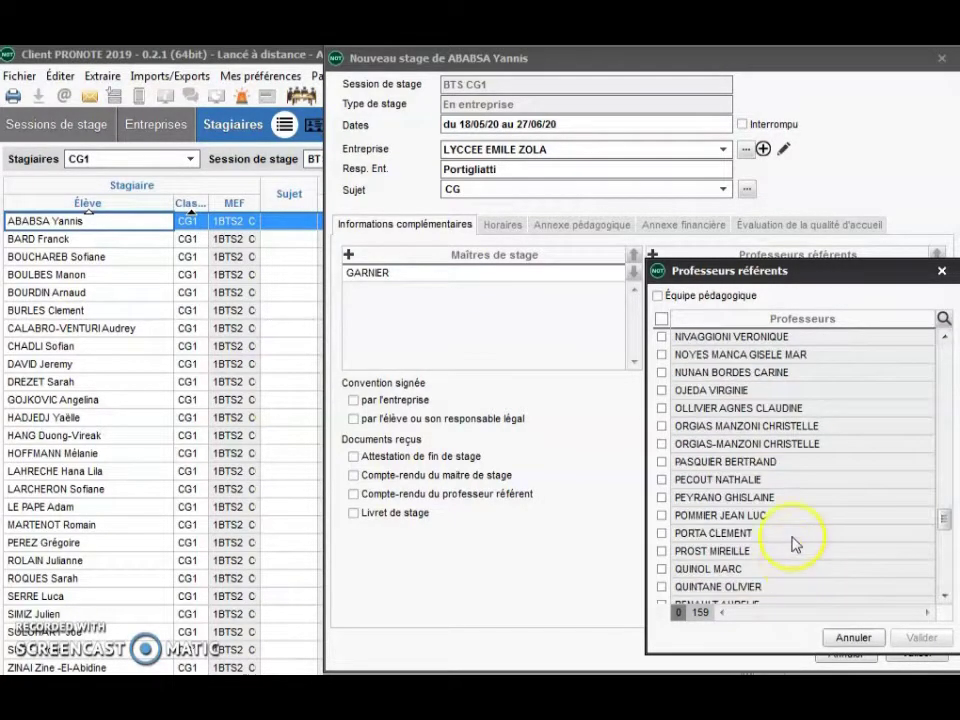
pyautogui.click(793, 535)
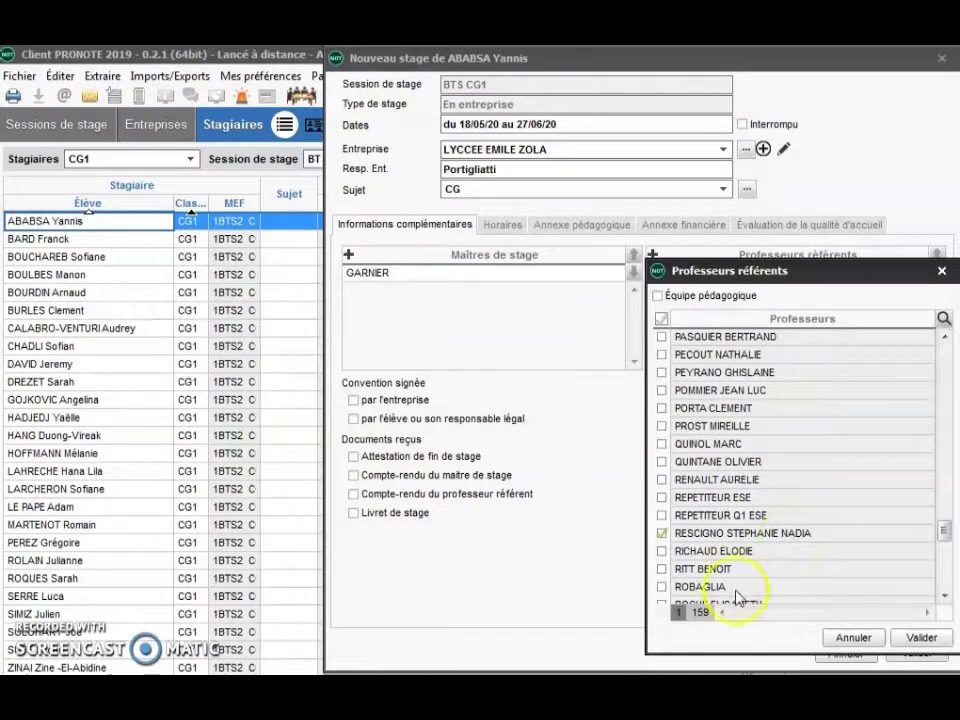
pyautogui.click(920, 637)
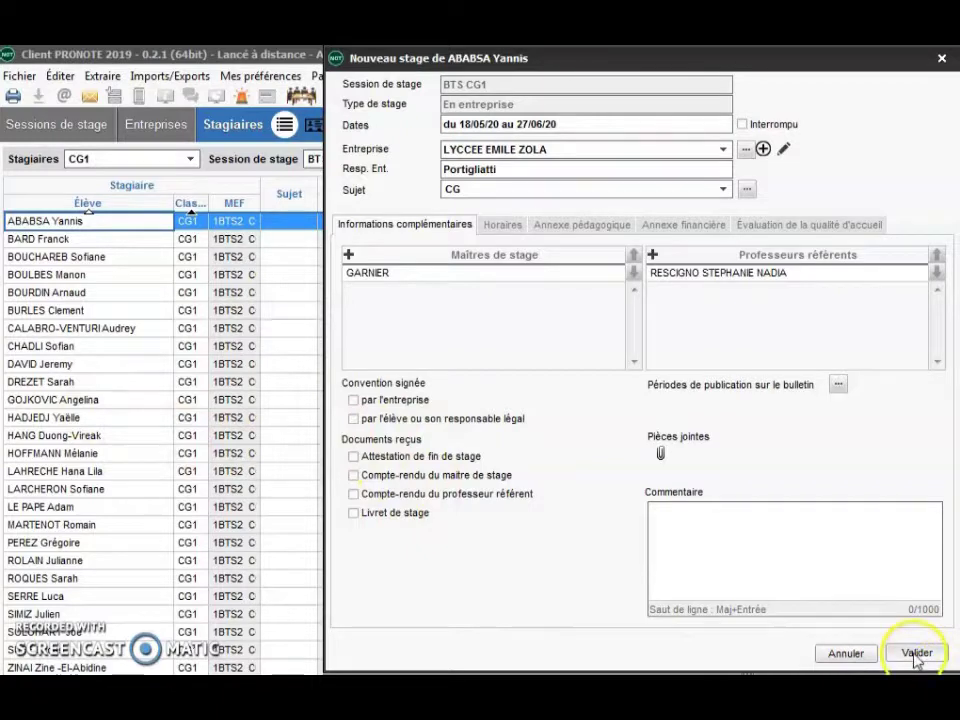
pyautogui.click(489, 228)
# - Apply 09h00–12h30 and 13h30–17h00 to every weekday (35h00) and save the internship
pyautogui.doubleClick(480, 442)
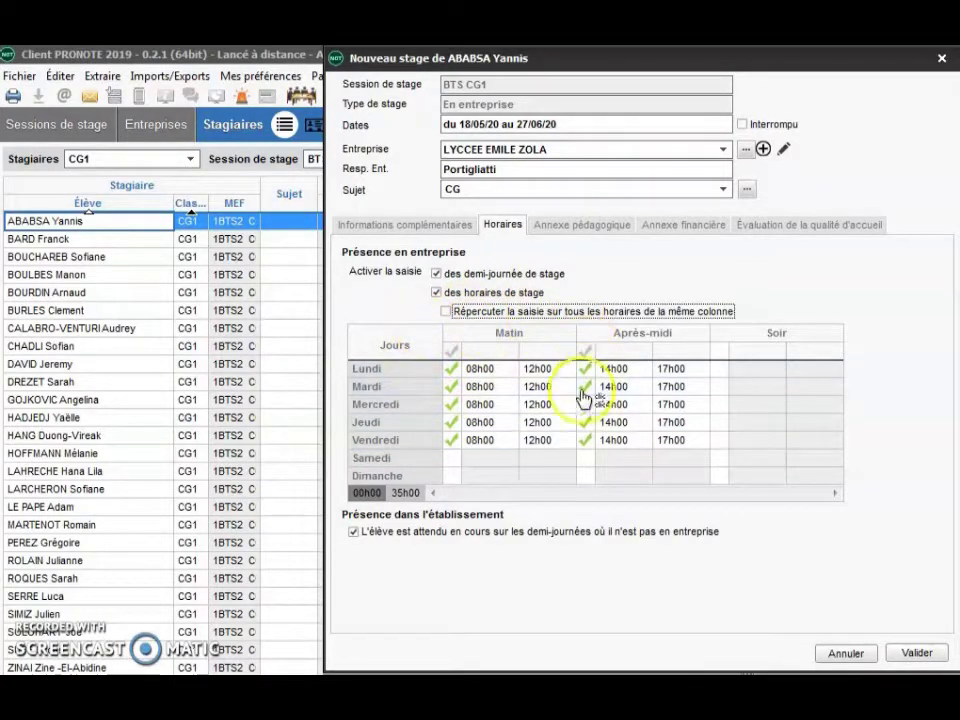
pyautogui.click(446, 312)
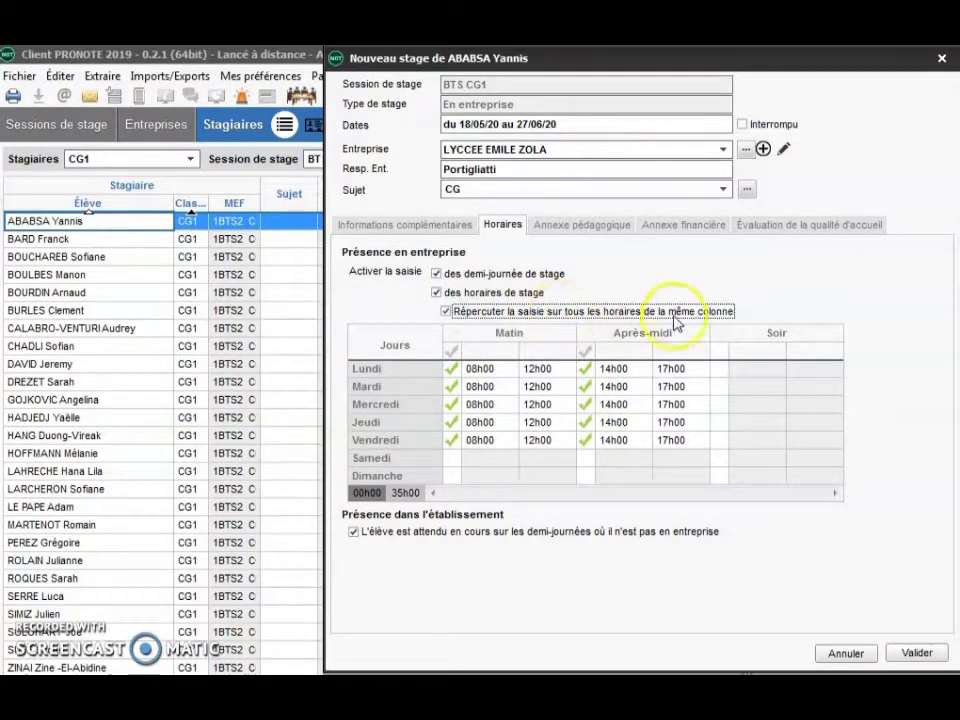
pyautogui.click(482, 370)
pyautogui.click(484, 372)
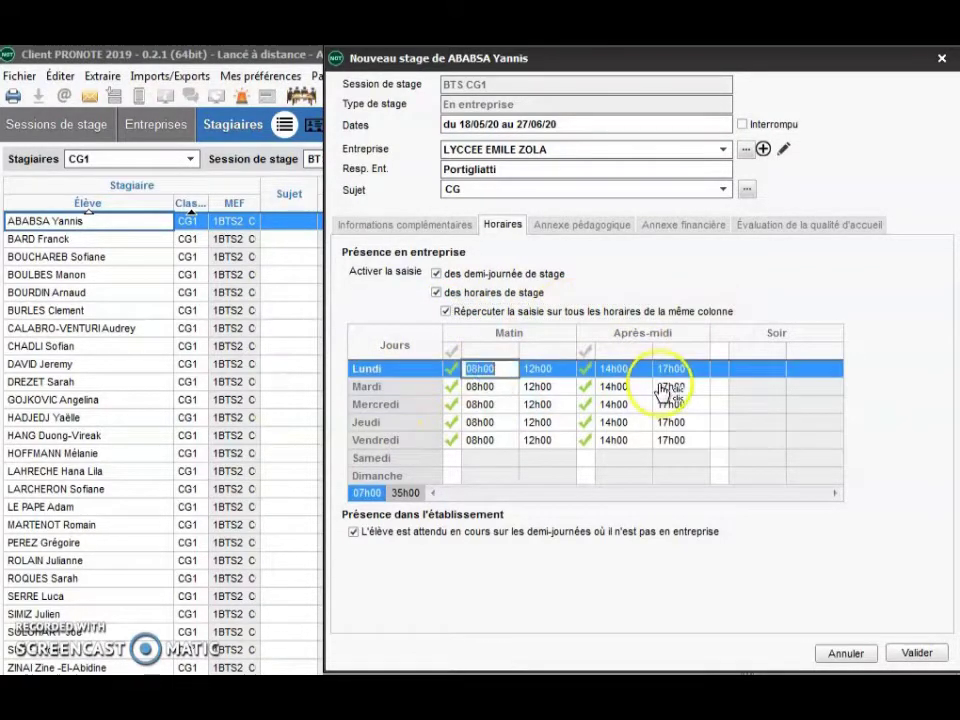
pyautogui.write('09')
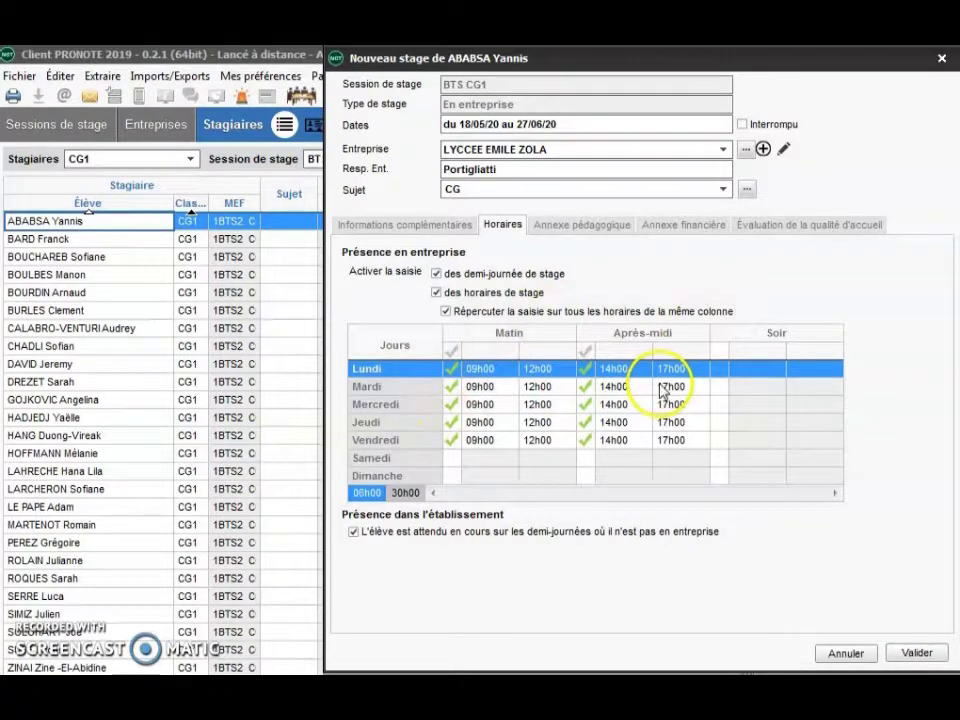
pyautogui.doubleClick(540, 368)
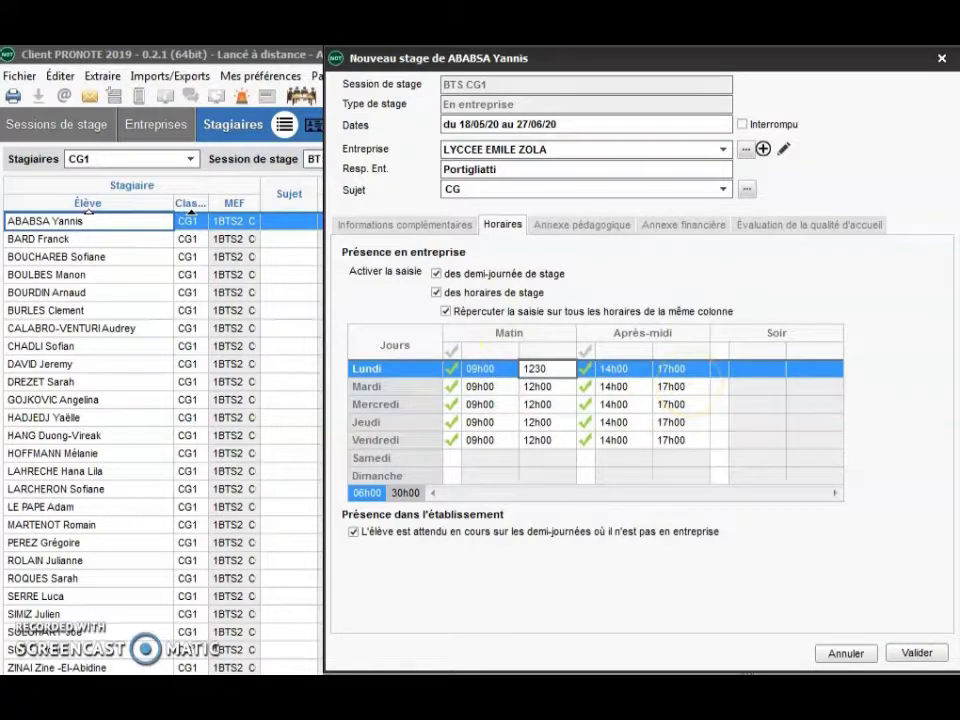
pyautogui.click(686, 422)
pyautogui.click(638, 368)
pyautogui.click(638, 368)
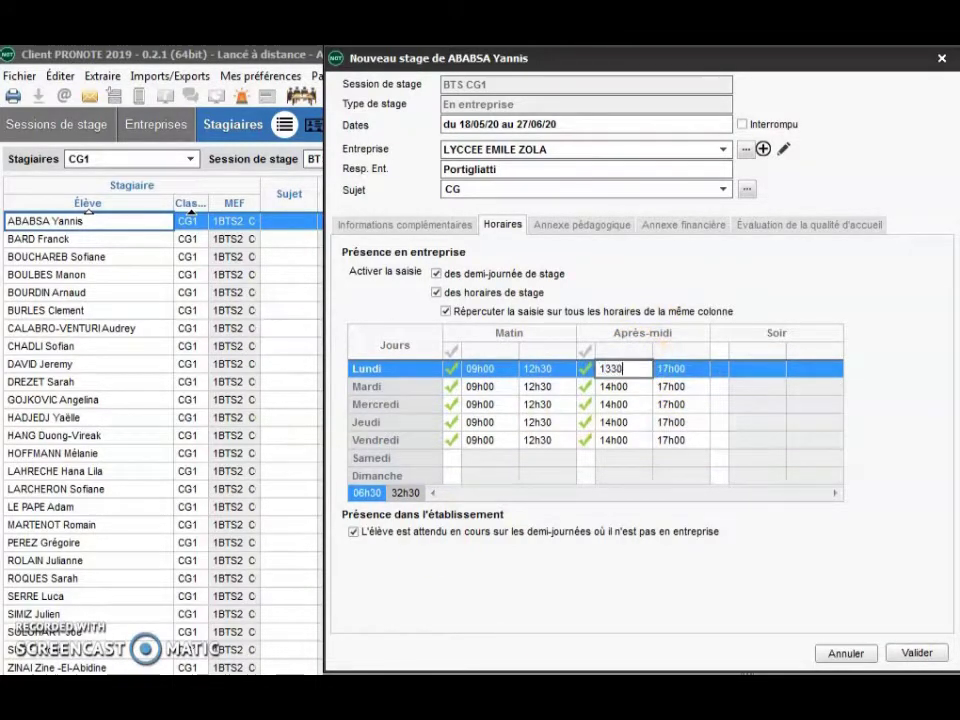
pyautogui.click(514, 471)
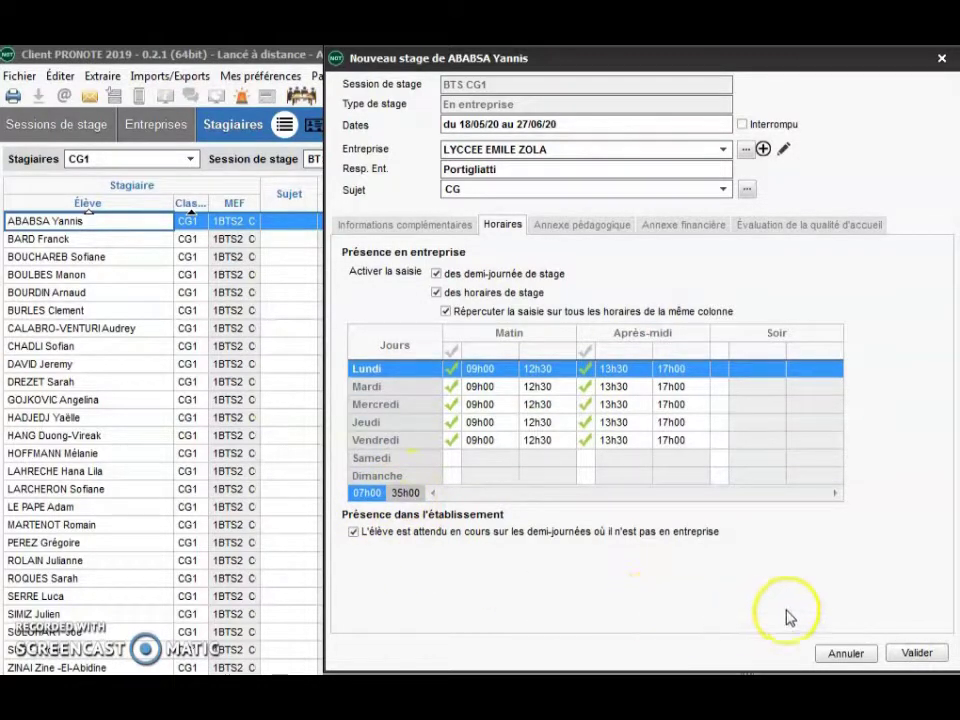
pyautogui.click(916, 652)
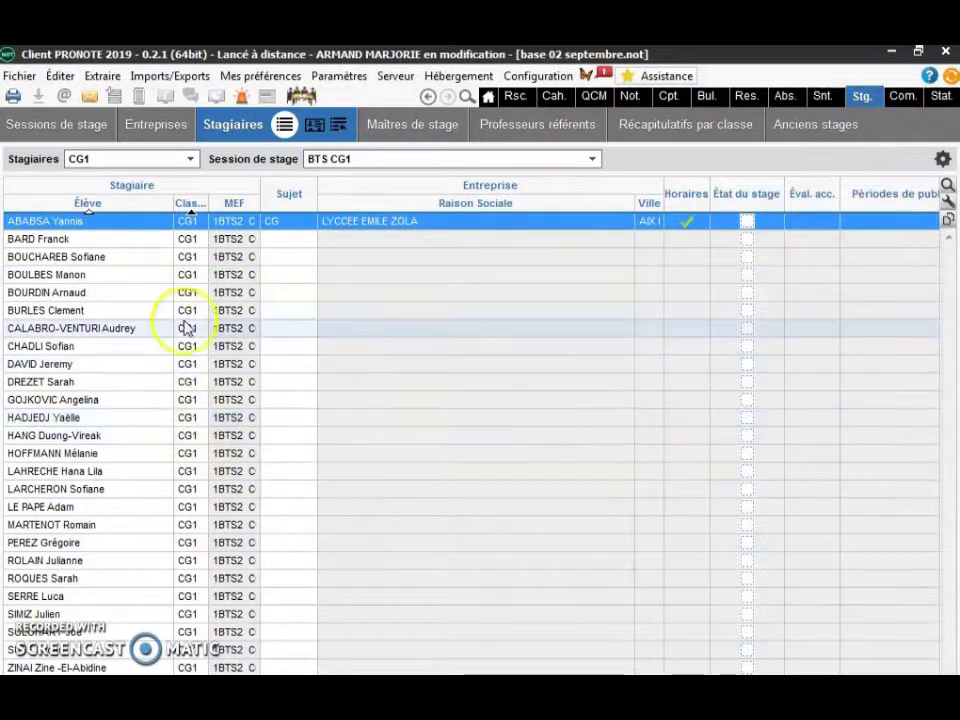
# - Show the detailed view of the student's LYCCEE EMILE ZOLA internship
pyautogui.click(312, 128)
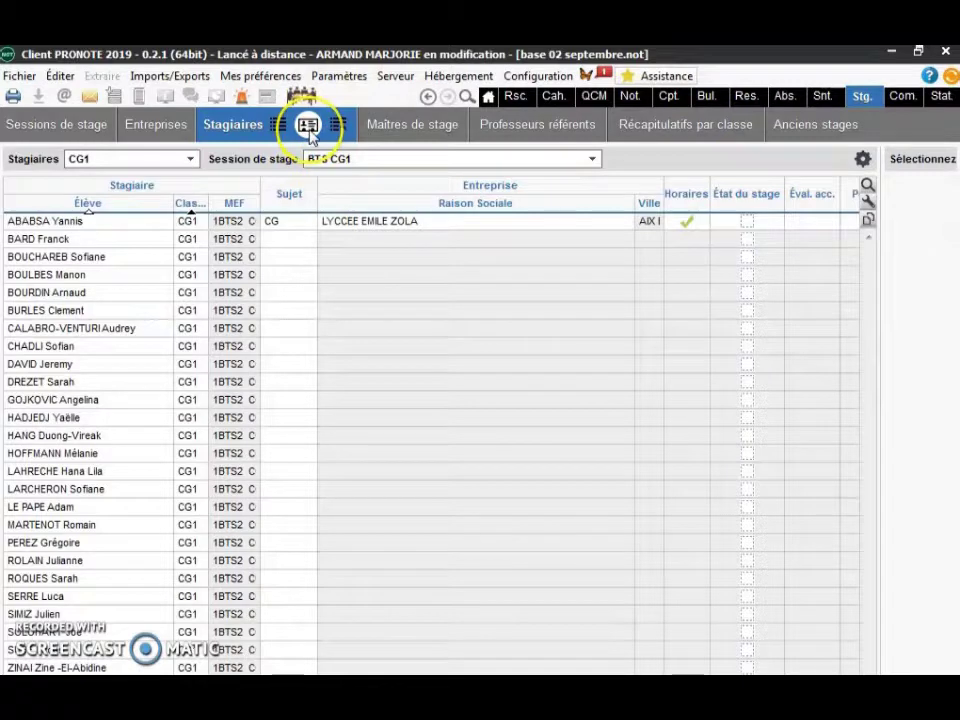
pyautogui.click(382, 222)
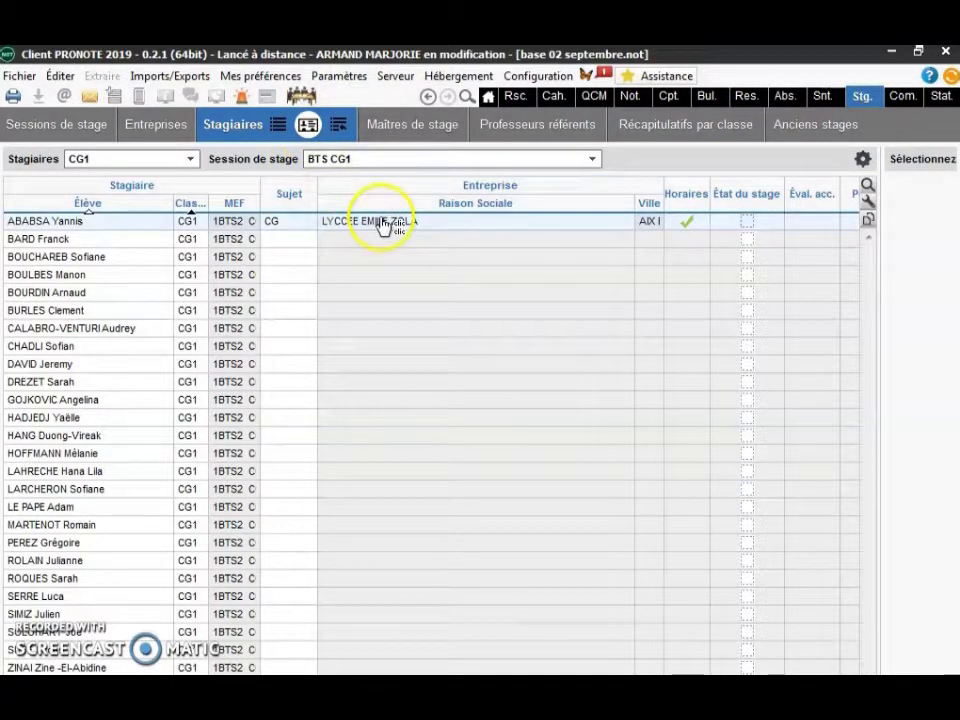
pyautogui.moveTo(837, 247); pyautogui.dragTo(516, 255)
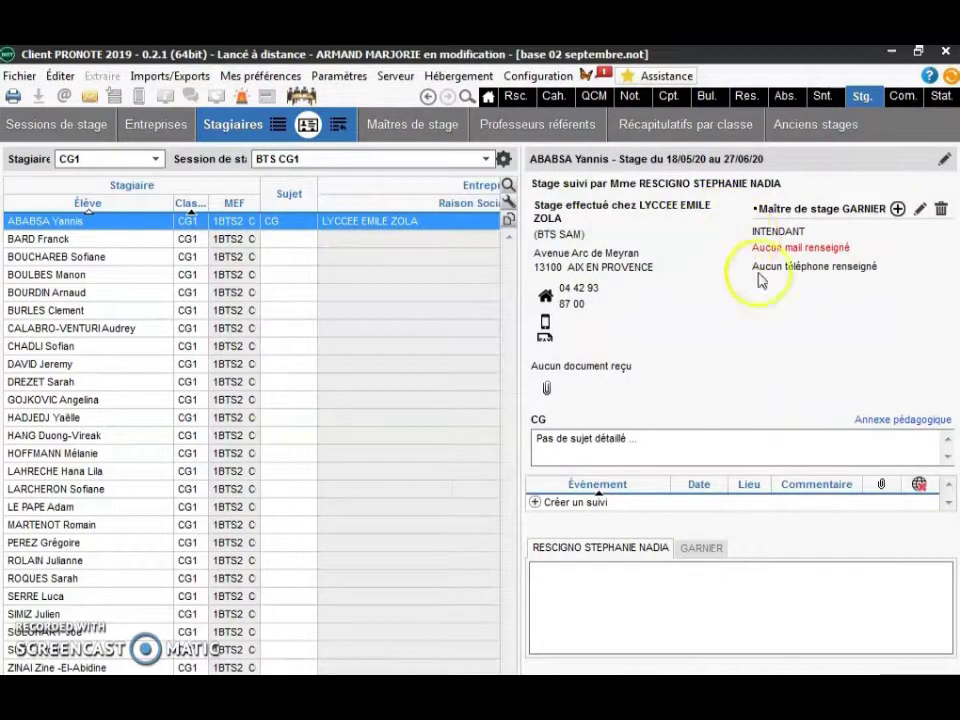
pyautogui.doubleClick(732, 292)
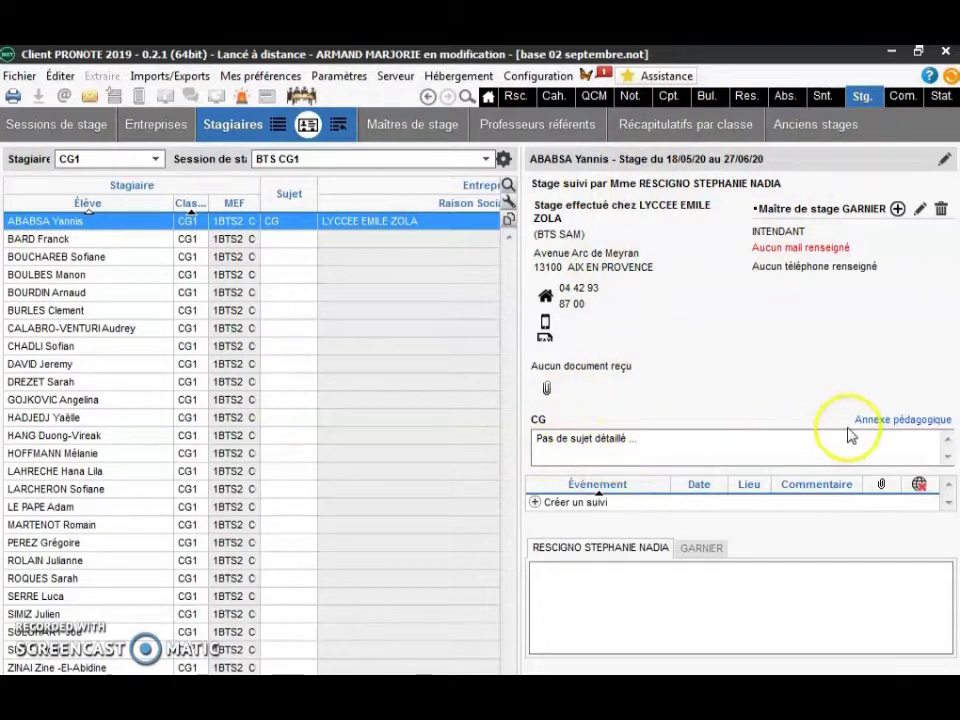
pyautogui.doubleClick(604, 512)
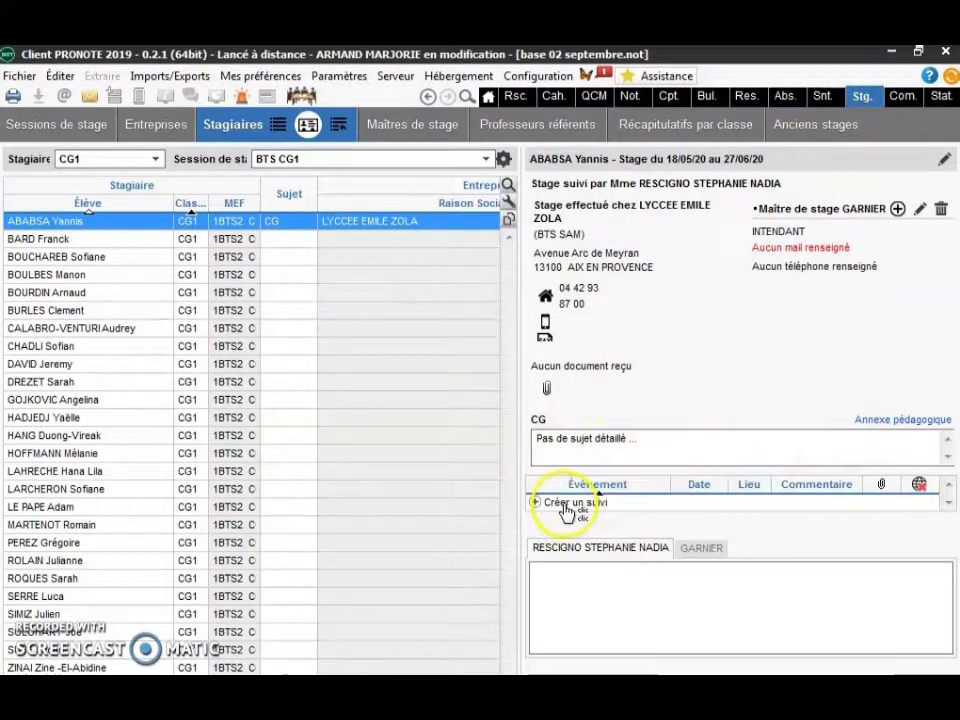
# - Leave the appreciation empty and start a new internship follow-up
pyautogui.click(580, 585)
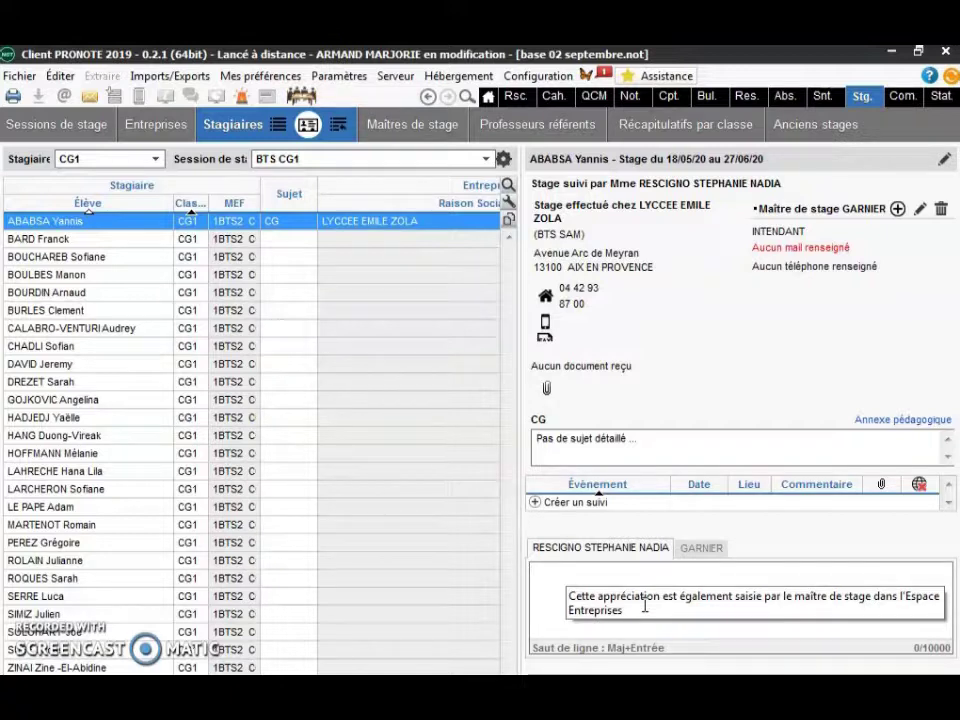
pyautogui.doubleClick(620, 530)
pyautogui.click(604, 512)
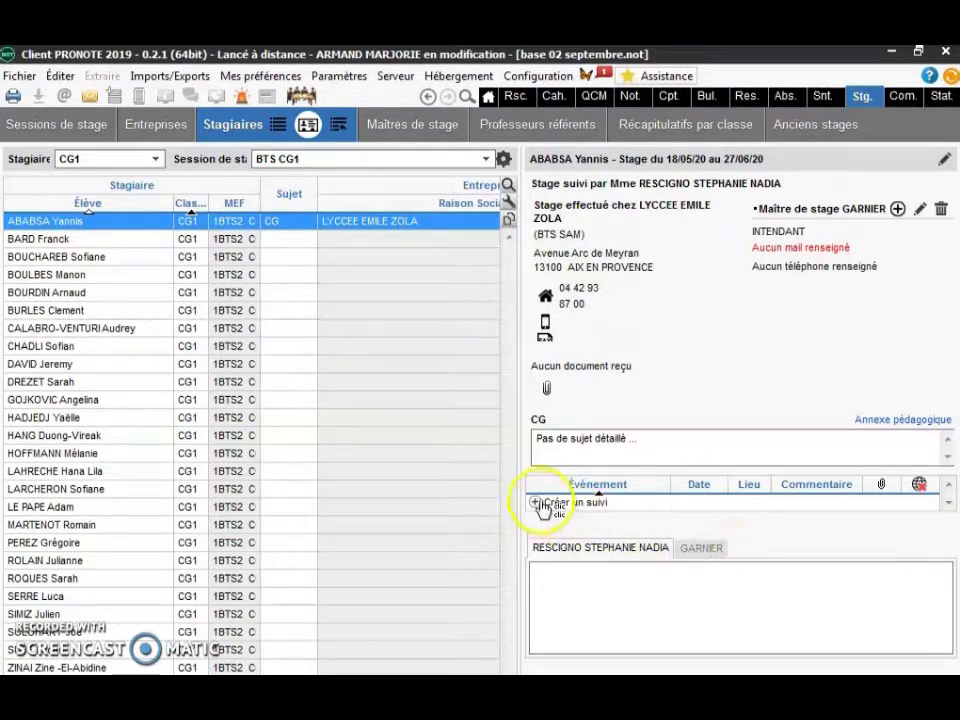
pyautogui.click(541, 503)
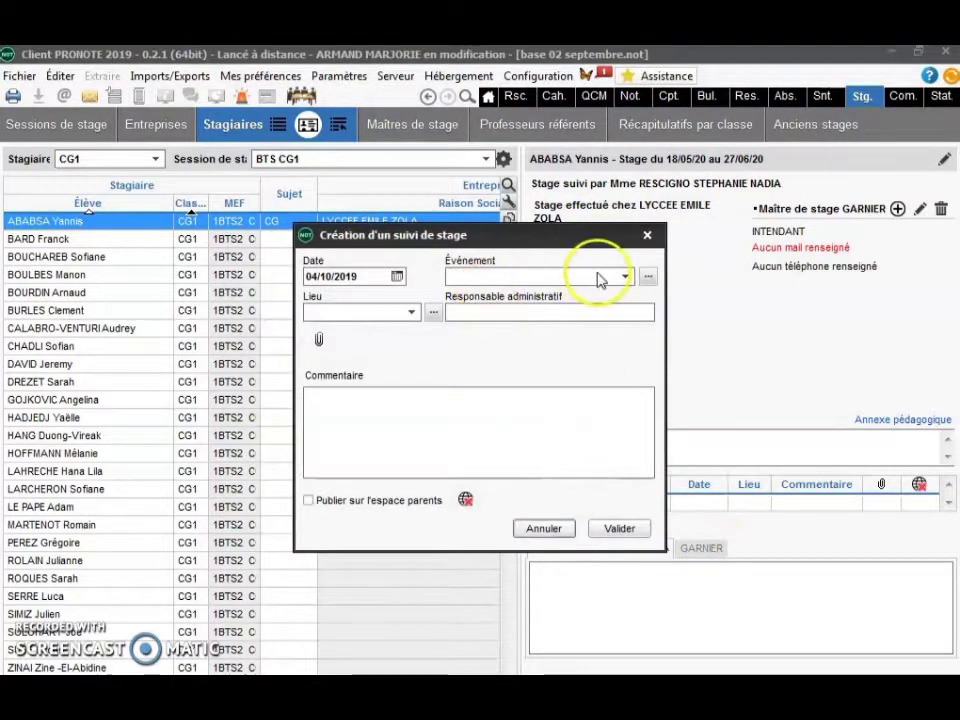
pyautogui.click(625, 278)
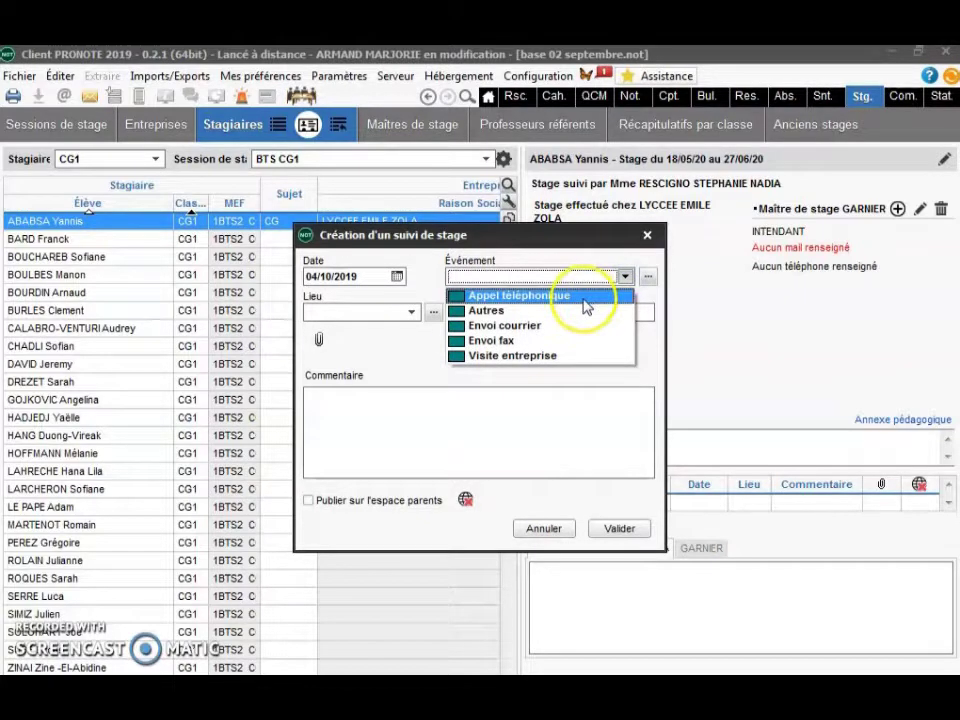
pyautogui.click(585, 298)
pyautogui.click(410, 313)
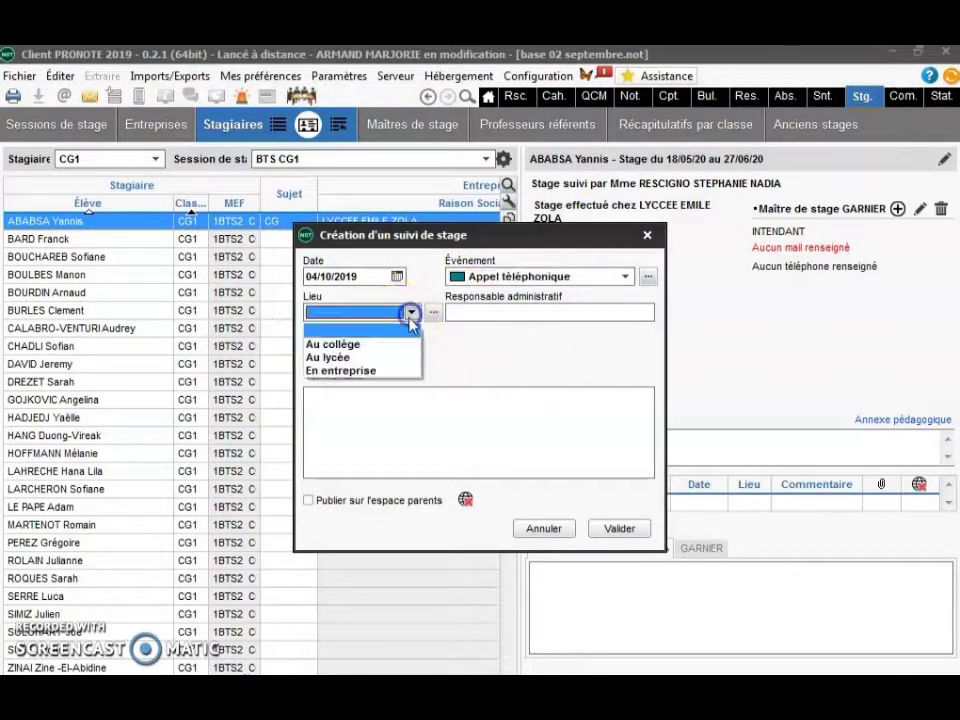
pyautogui.click(393, 371)
pyautogui.doubleClick(563, 321)
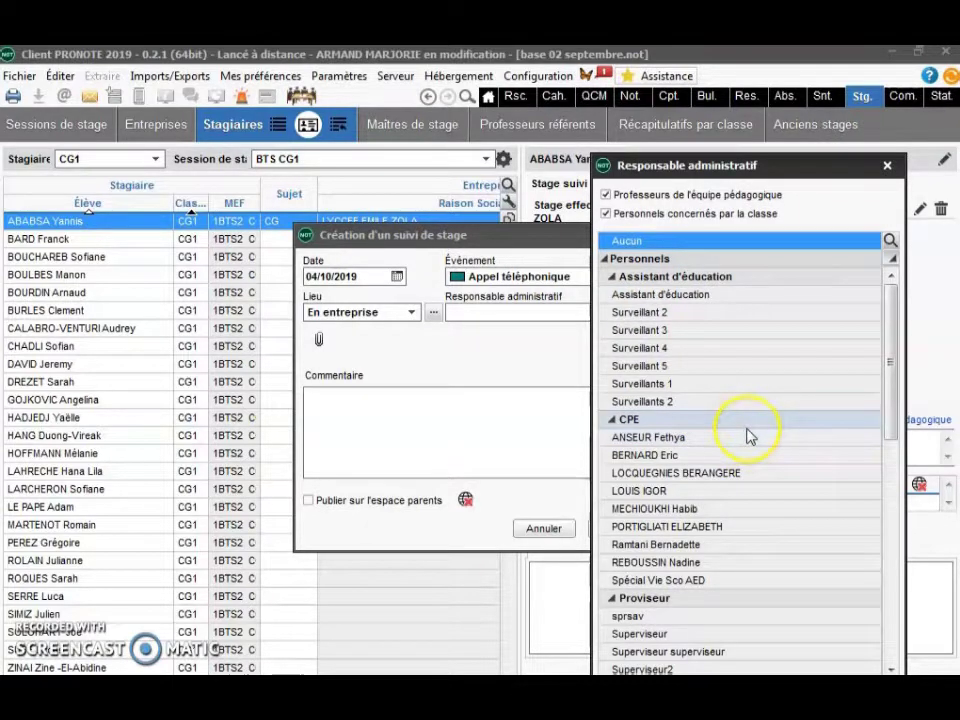
pyautogui.scroll(-1, 750, 436)
pyautogui.scroll(-2, 750, 436)
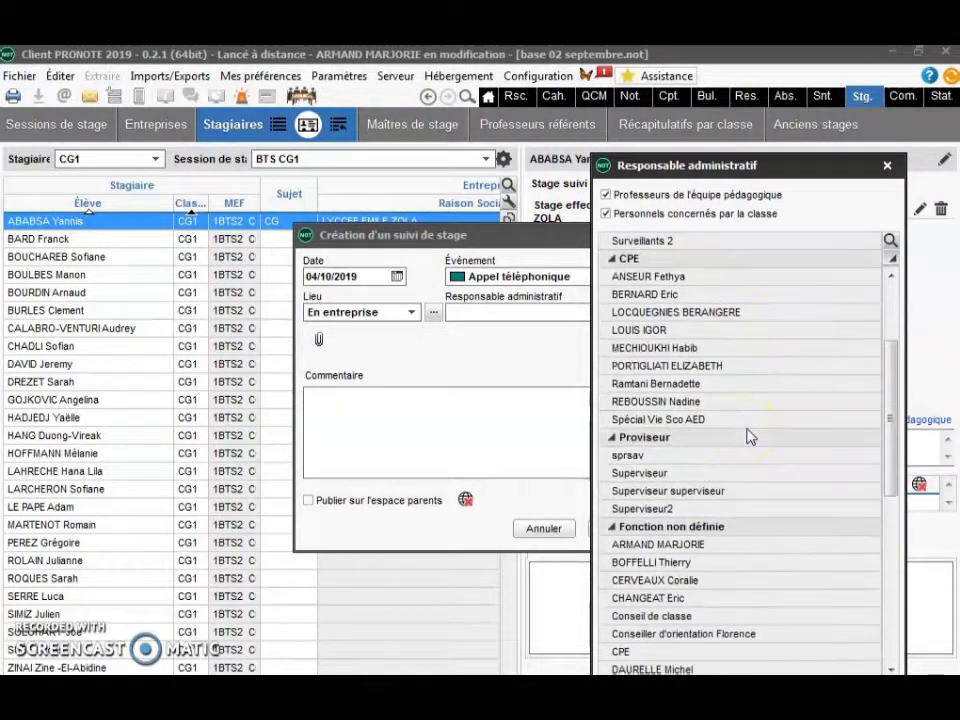
pyautogui.click(746, 550)
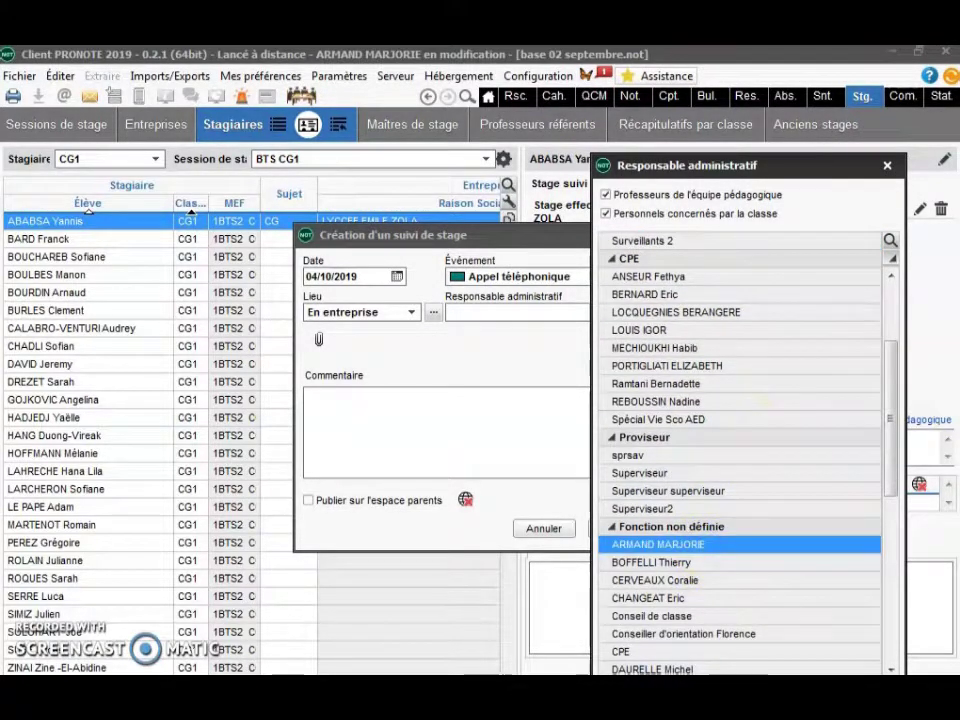
pyautogui.click(343, 402)
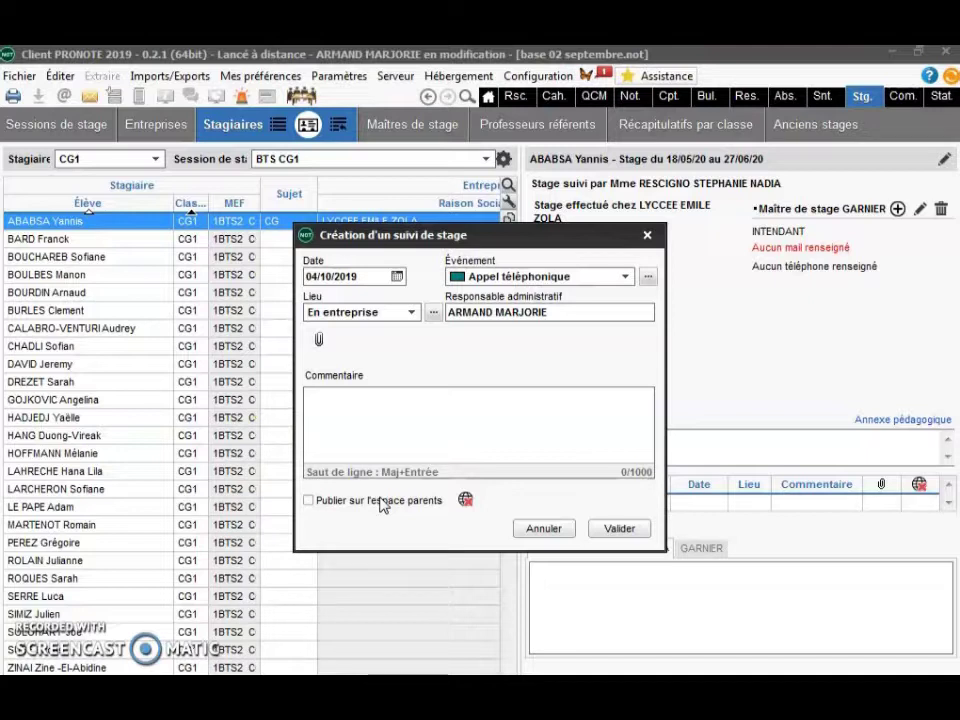
pyautogui.click(553, 526)
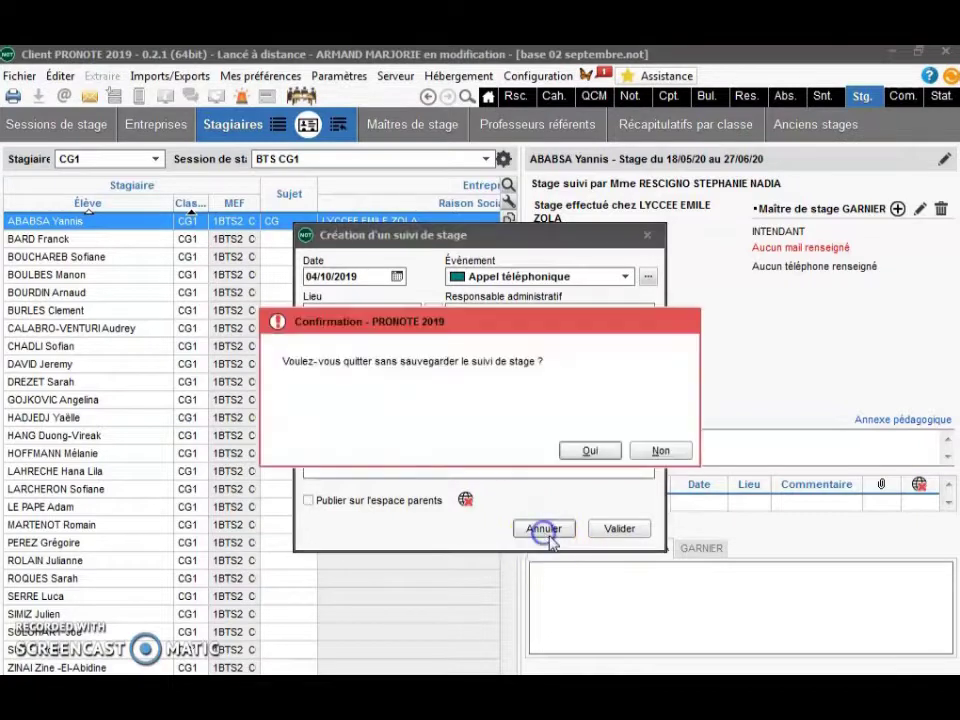
pyautogui.click(594, 451)
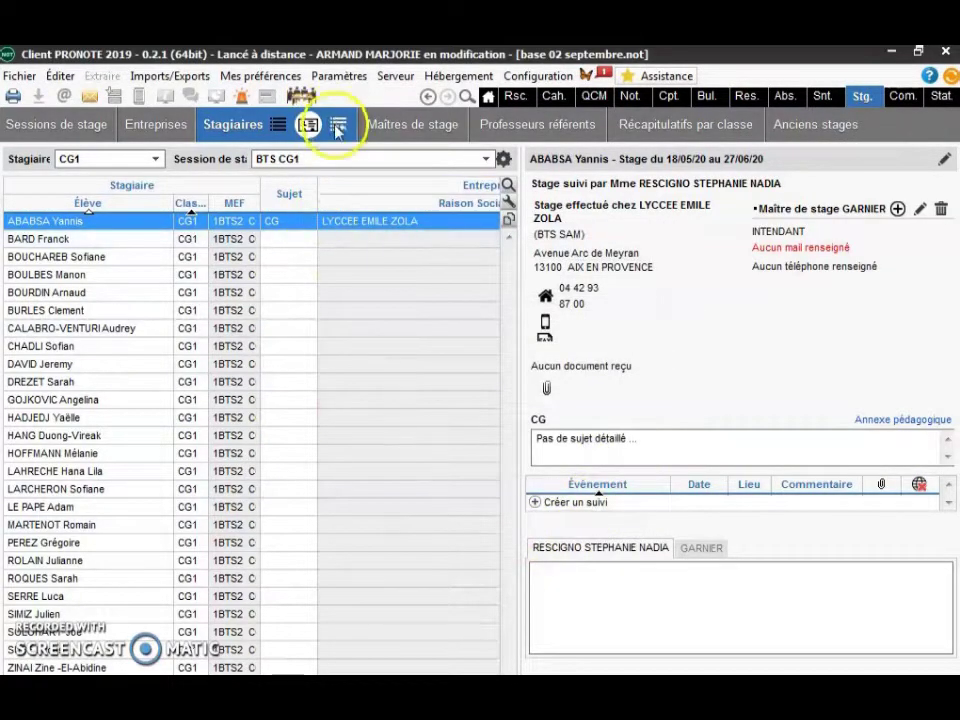
pyautogui.click(337, 124)
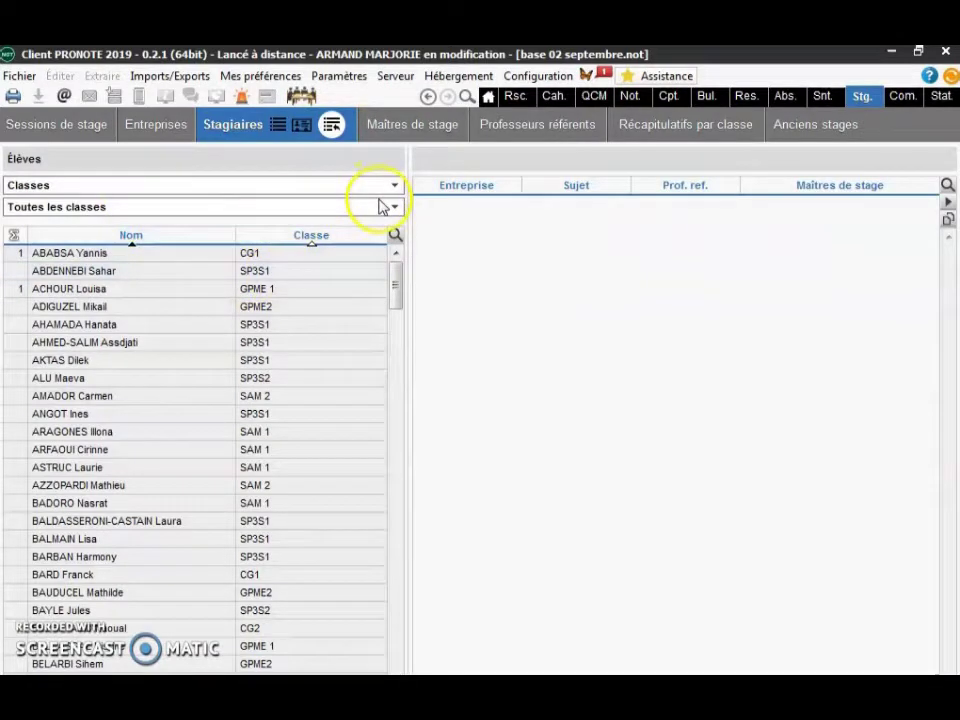
# - Filter the students to class CG1 and load the first student's internship recap
pyautogui.click(389, 207)
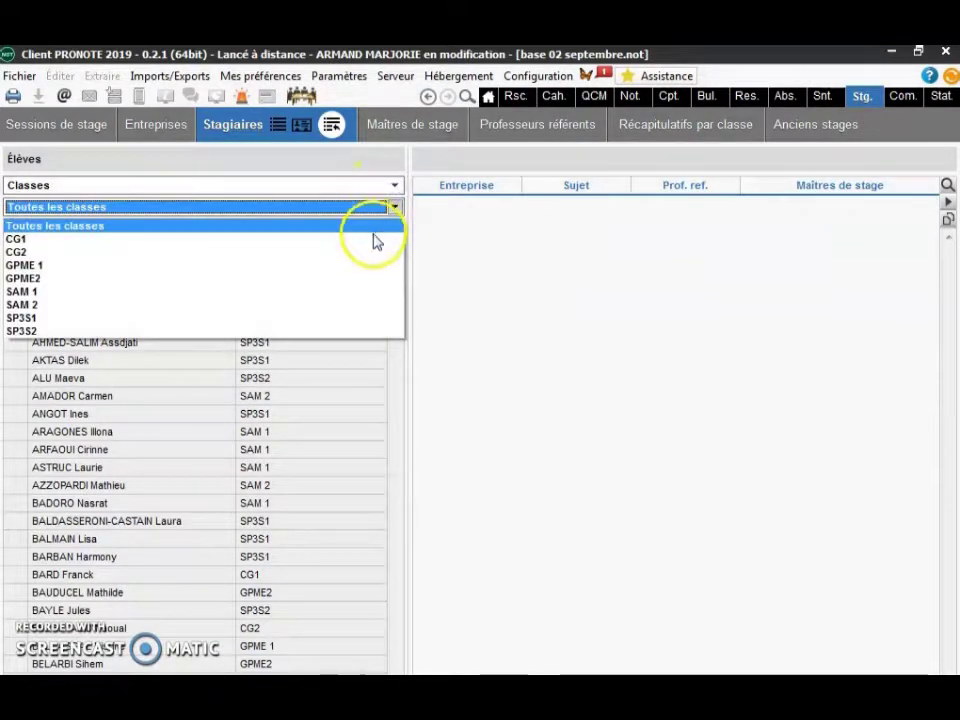
pyautogui.click(374, 239)
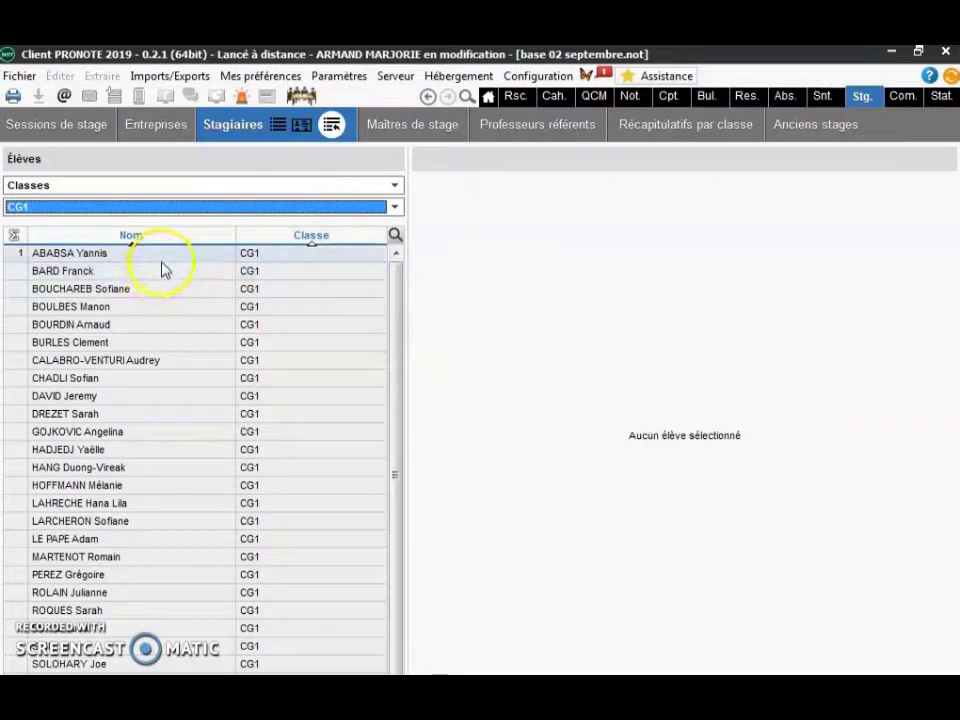
pyautogui.click(150, 253)
pyautogui.doubleClick(538, 234)
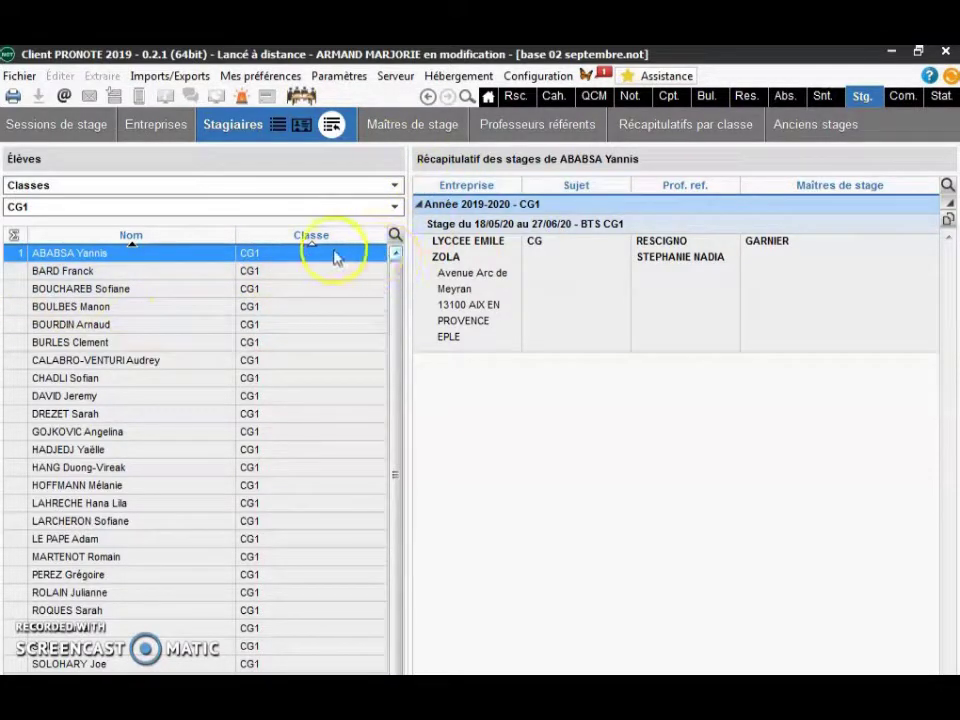
# - Switch back to the full CG1 internship list and select the first student's LYCCEE EMILE ZOLA internship
pyautogui.click(285, 124)
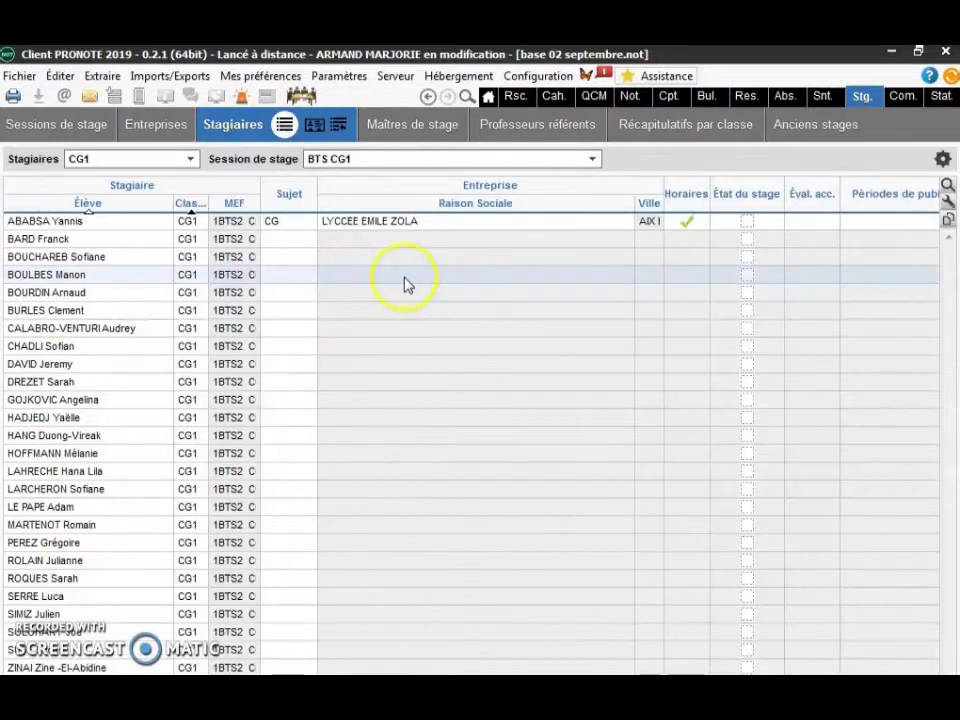
pyautogui.click(88, 222)
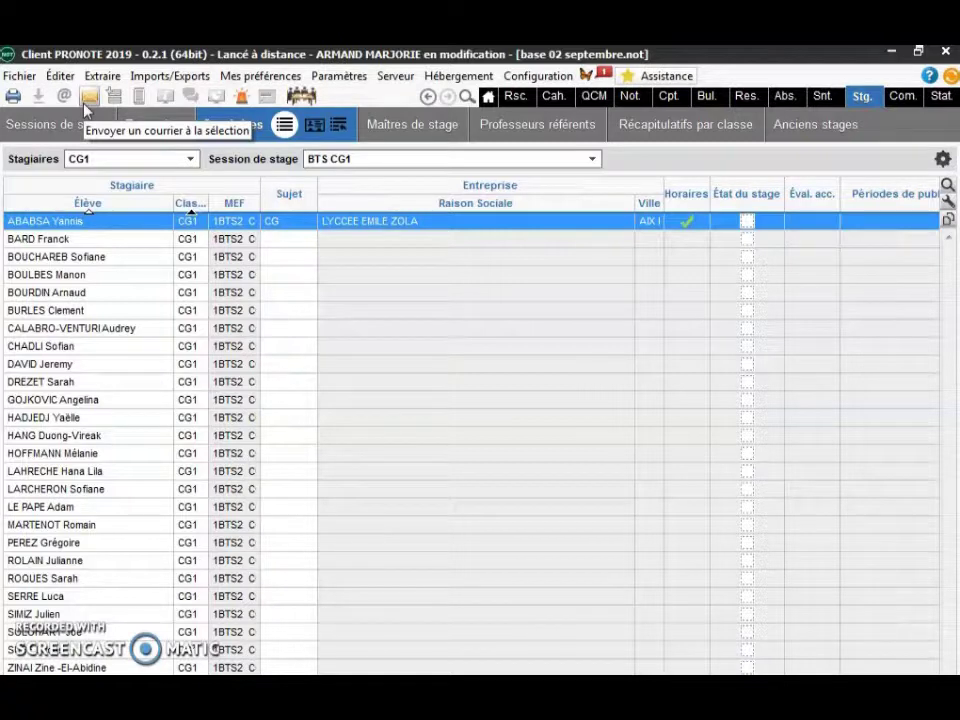
# - Choose the Convention BTS CG letter for the selected internship and show its print preview
pyautogui.click(90, 101)
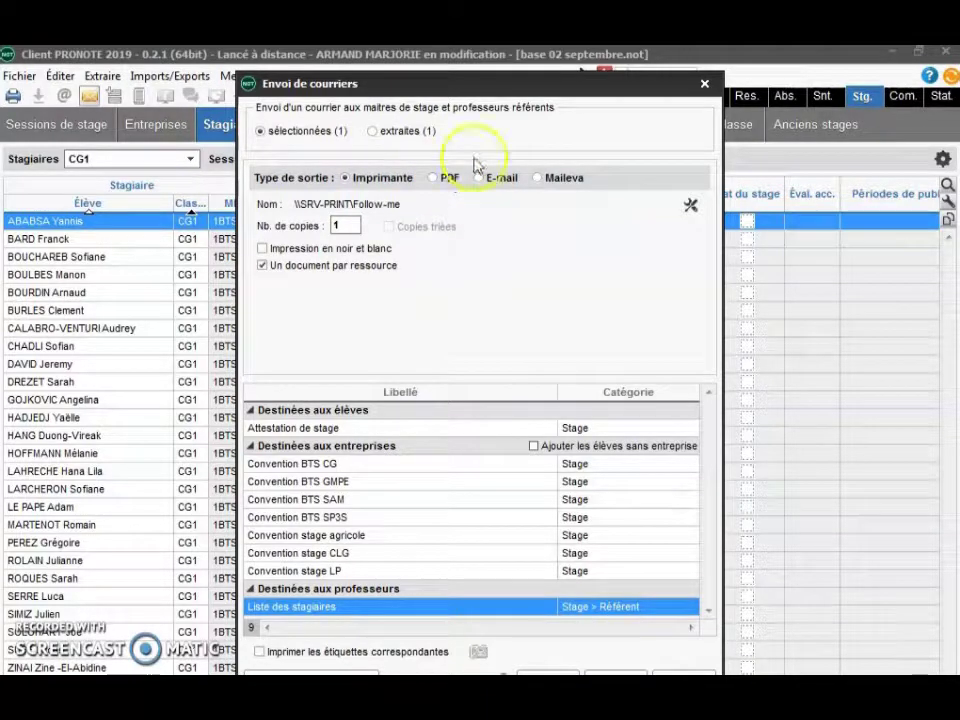
pyautogui.doubleClick(484, 482)
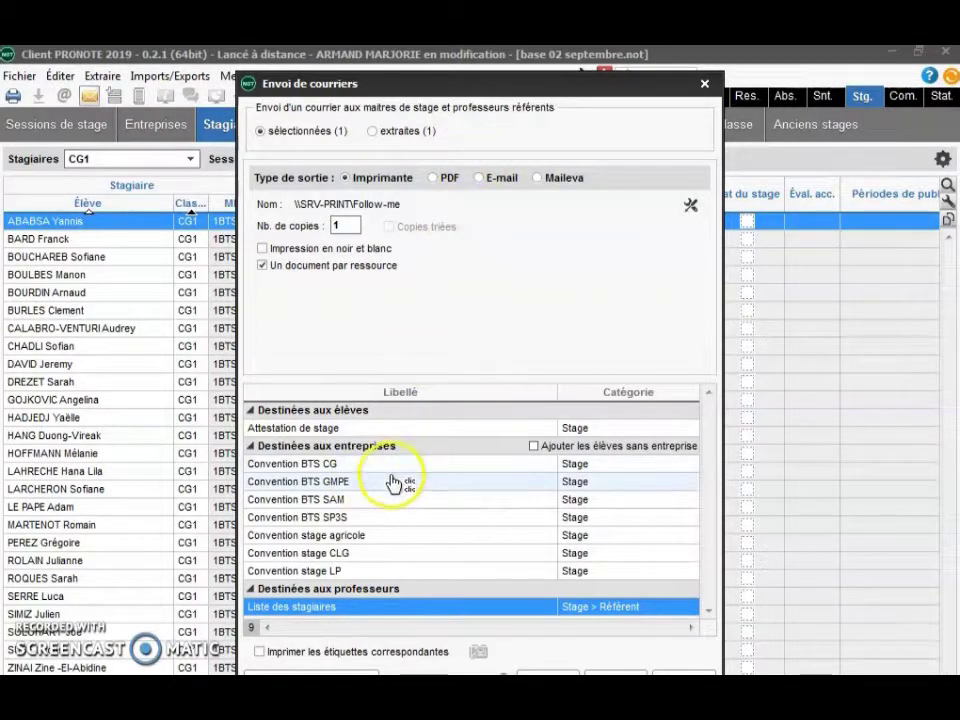
pyautogui.click(335, 467)
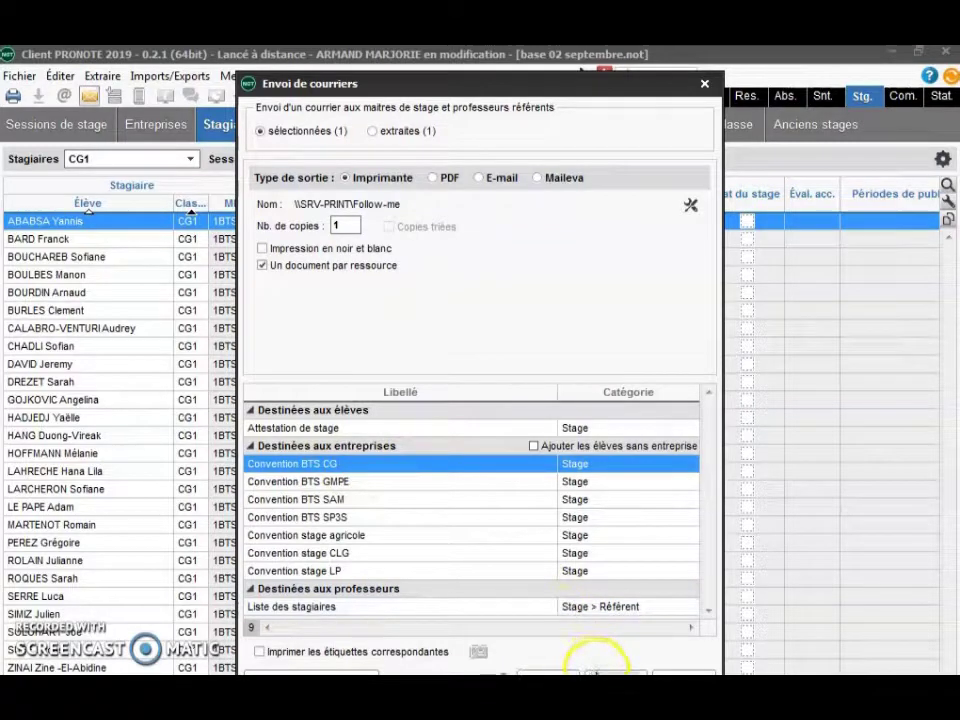
pyautogui.moveTo(397, 83); pyautogui.dragTo(384, 58)
pyautogui.click(602, 655)
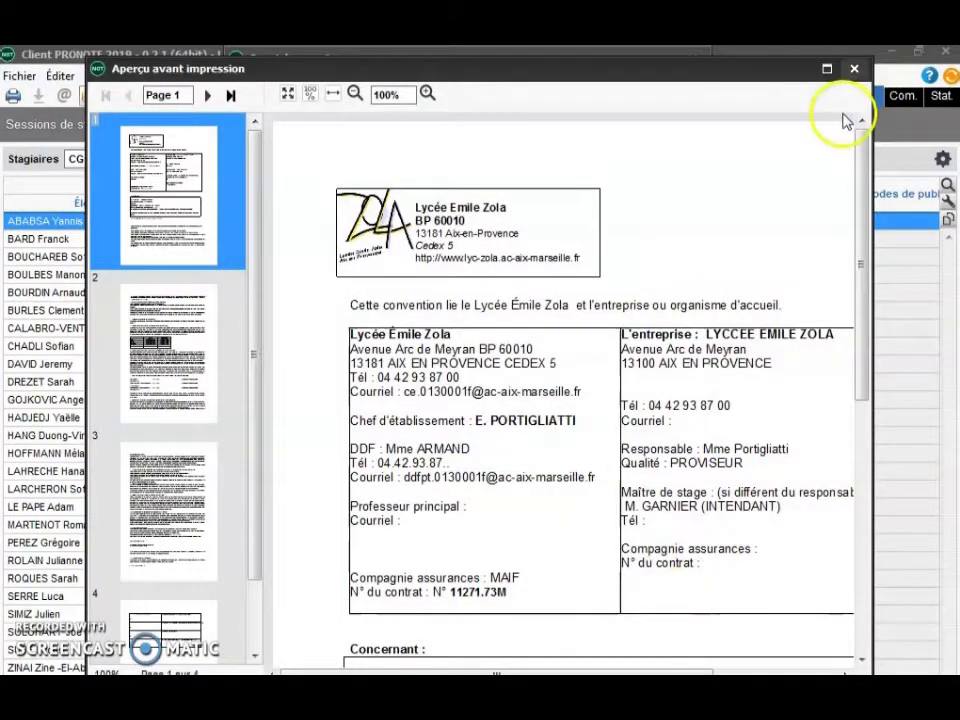
# - Maximize the convention print preview and scroll through its first page
pyautogui.click(827, 68)
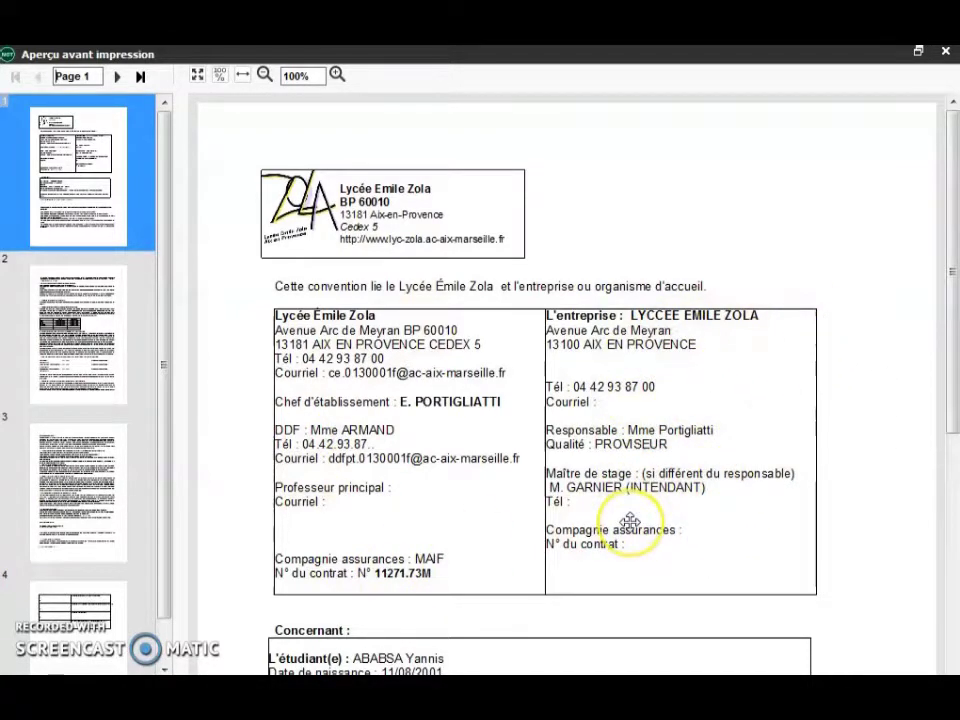
pyautogui.scroll(-4, 628, 521)
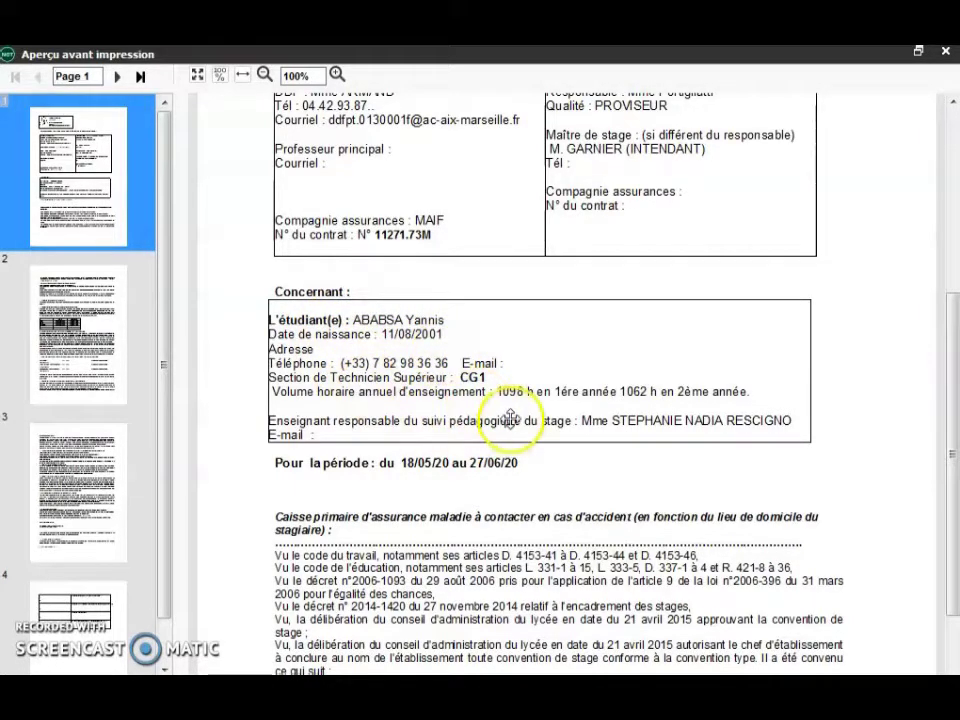
pyautogui.scroll(-1, 514, 440)
pyautogui.scroll(1, 510, 414)
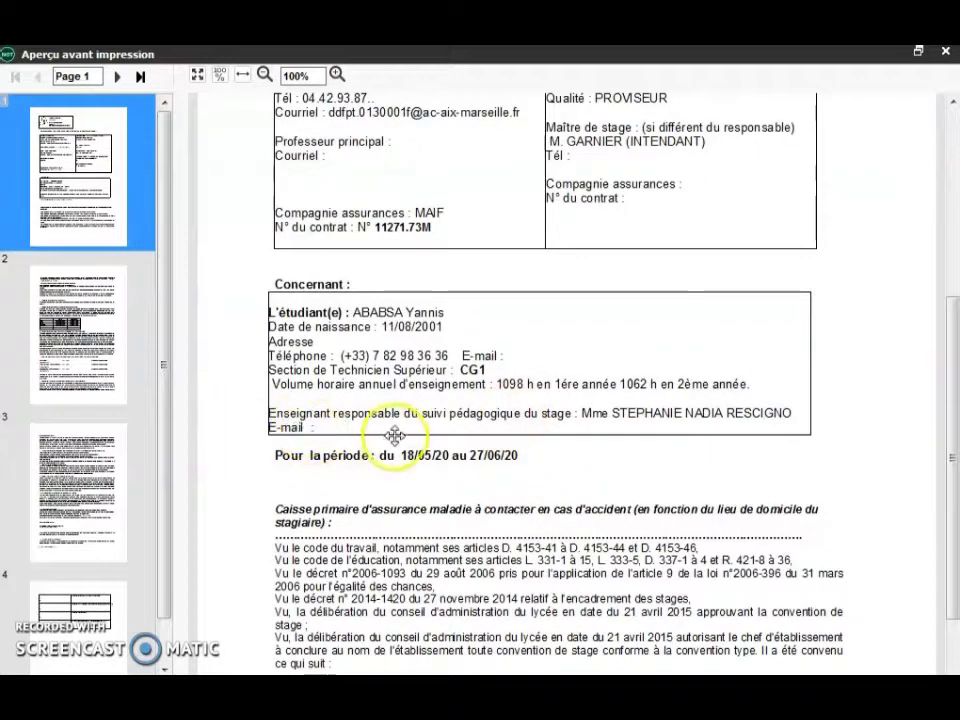
pyautogui.scroll(-1, 396, 439)
# - Review convention pages 2 to 4, including the signature table, then close the preview
pyautogui.click(55, 262)
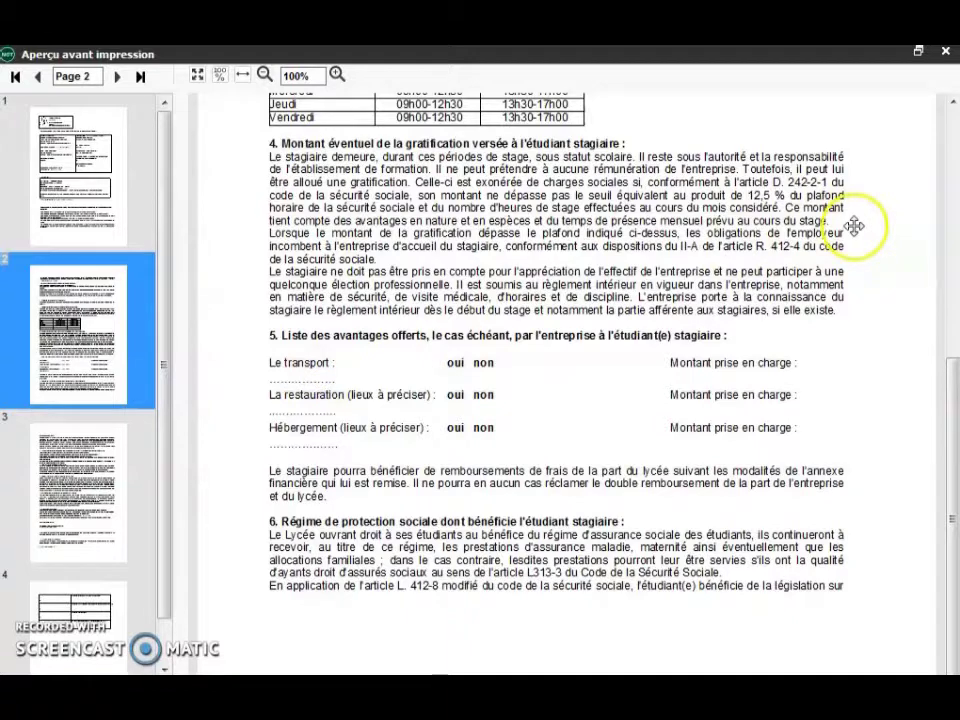
pyautogui.moveTo(950, 316); pyautogui.dragTo(943, 242)
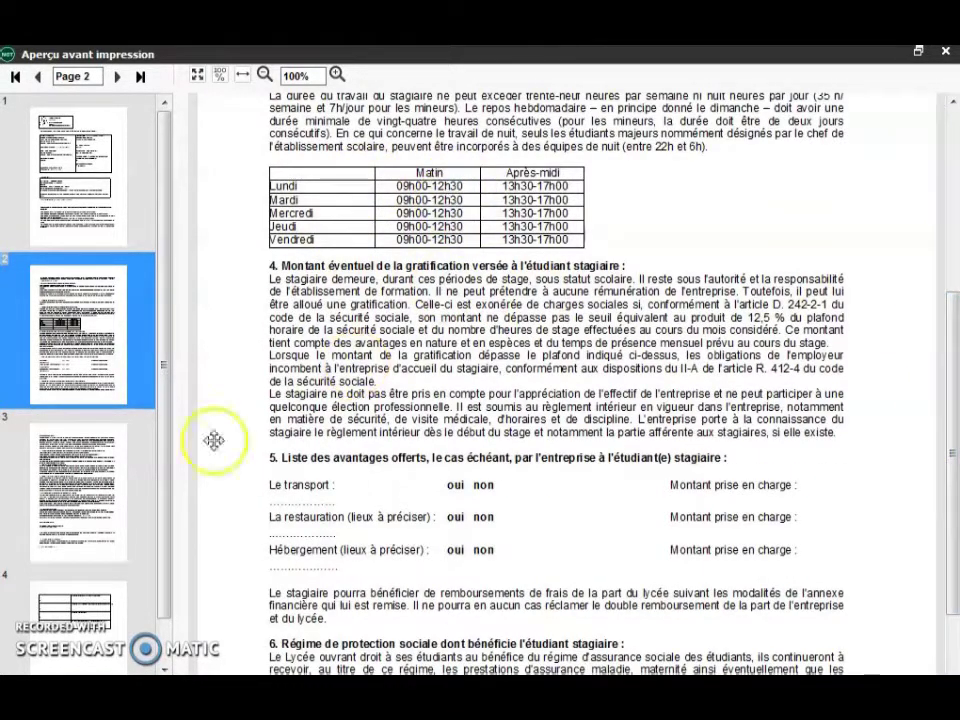
pyautogui.click(69, 514)
pyautogui.click(113, 640)
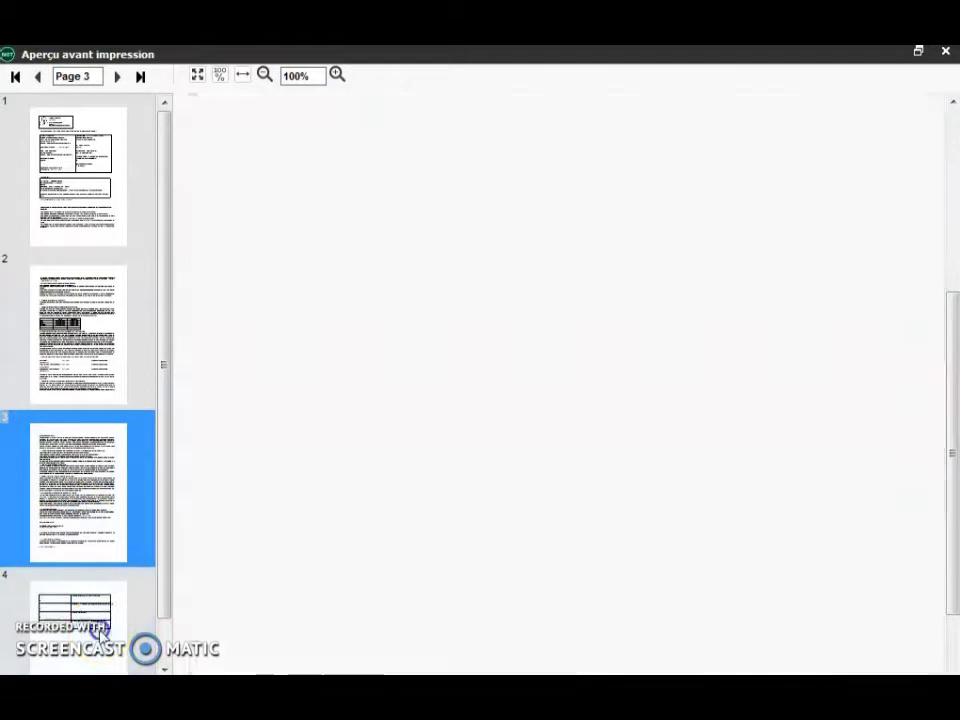
pyautogui.moveTo(955, 415); pyautogui.dragTo(943, 212)
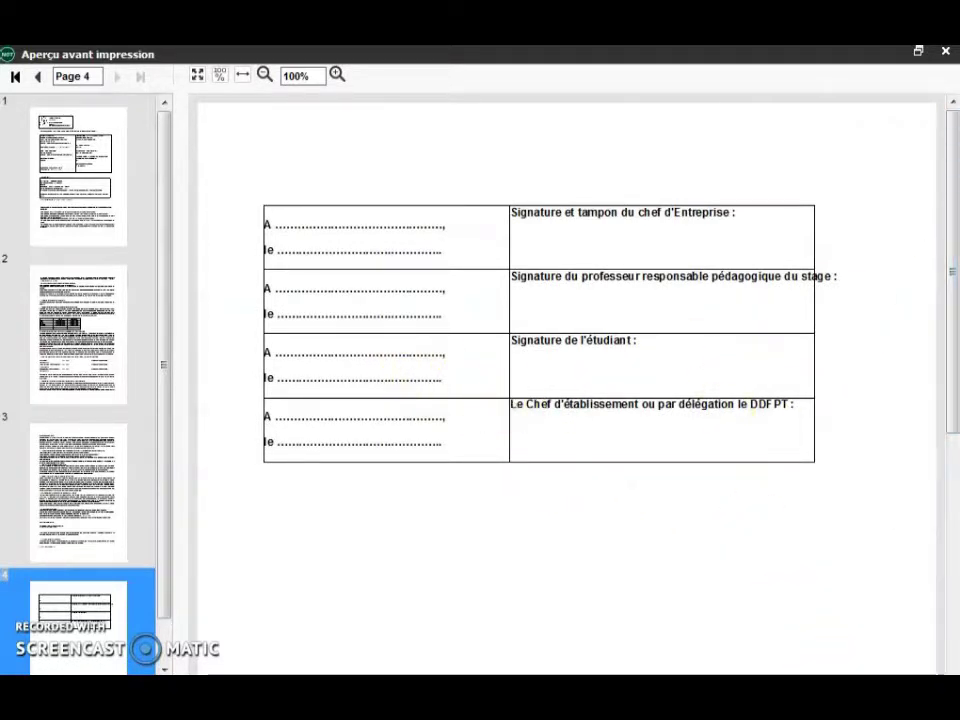
pyautogui.press('Escape')
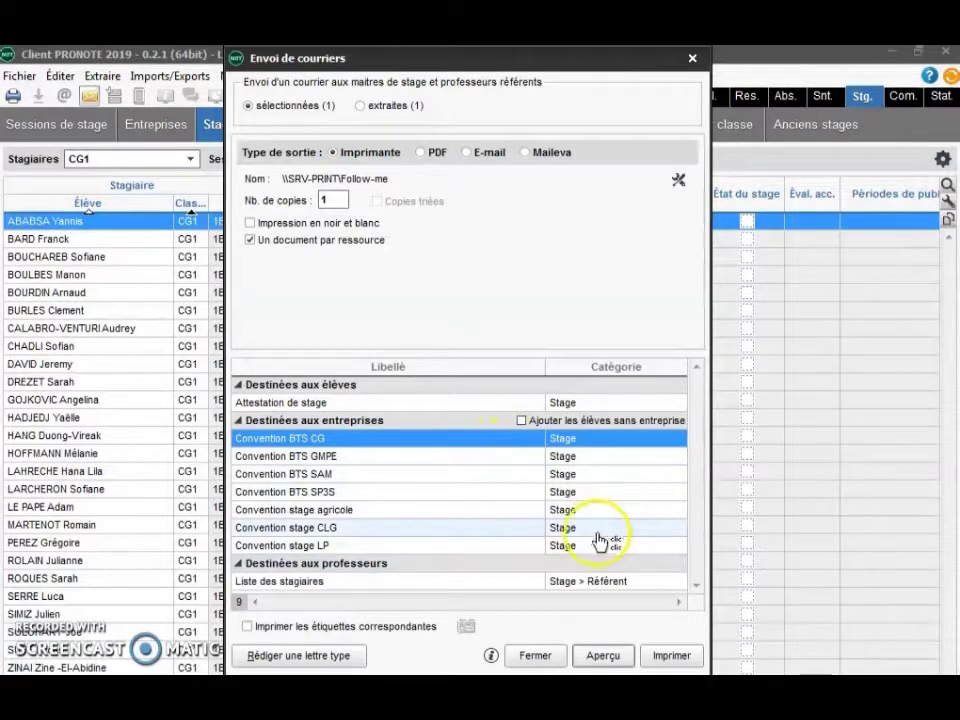
# - Print the Convention BTS CG for the first student's internship
pyautogui.click(684, 663)
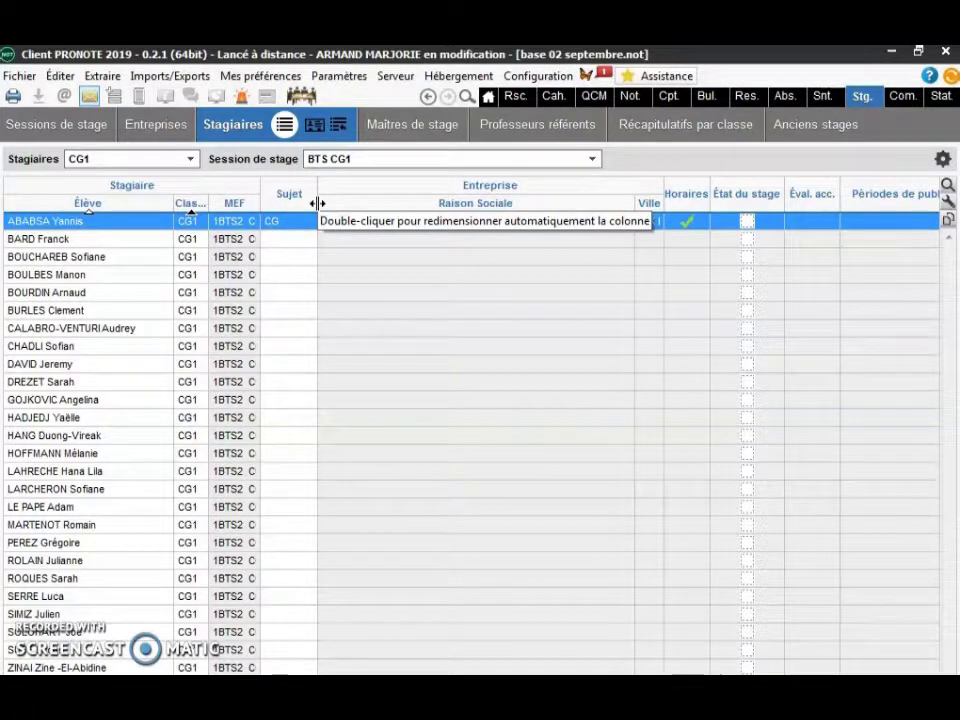
# - Select the first student's row and bring up its actions menu for creating an internship
pyautogui.click(514, 274)
pyautogui.doubleClick(340, 228)
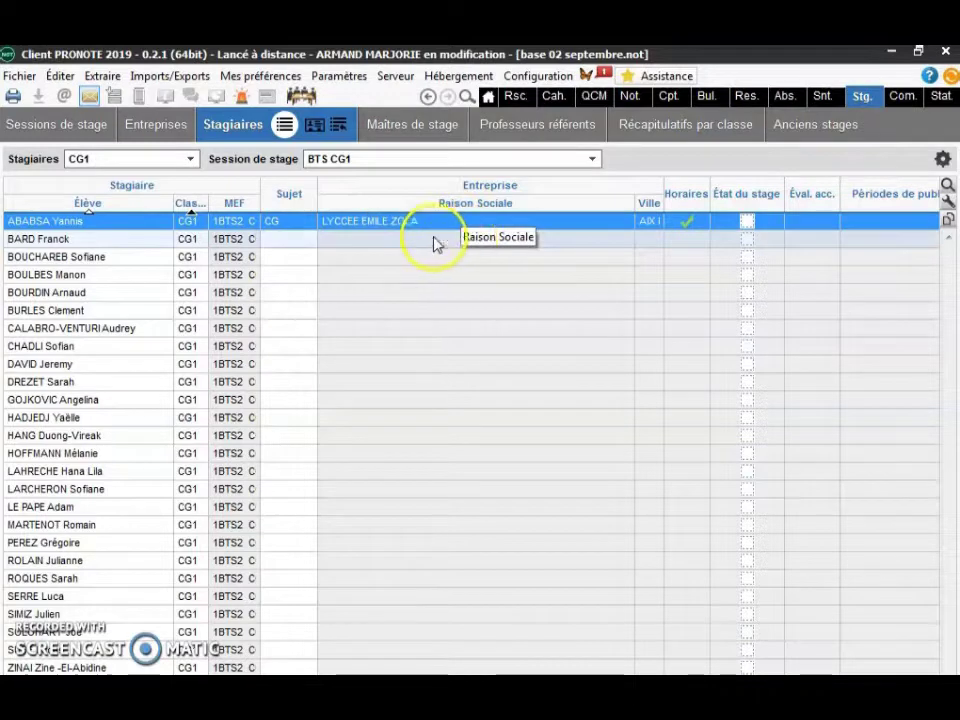
pyautogui.doubleClick(160, 230)
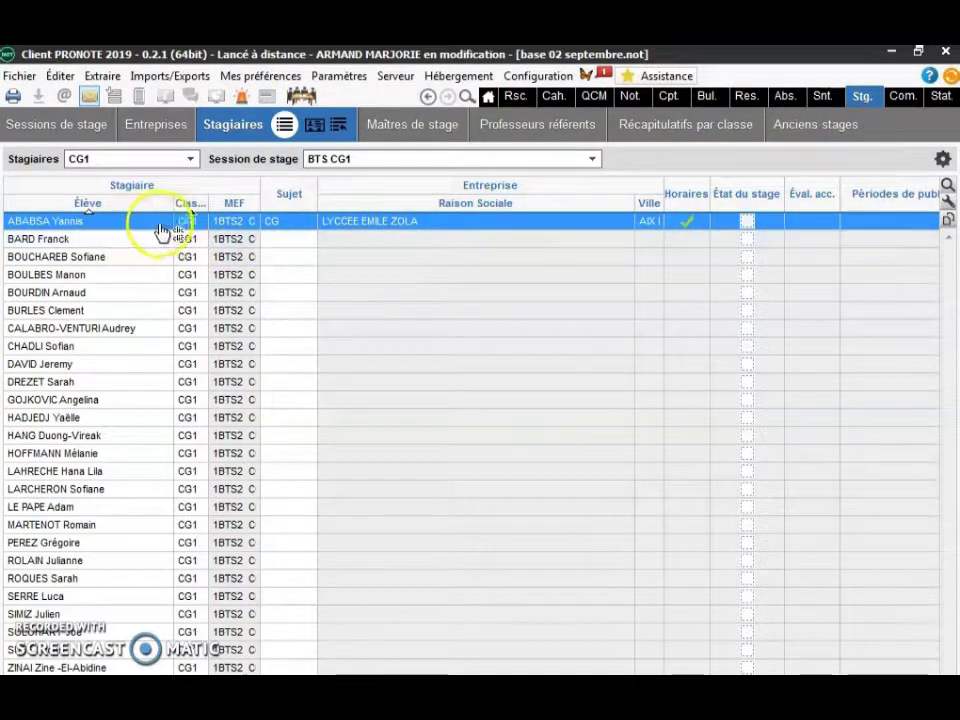
pyautogui.doubleClick(183, 230)
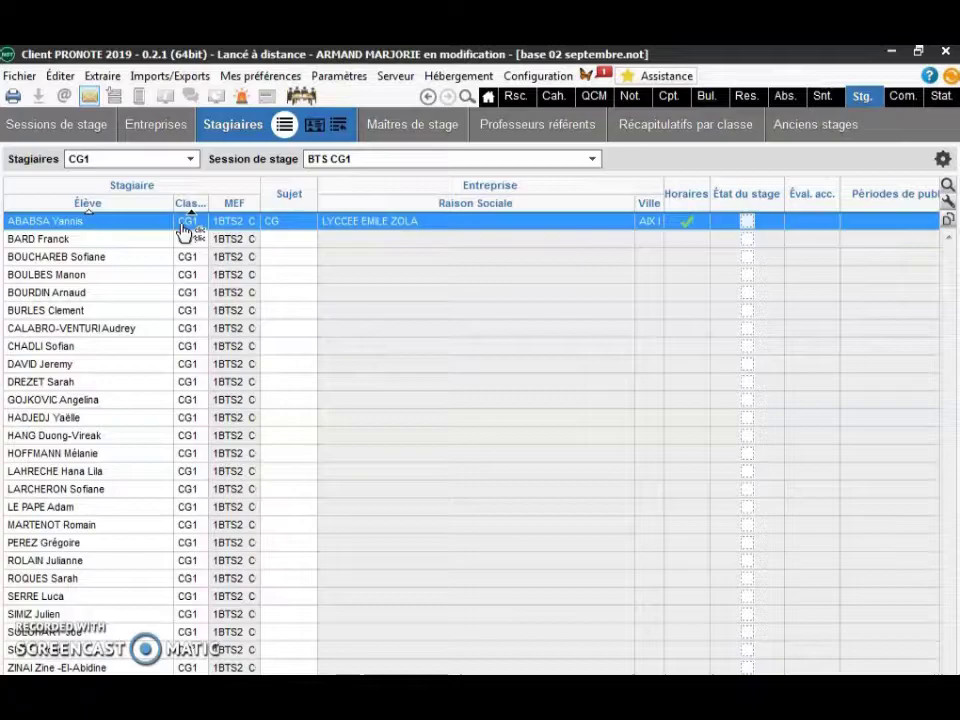
pyautogui.rightClick(184, 229)
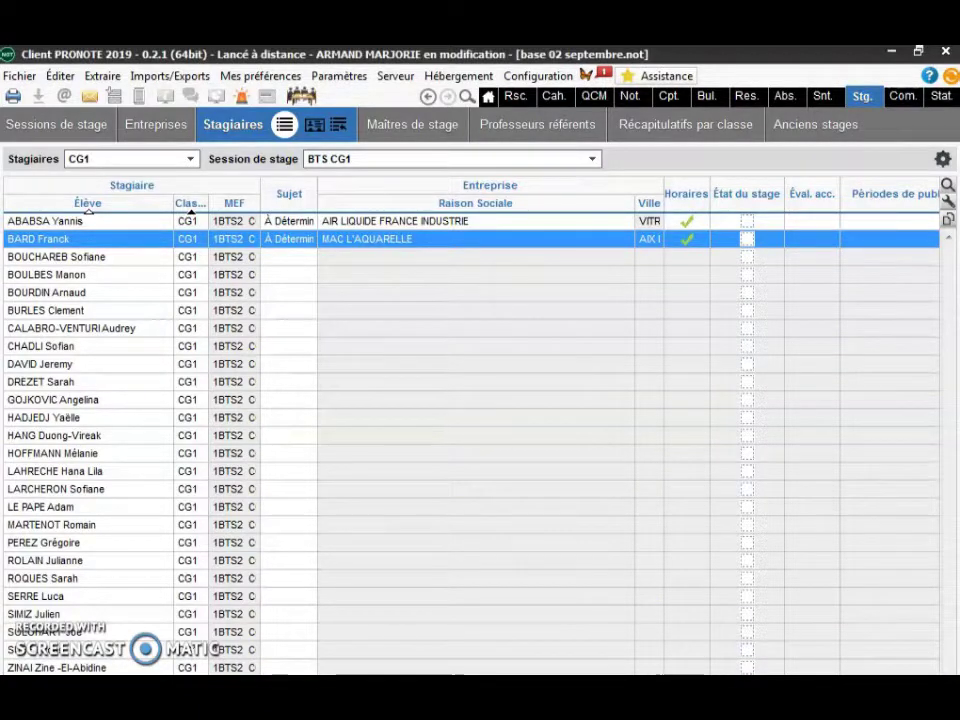
pyautogui.hscroll(3, 470, 440)
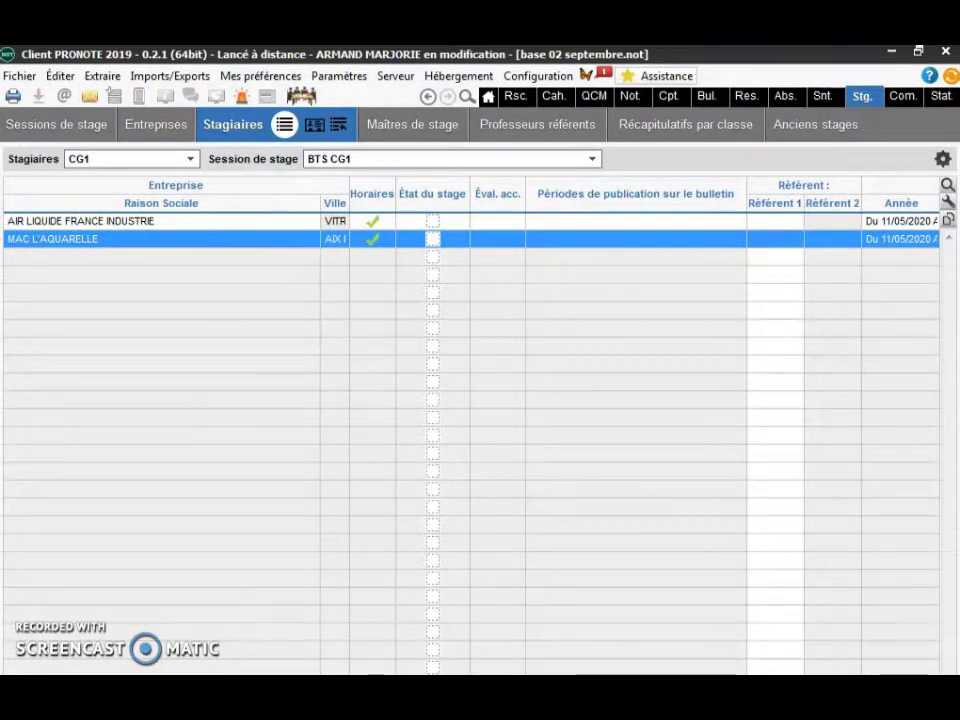
pyautogui.hscroll(3, 660, 187)
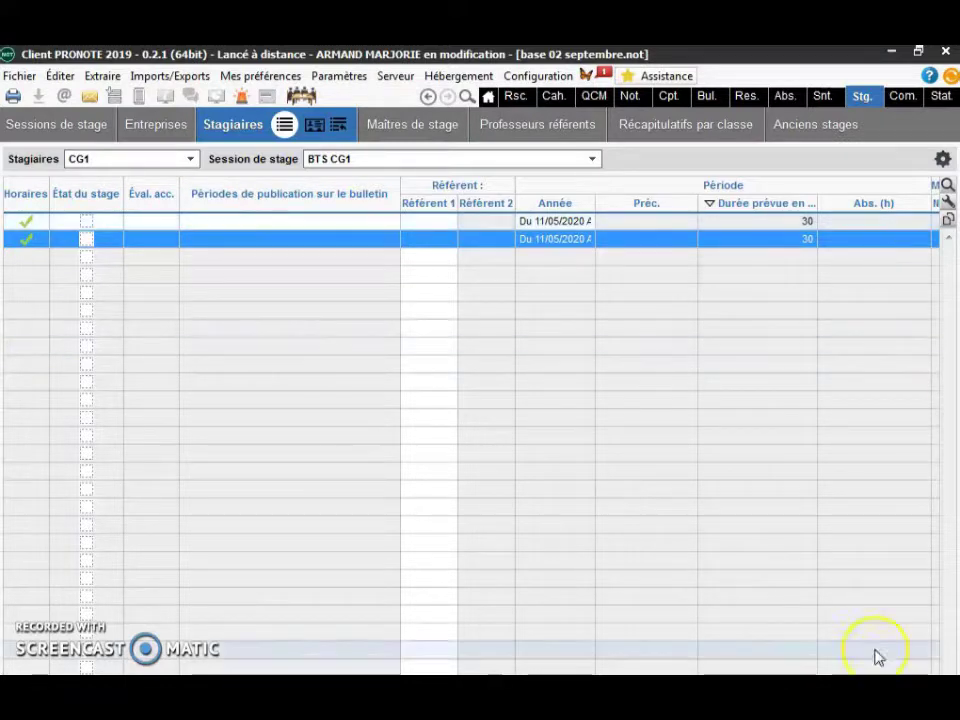
pyautogui.hscroll(2, 470, 430)
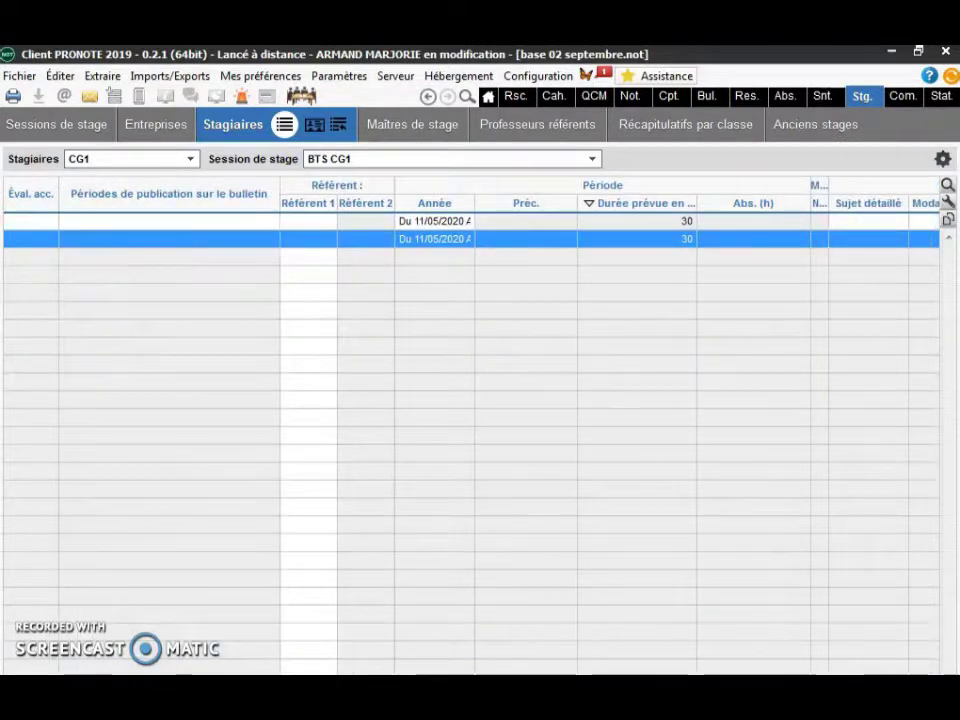
pyautogui.hscroll(3, 470, 430)
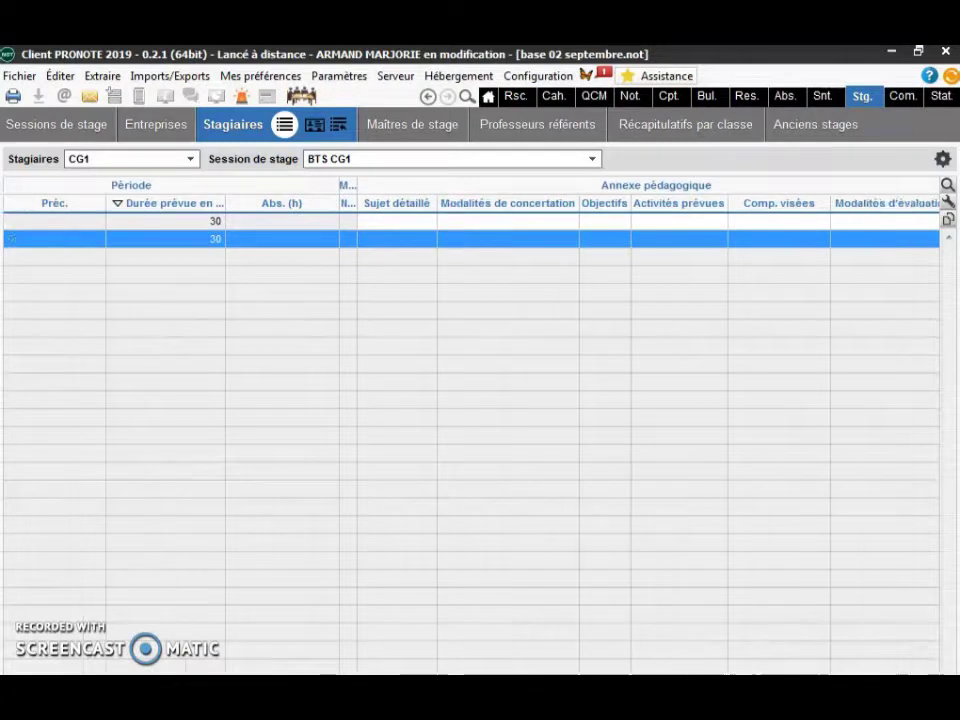
pyautogui.hscroll(1, 470, 430)
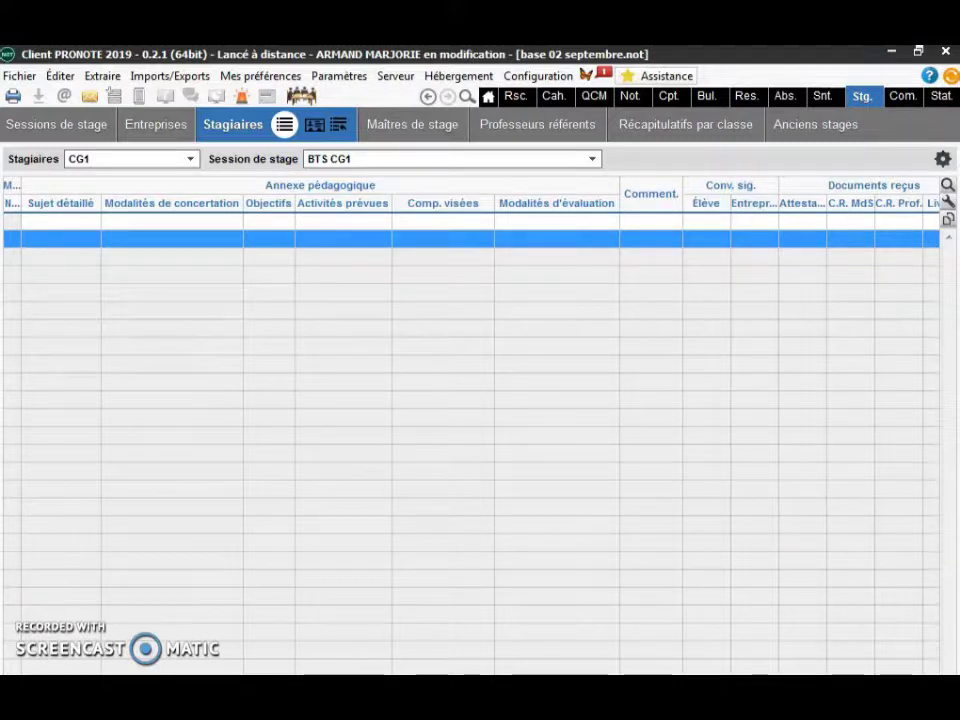
pyautogui.hscroll(5, 470, 420)
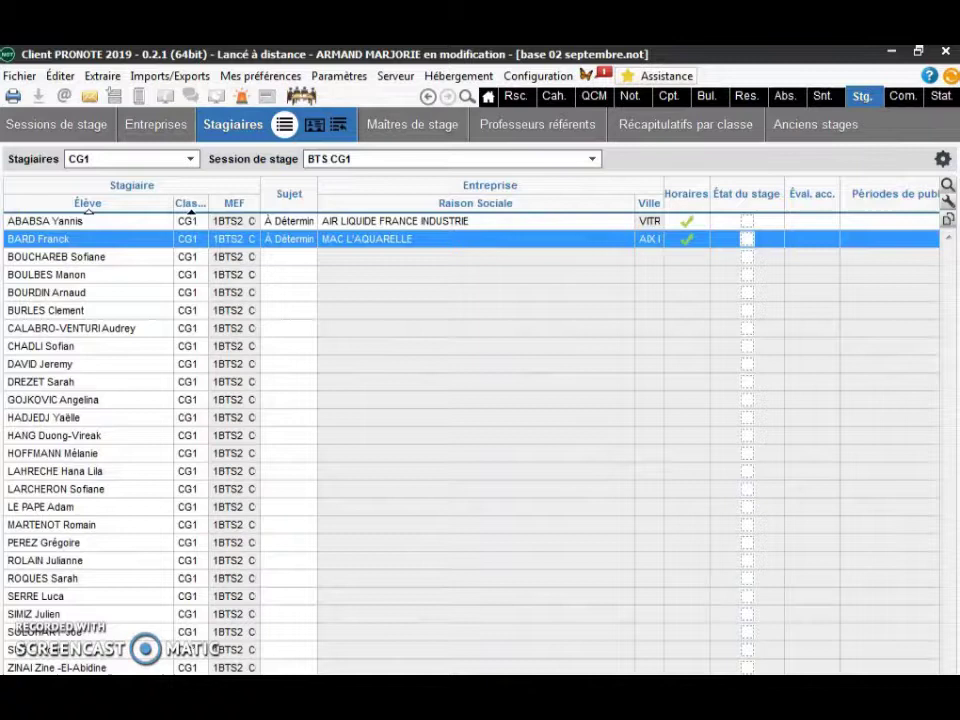
# - Select the third student's row, which has no internship, in the CG1 Stagiaires grid
pyautogui.moveTo(120, 715)
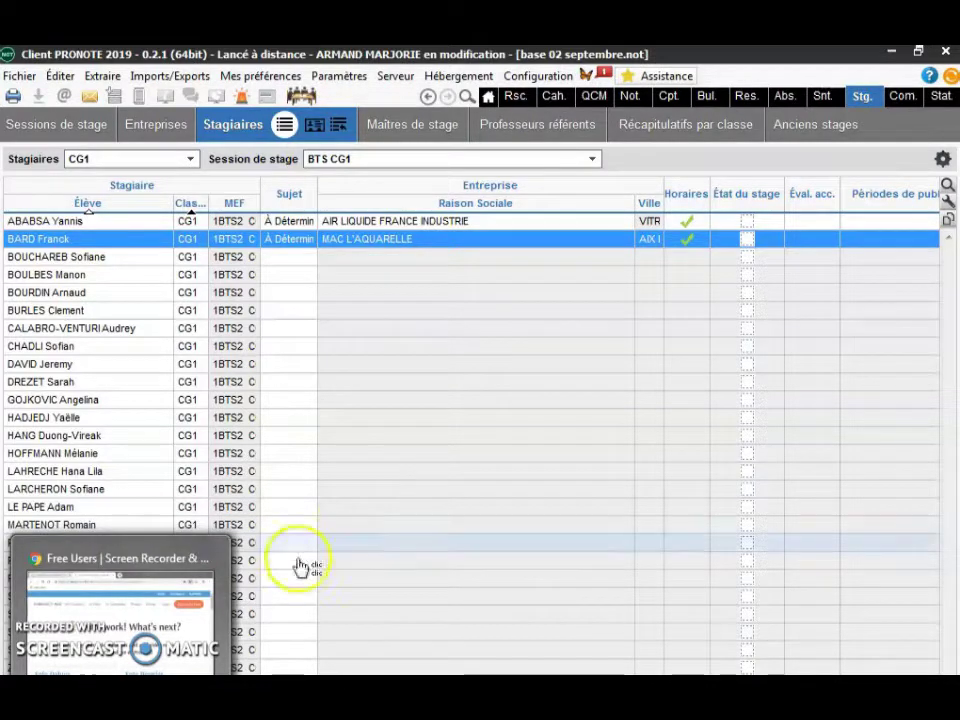
pyautogui.click(381, 257)
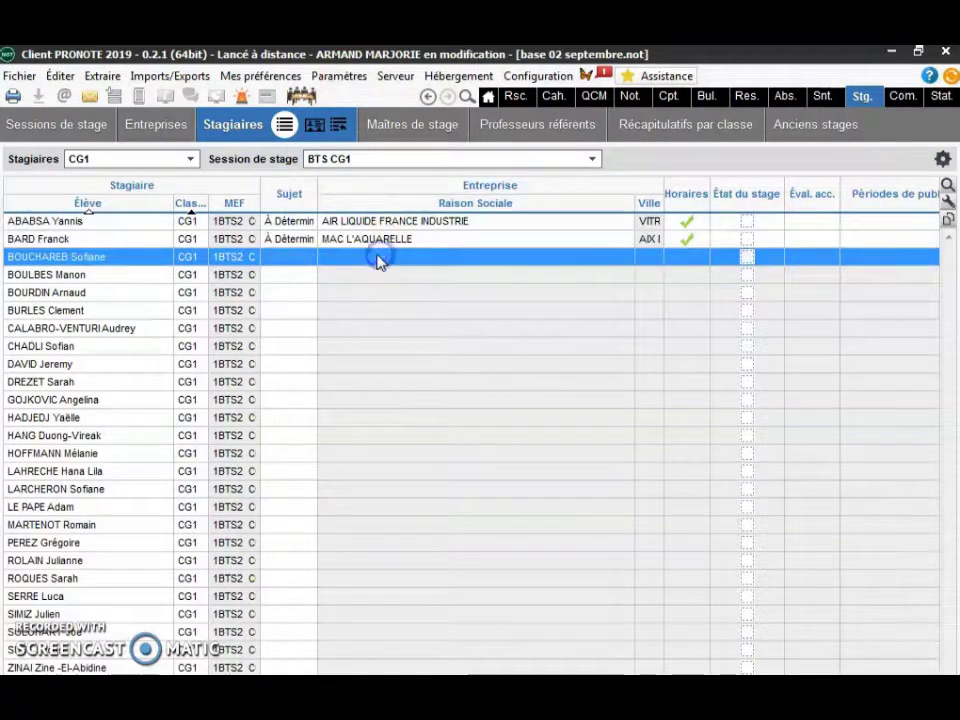
# - Create the third student's internship with a new company named 'PAS DE STAGE' and save it
pyautogui.doubleClick(300, 255)
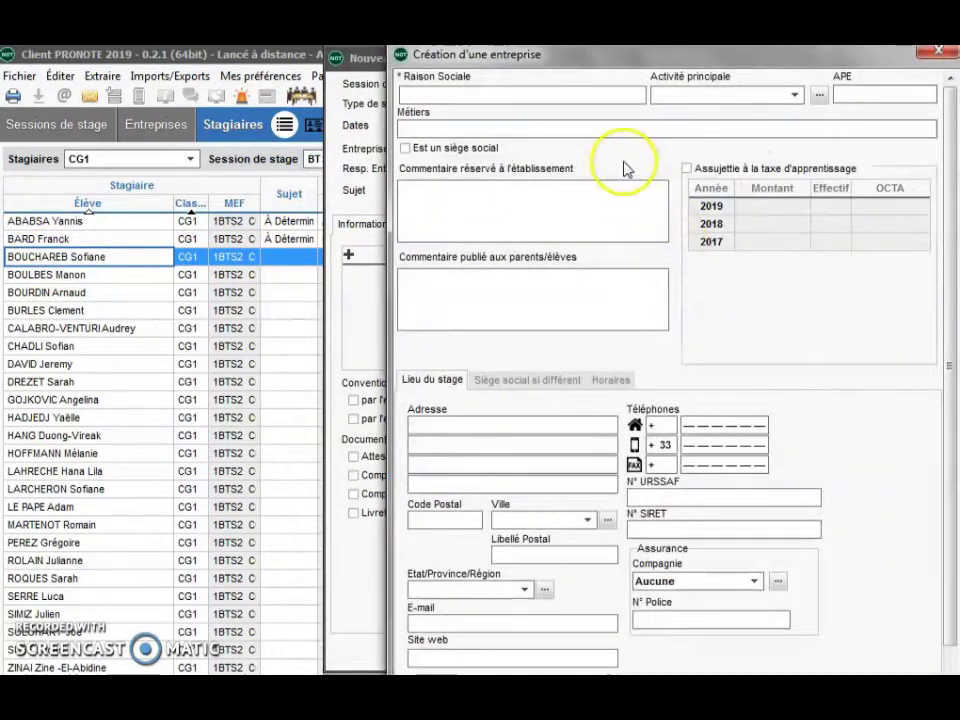
pyautogui.write('PAS DE STAGE')
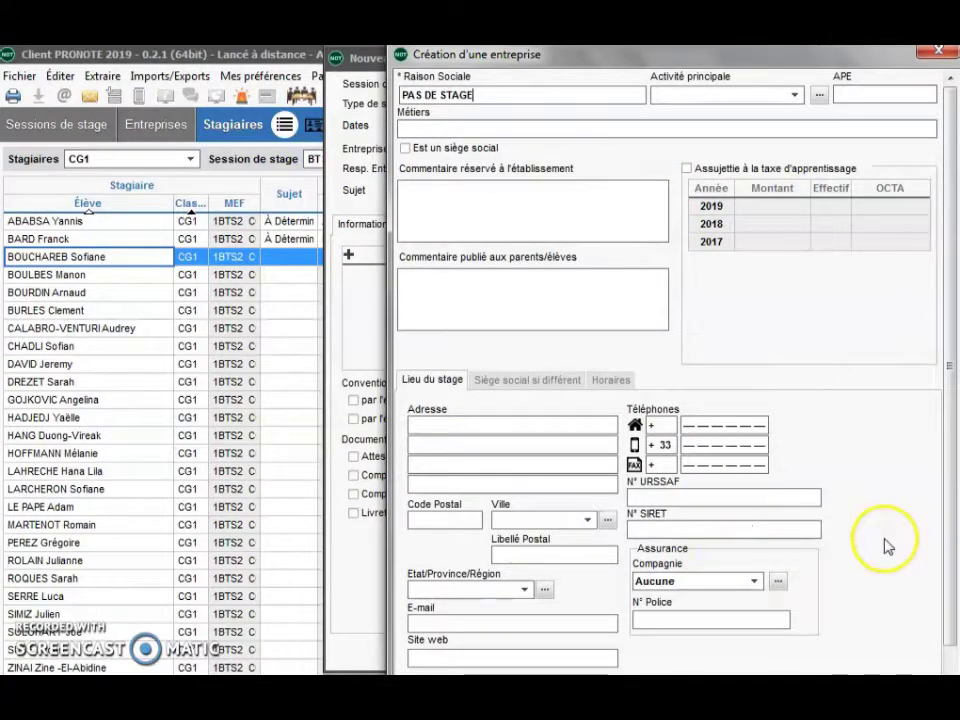
pyautogui.scroll(-3, 952, 615)
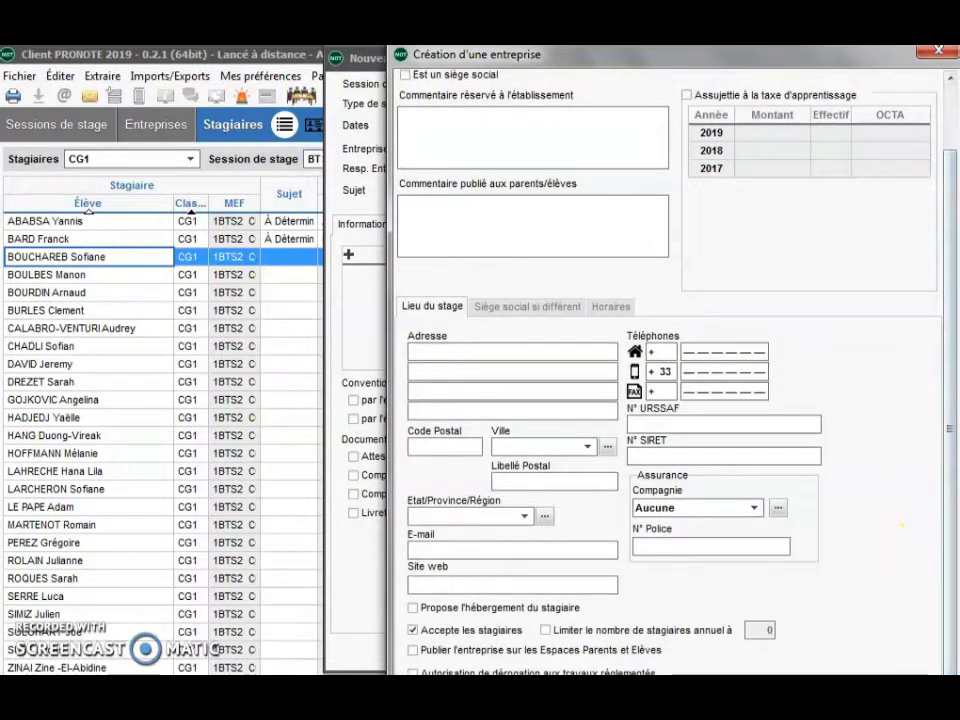
pyautogui.click(782, 662)
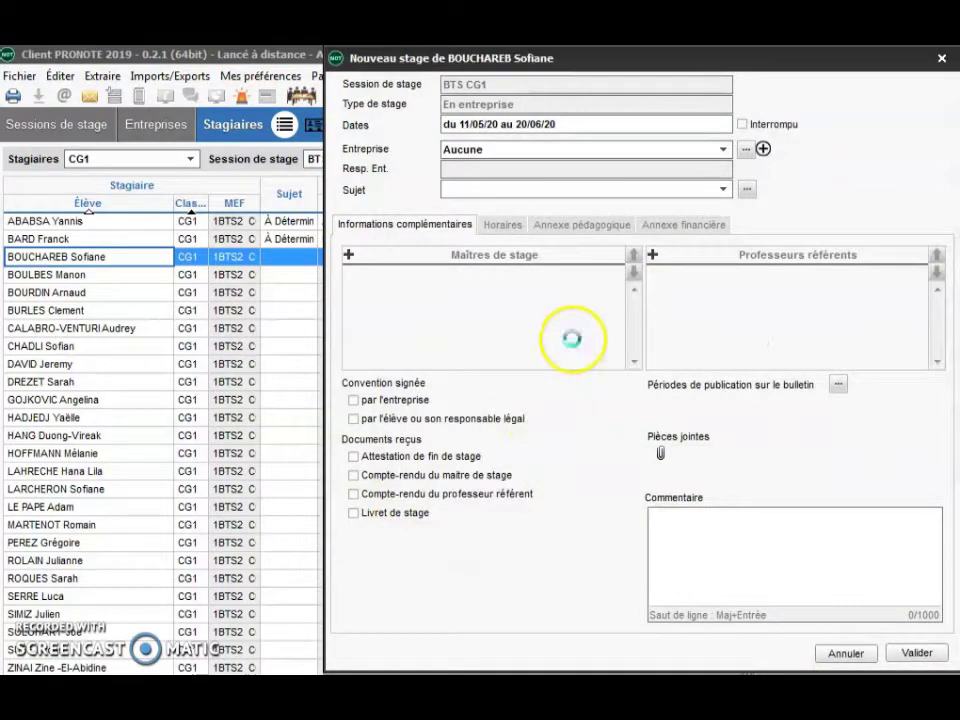
pyautogui.click(914, 652)
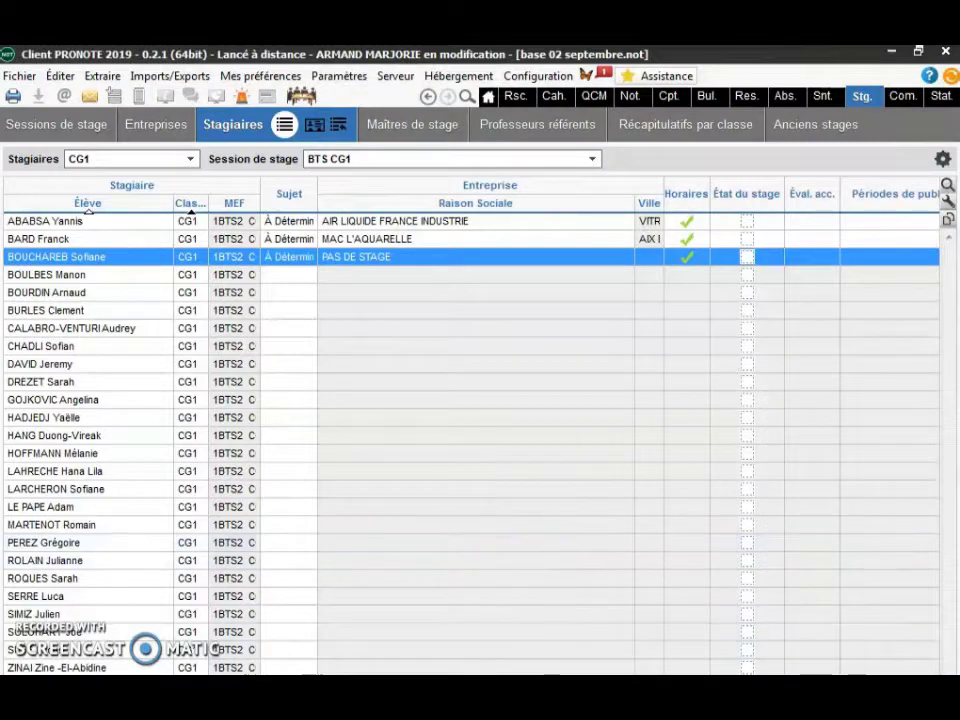
# - Delete all date periods from the third student's PAS DE STAGE internship and save it
pyautogui.doubleClick(124, 257)
pyautogui.doubleClick(578, 130)
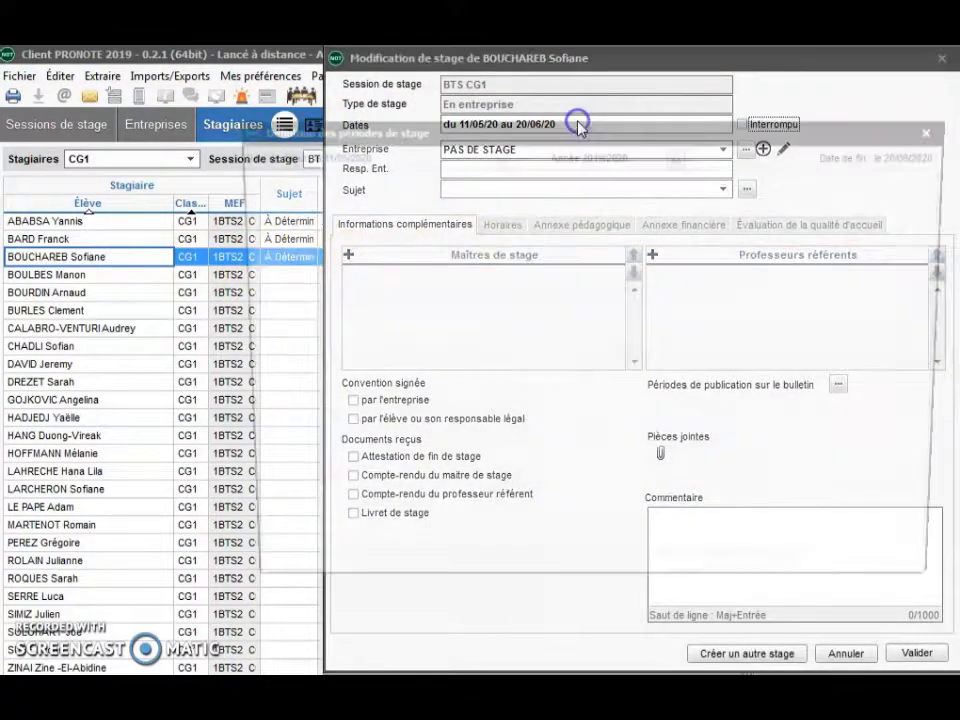
pyautogui.moveTo(506, 454); pyautogui.dragTo(710, 487)
pyautogui.click(710, 487)
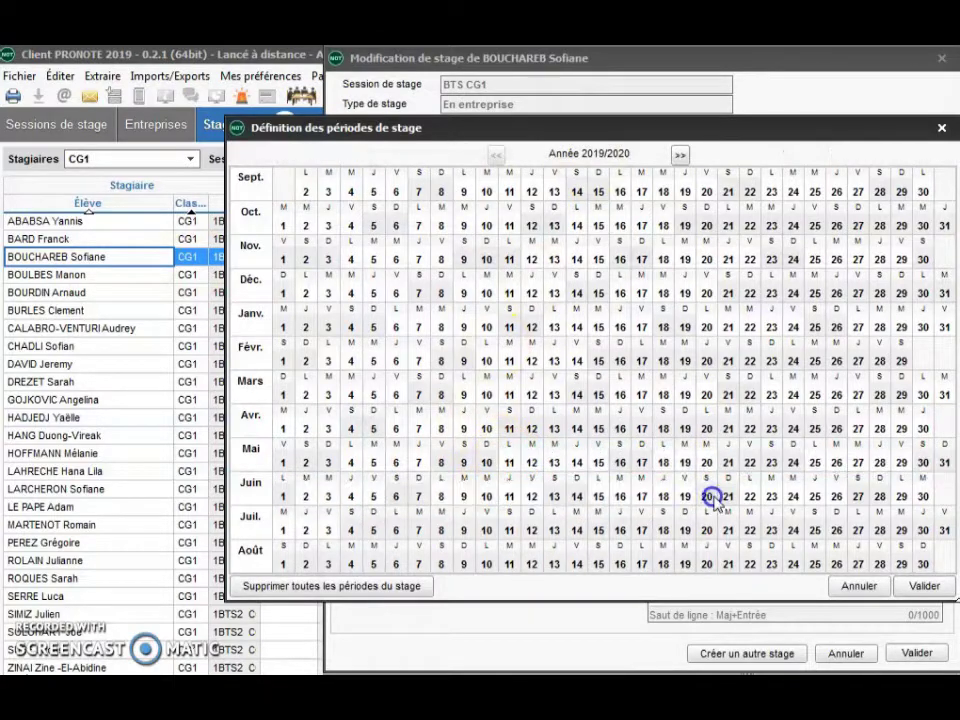
pyautogui.click(920, 586)
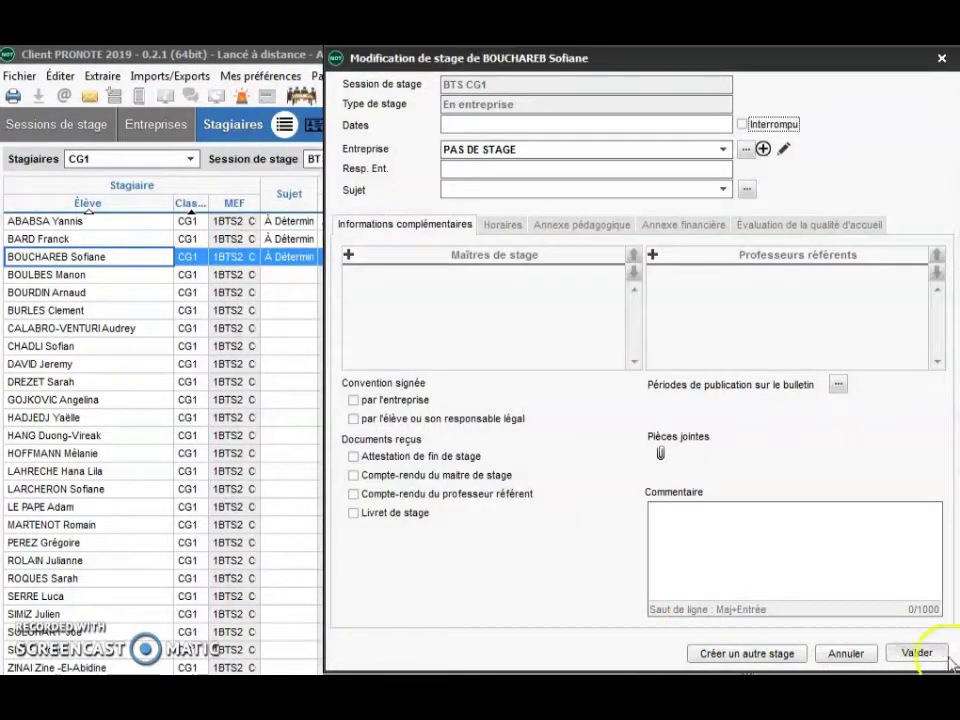
pyautogui.click(917, 653)
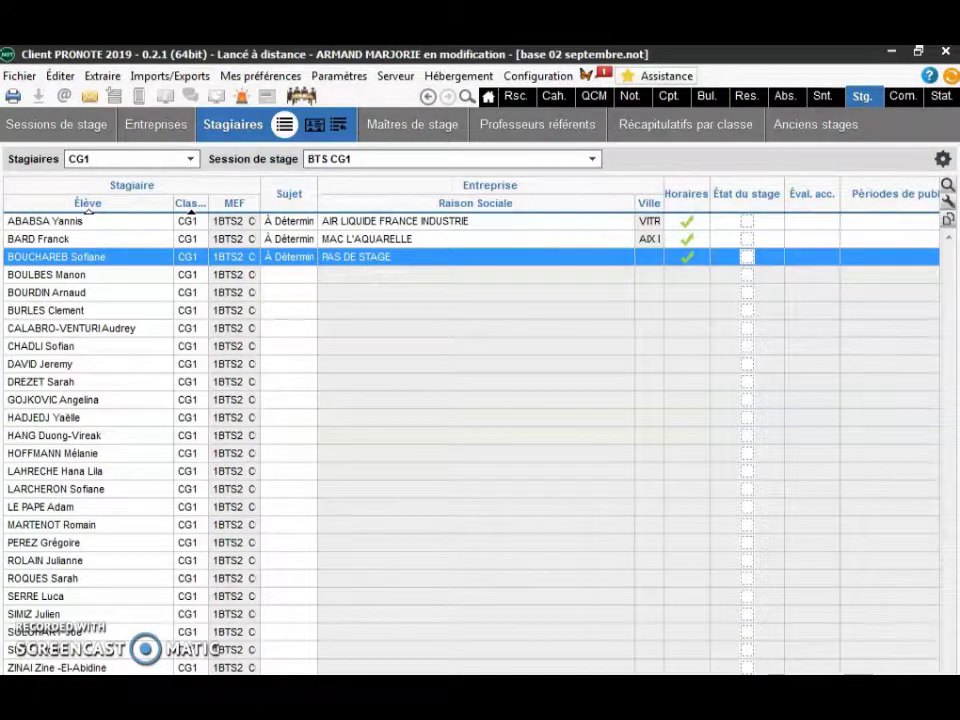
pyautogui.hscroll(3, 470, 440)
pyautogui.hscroll(5, 470, 440)
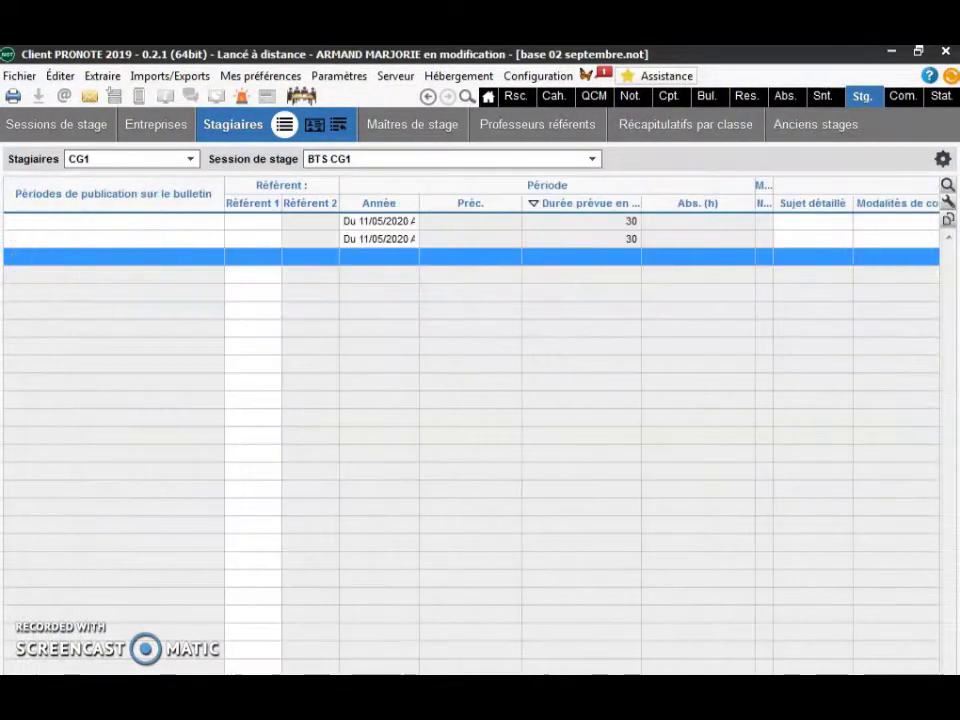
pyautogui.doubleClick(376, 263)
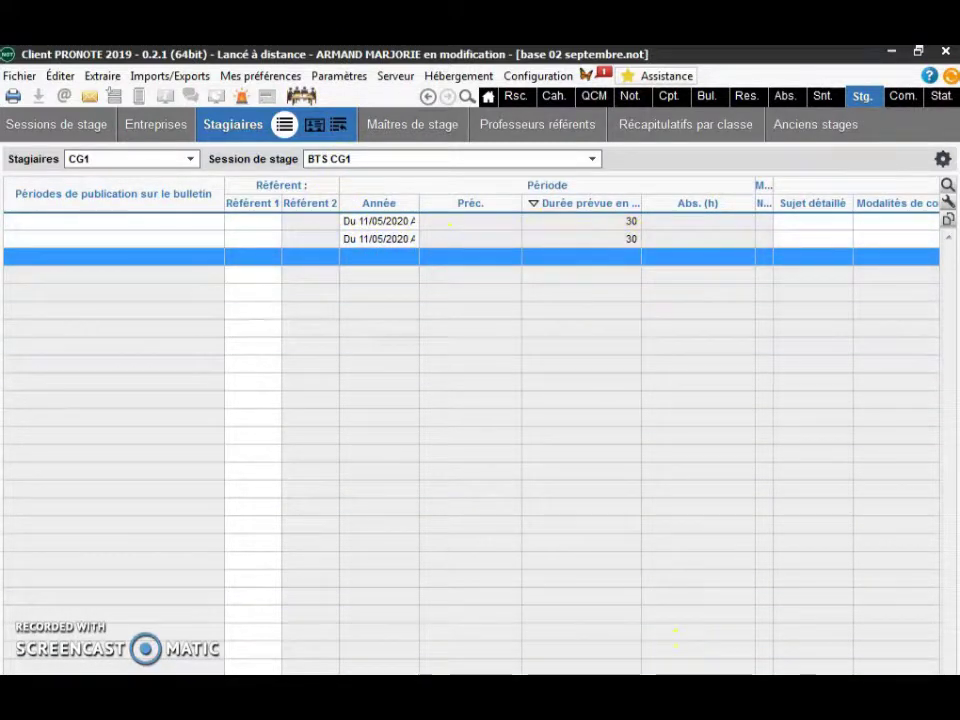
pyautogui.hscroll(10, 470, 430)
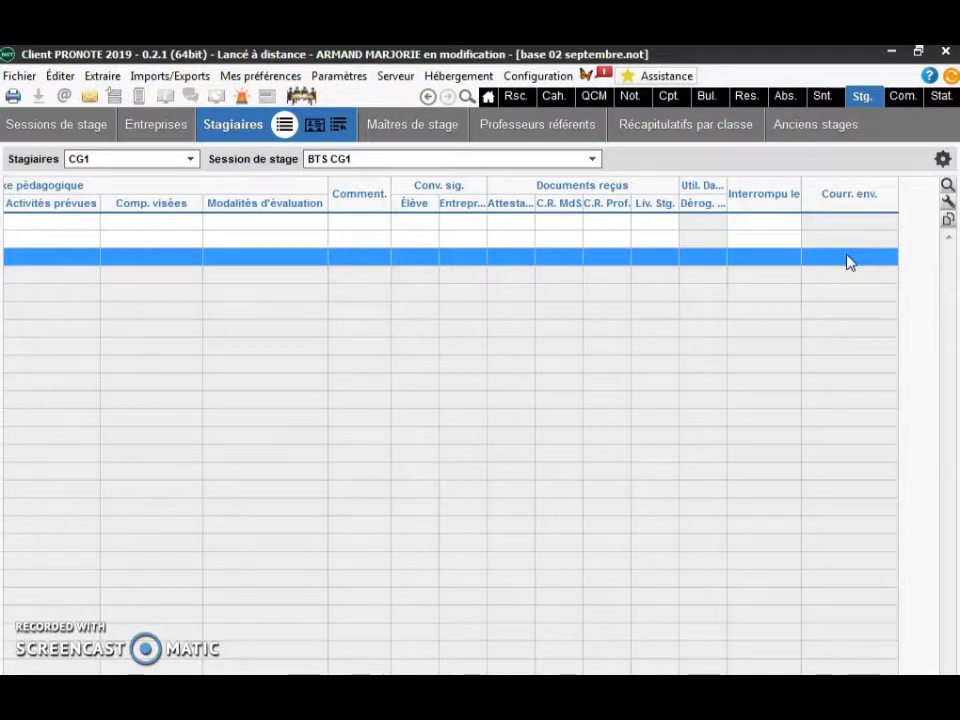
pyautogui.click(850, 258)
pyautogui.hscroll(-10, 470, 400)
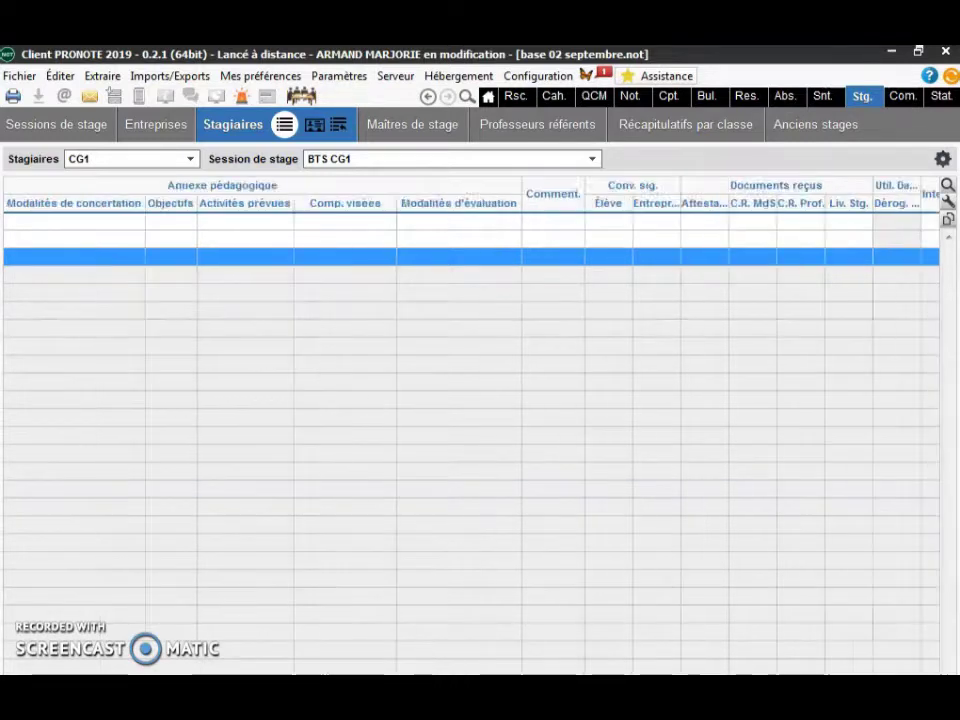
pyautogui.hscroll(-3, 470, 400)
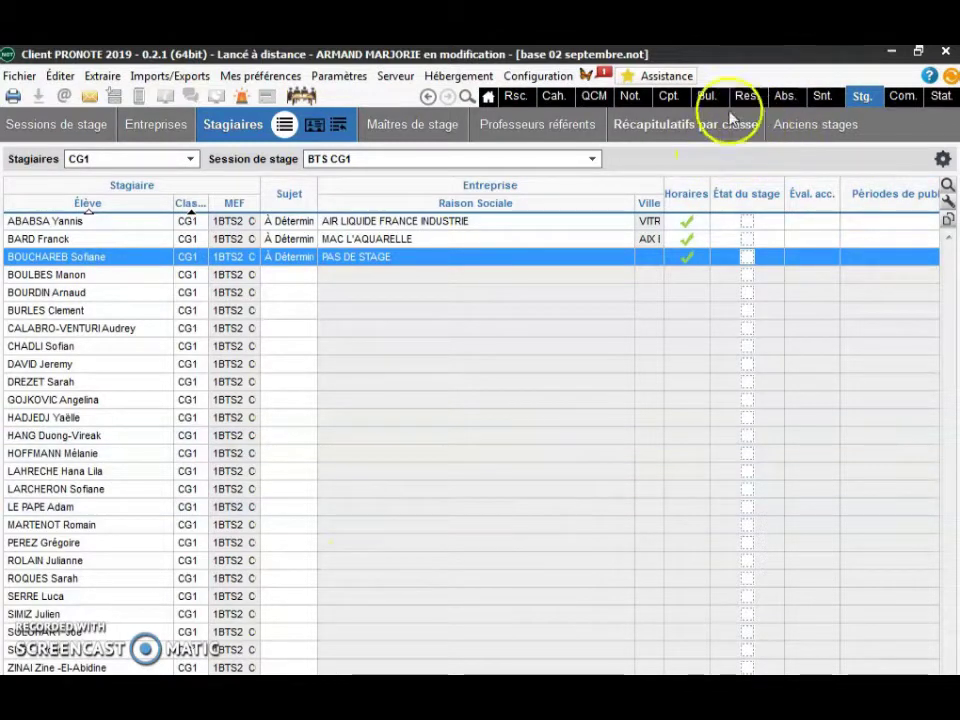
# - Switch to the Récapitulatifs par classe view of CG1 internships
pyautogui.click(701, 125)
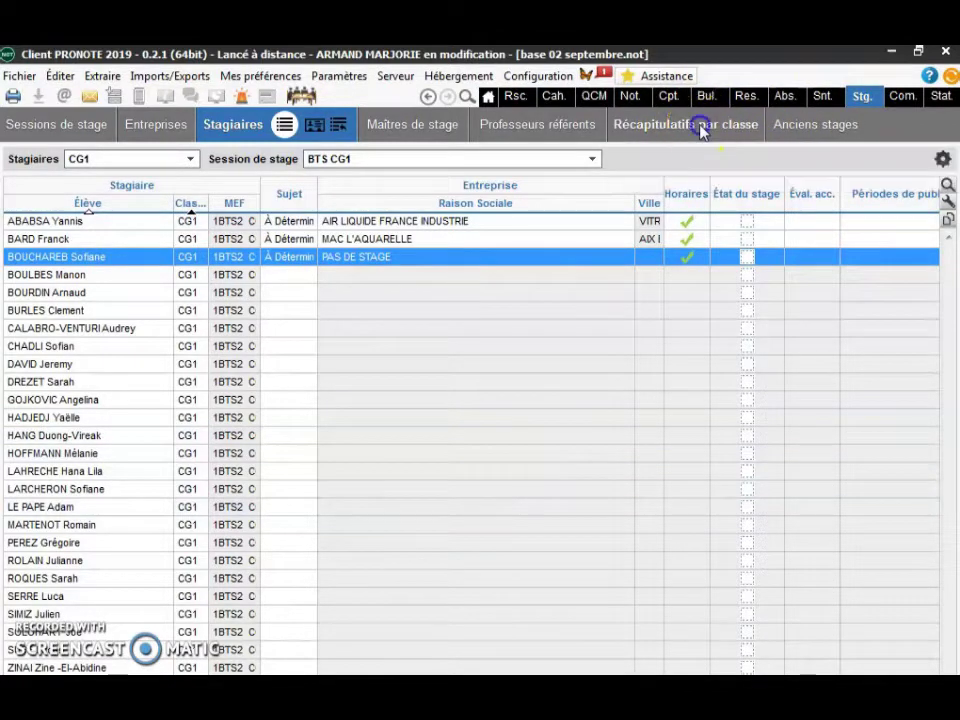